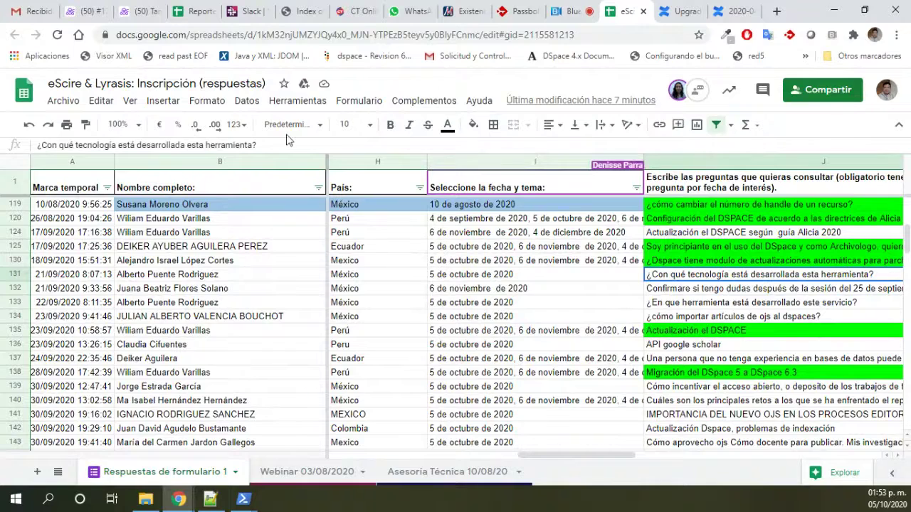
# Switch to the BlueJeans meeting and check its direct messages and participant list.
pyautogui.click(575, 5)
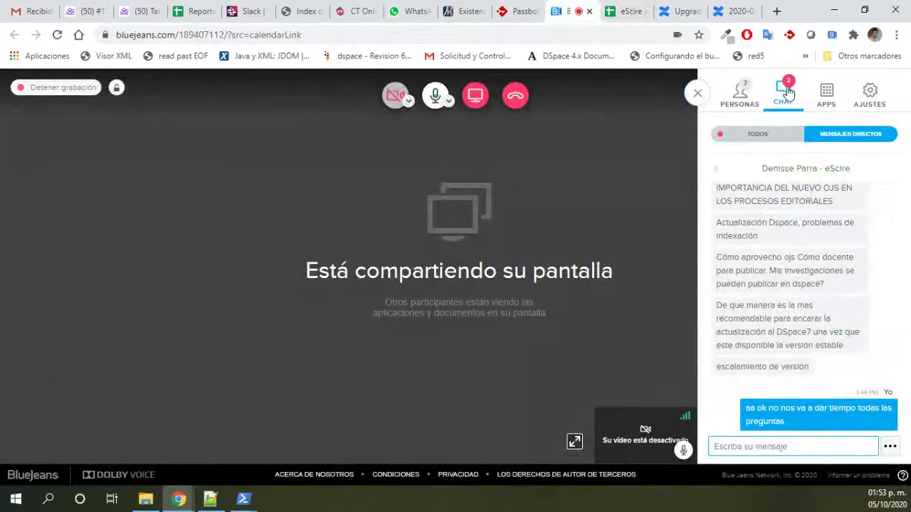
pyautogui.click(786, 91)
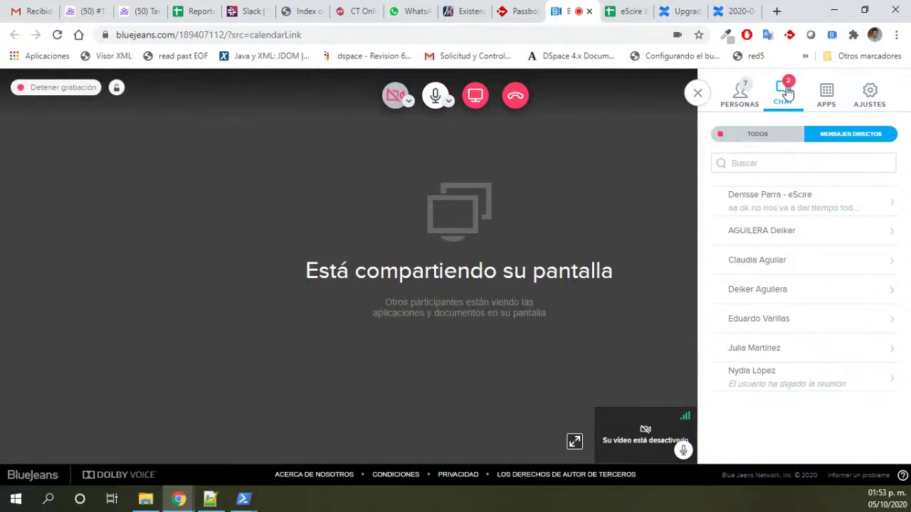
pyautogui.click(739, 94)
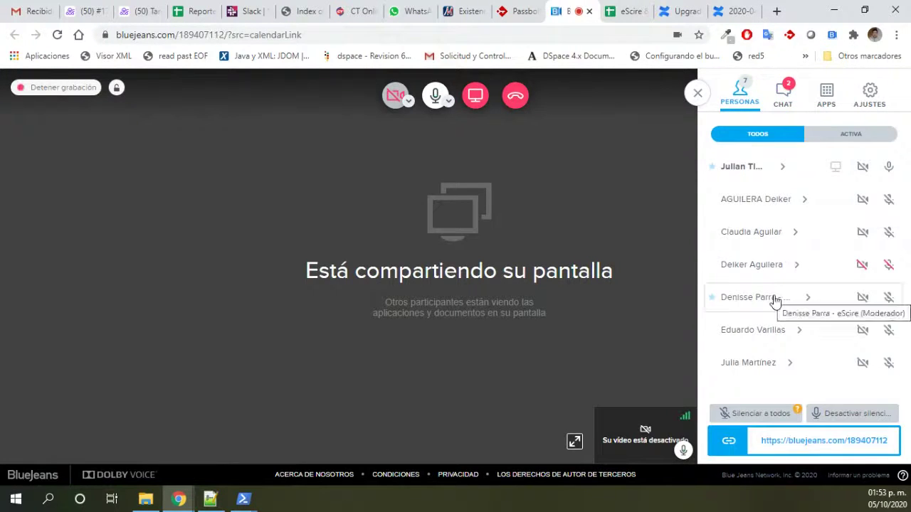
# Return to the eScire & Lyrasis responses spreadsheet and fill the row 131 question in column J with green.
pyautogui.click(636, 8)
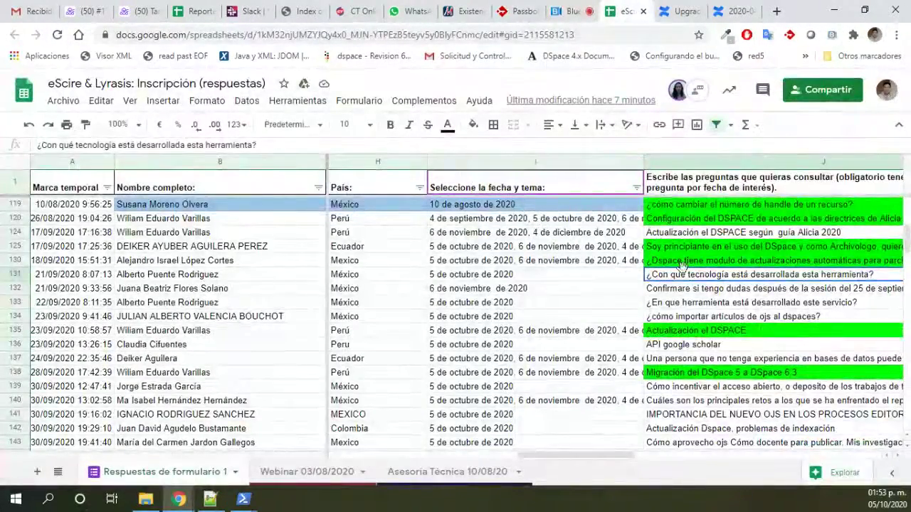
pyautogui.click(474, 125)
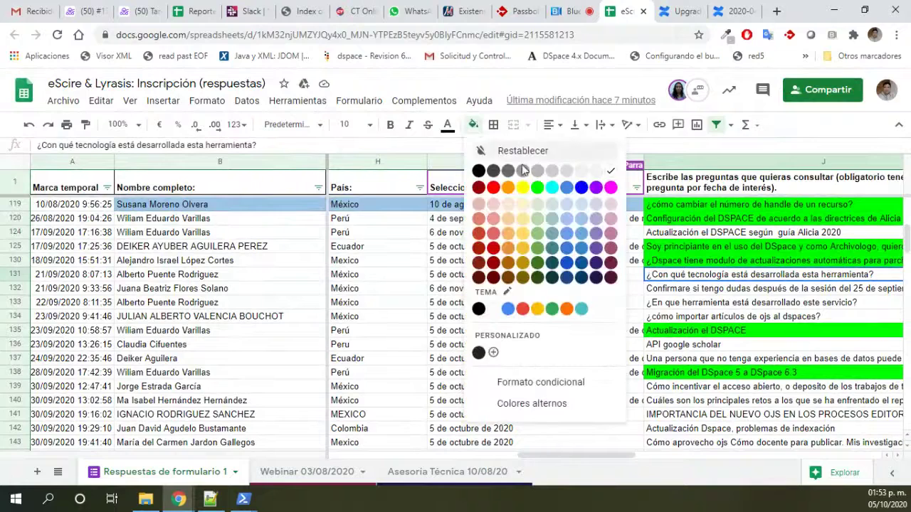
pyautogui.click(532, 189)
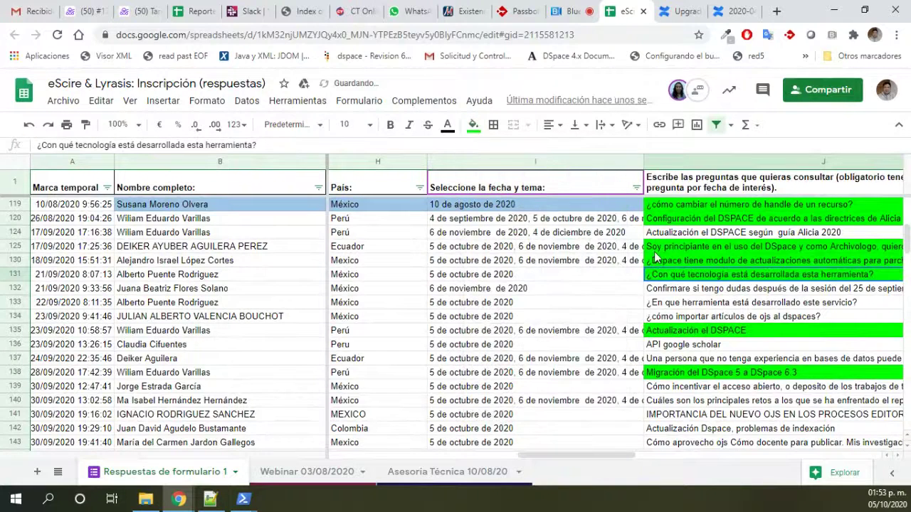
# Fill the question "¿En que herramienta está desarrollado este servicio?" in row 133 with green.
pyautogui.click(573, 288)
pyautogui.click(683, 302)
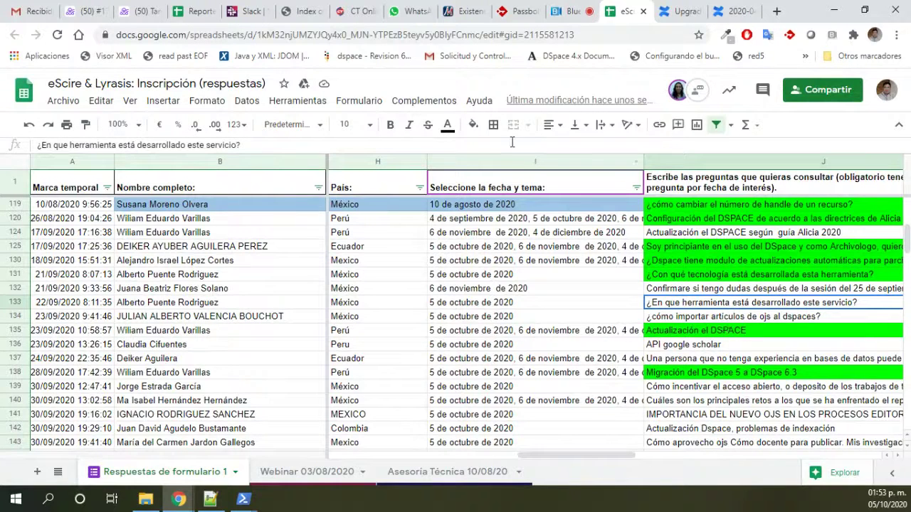
pyautogui.click(472, 126)
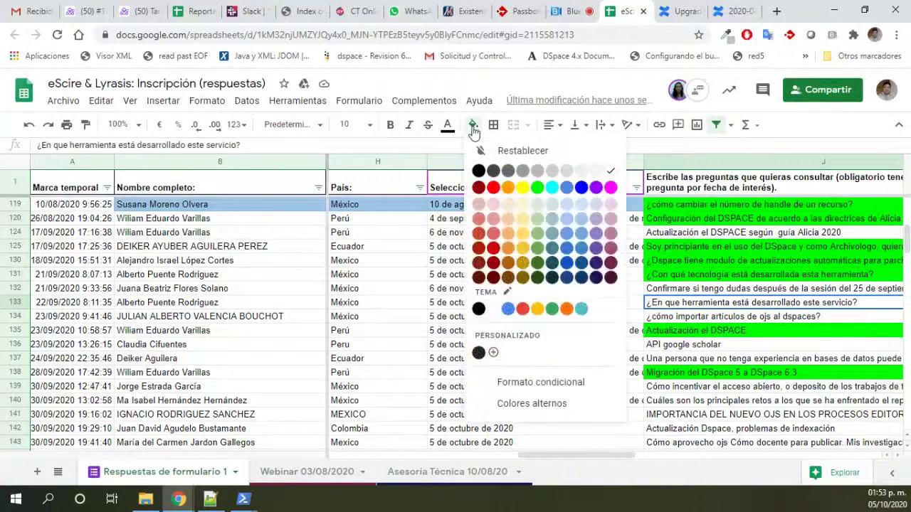
pyautogui.click(535, 188)
# Select the "API google scholar" question, then search the DSpace 6.x documentation for "API" and "google", opening the Google Scholar Metadata Mappings page.
pyautogui.click(665, 347)
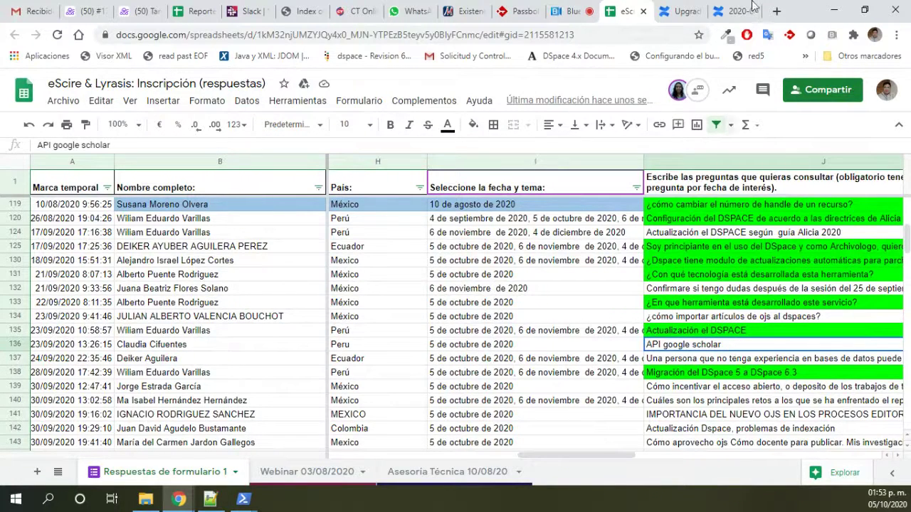
pyautogui.click(689, 10)
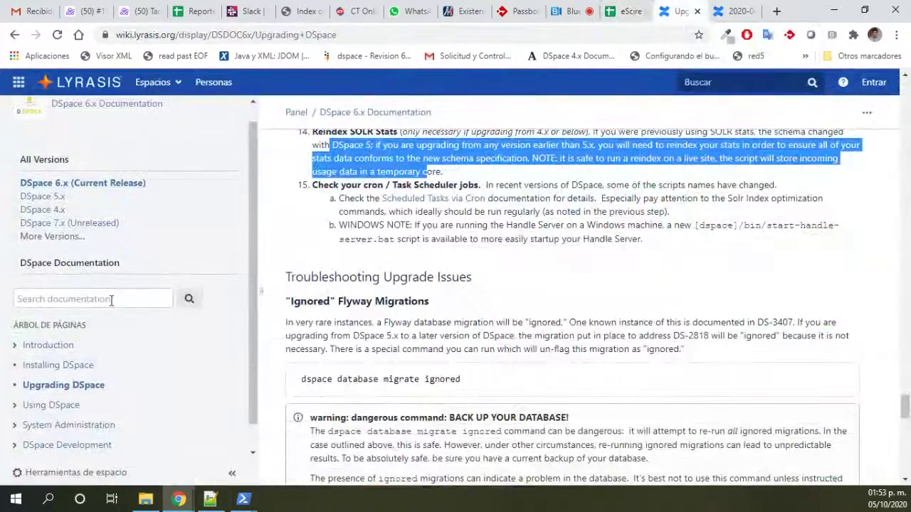
pyautogui.click(110, 298)
pyautogui.write('API')
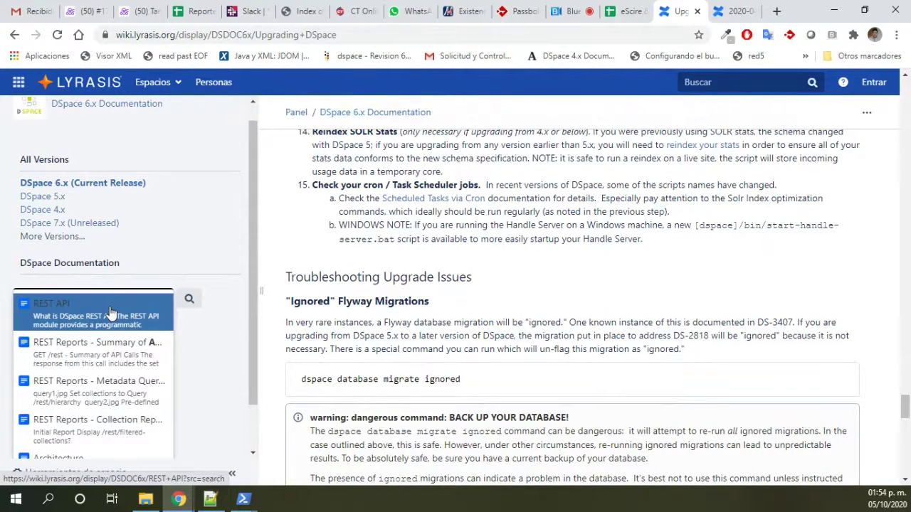
pyautogui.press('BackSpace')
pyautogui.press('BackSpace')
pyautogui.press('BackSpace')
pyautogui.write('google')
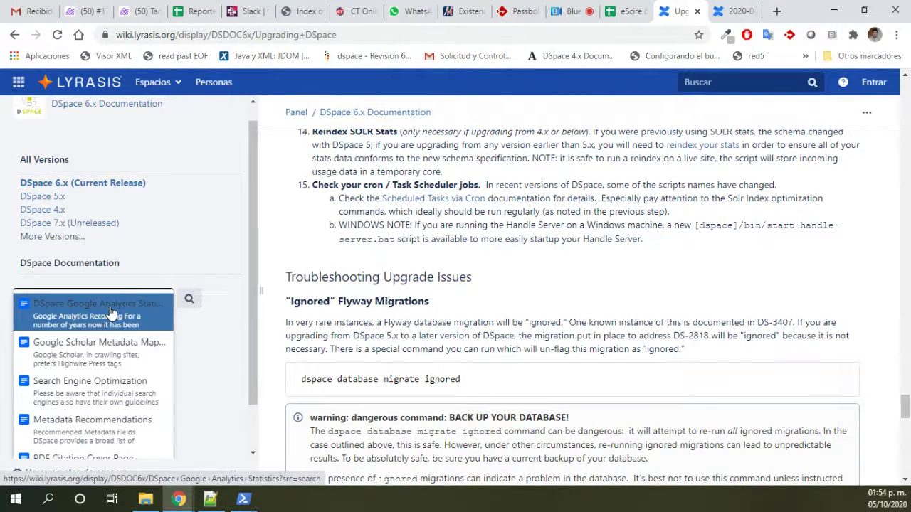
pyautogui.click(110, 352)
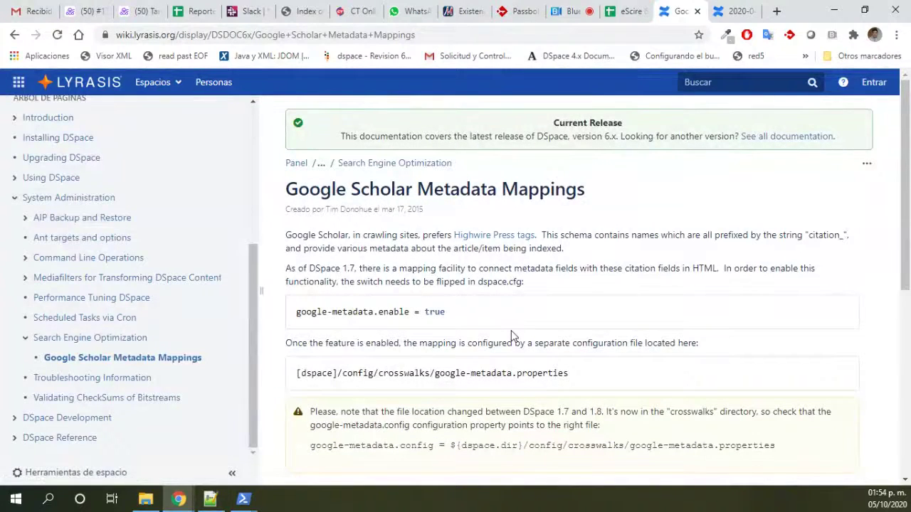
# Read the Google Scholar mapping configuration and highlight the example linking google.citation_title to dc.title.
pyautogui.scroll(-3, 512, 335)
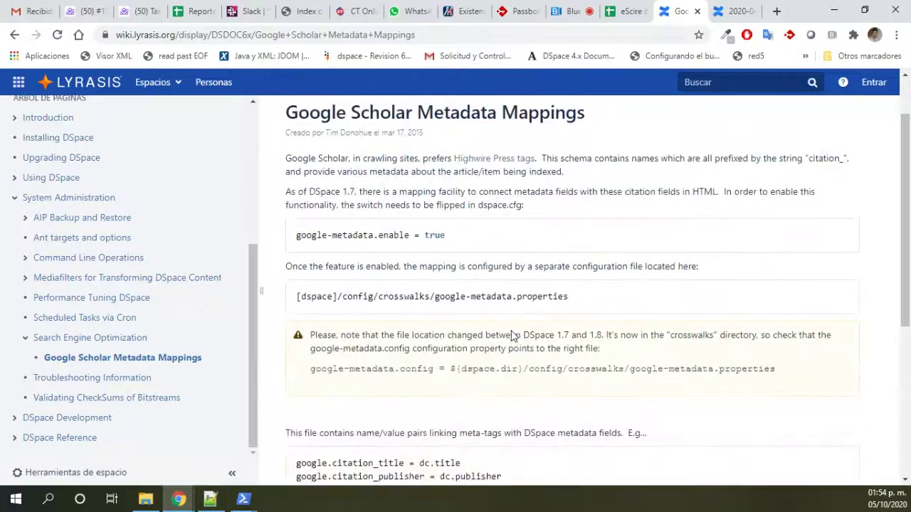
pyautogui.scroll(-2, 512, 335)
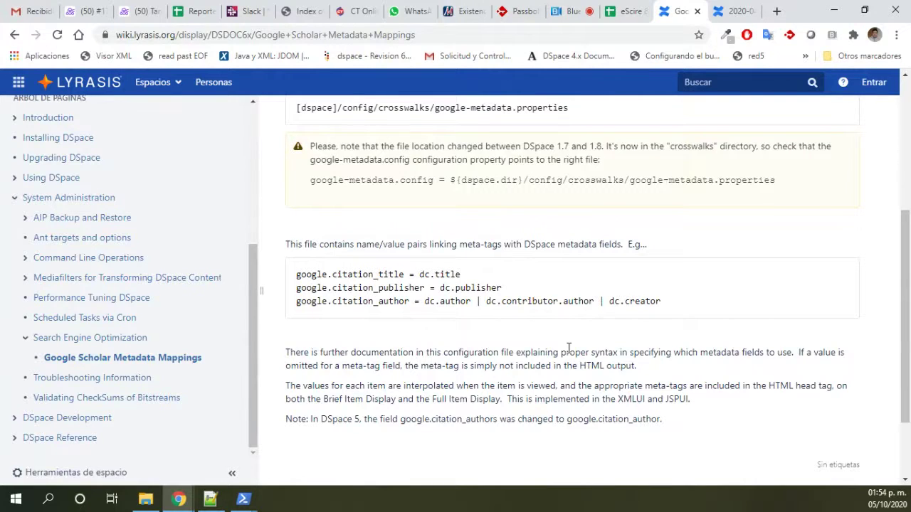
pyautogui.moveTo(427, 277); pyautogui.dragTo(465, 277)
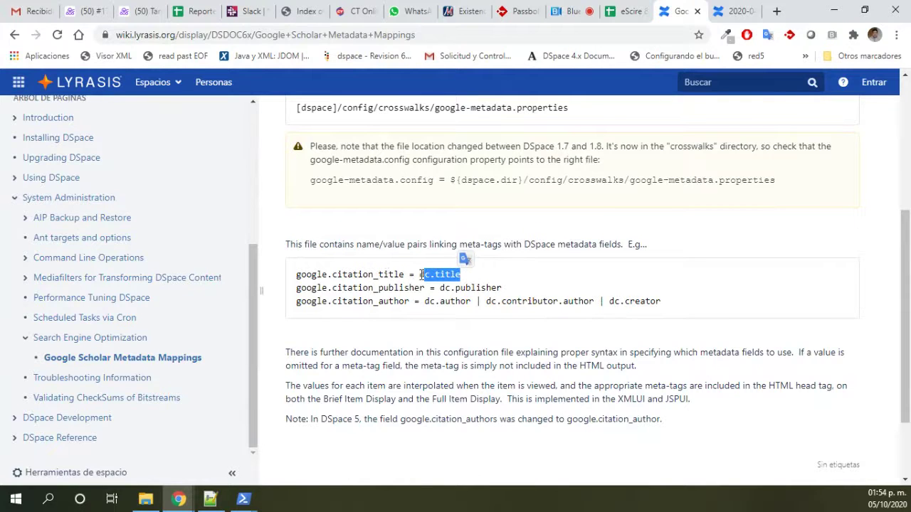
pyautogui.click(337, 284)
pyautogui.moveTo(300, 275); pyautogui.dragTo(407, 269)
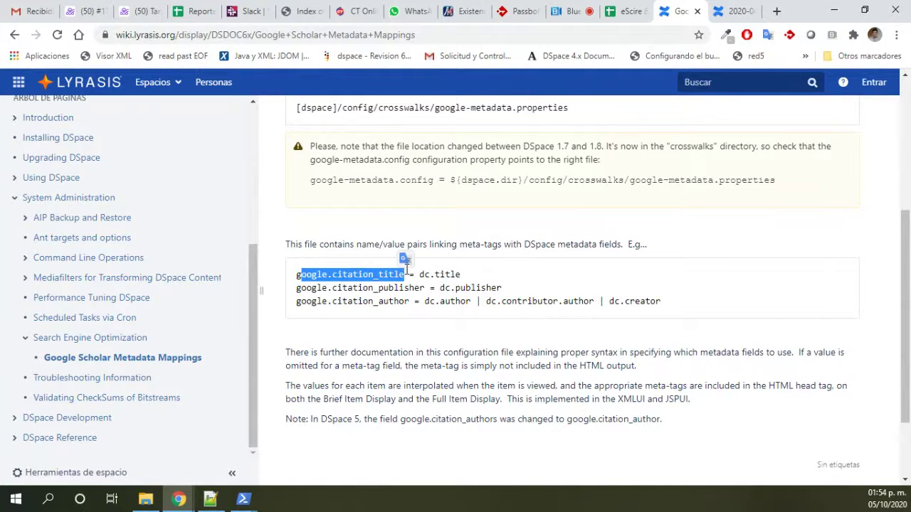
pyautogui.scroll(3, 409, 269)
pyautogui.scroll(-4, 413, 266)
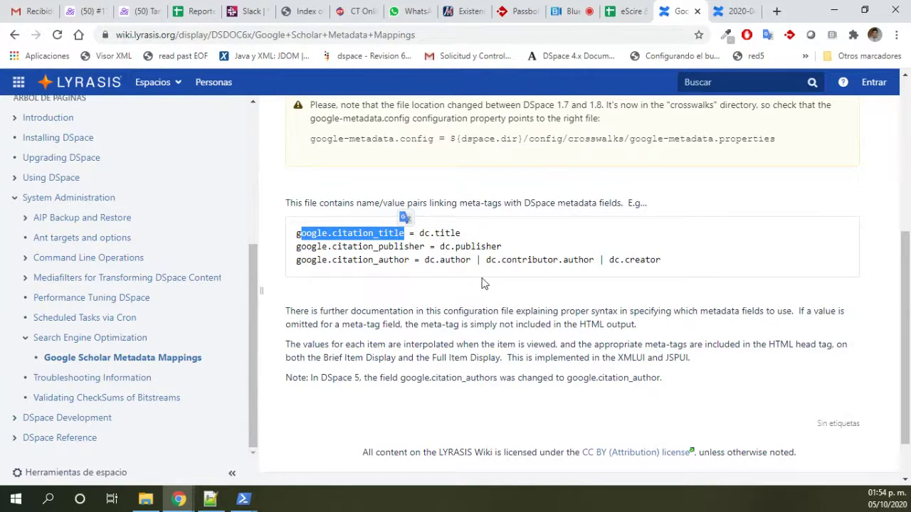
# Highlight the dc.creator and google.citation_author parts of the author mapping example, and return to the start of the page.
pyautogui.click(424, 263)
pyautogui.moveTo(424, 263); pyautogui.dragTo(676, 260)
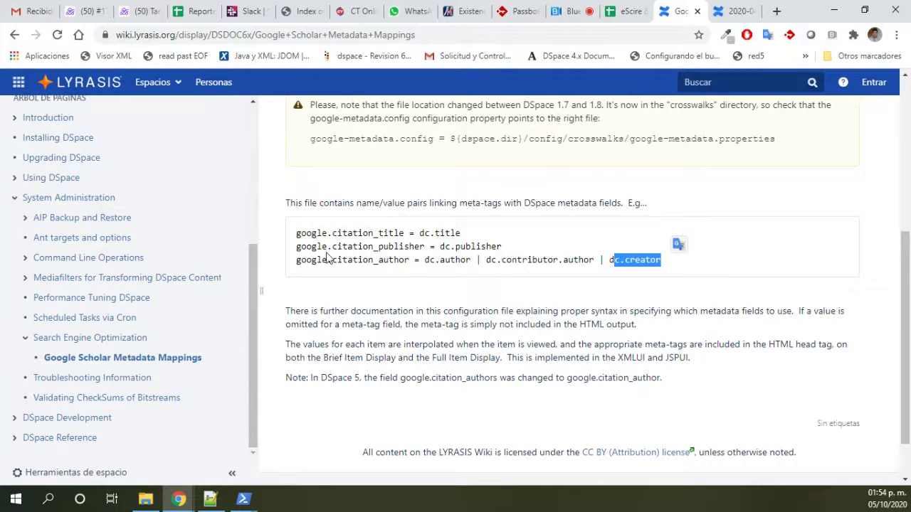
pyautogui.moveTo(301, 260); pyautogui.dragTo(405, 258)
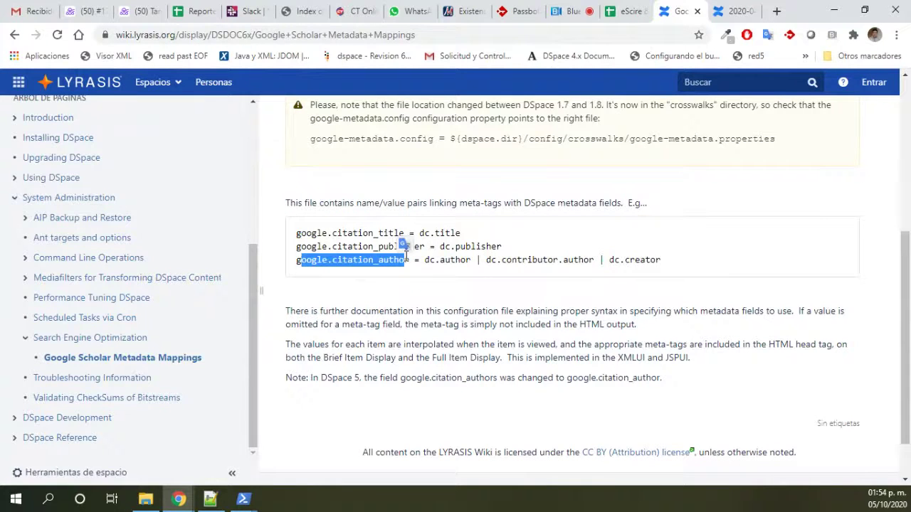
pyautogui.scroll(-1, 405, 260)
pyautogui.scroll(4, 407, 257)
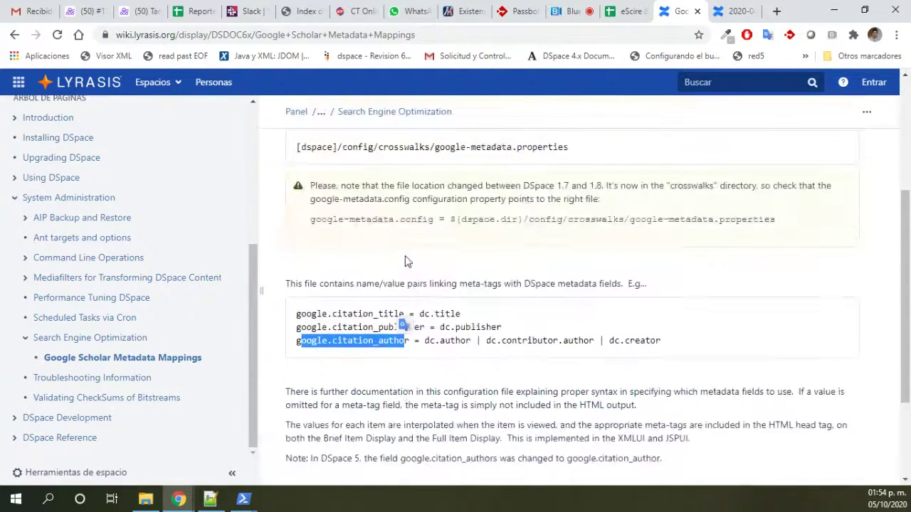
pyautogui.scroll(2, 407, 256)
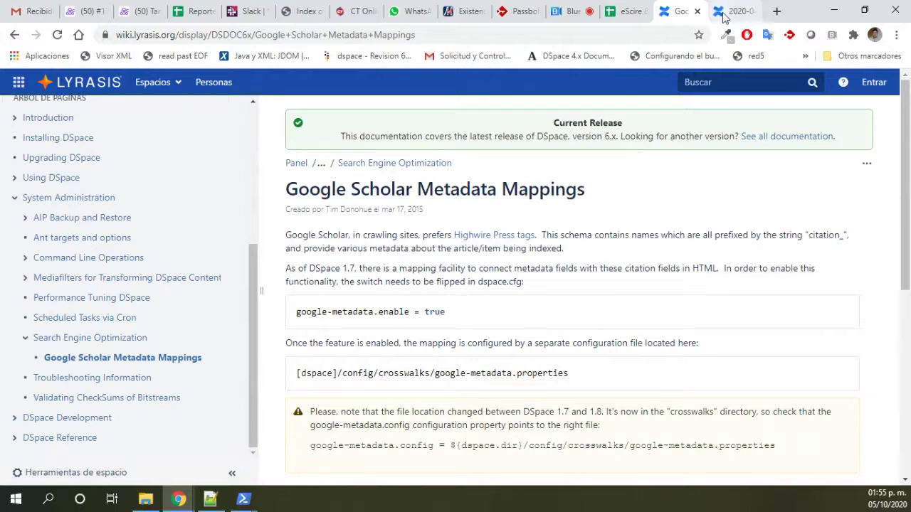
# Open the DSpace demo site's HTML sitemap at demo.dspace.org/xmlui/htmlmap in a new browser tab.
pyautogui.click(776, 11)
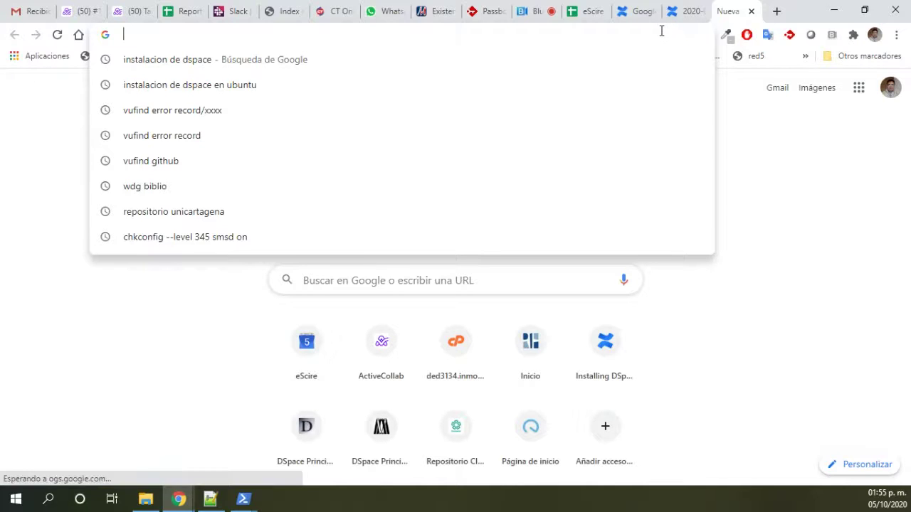
pyautogui.write('demo')
pyautogui.press('Return')
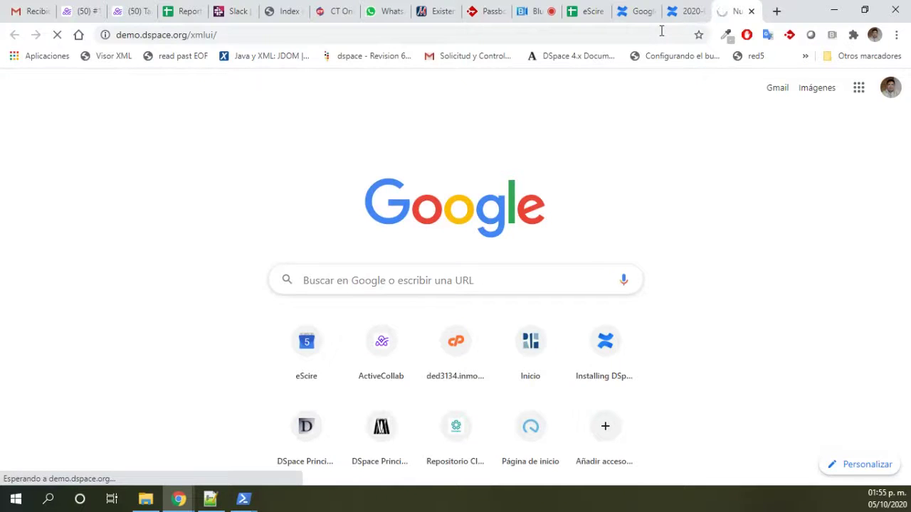
pyautogui.click(324, 33)
pyautogui.click(340, 33)
pyautogui.write('h')
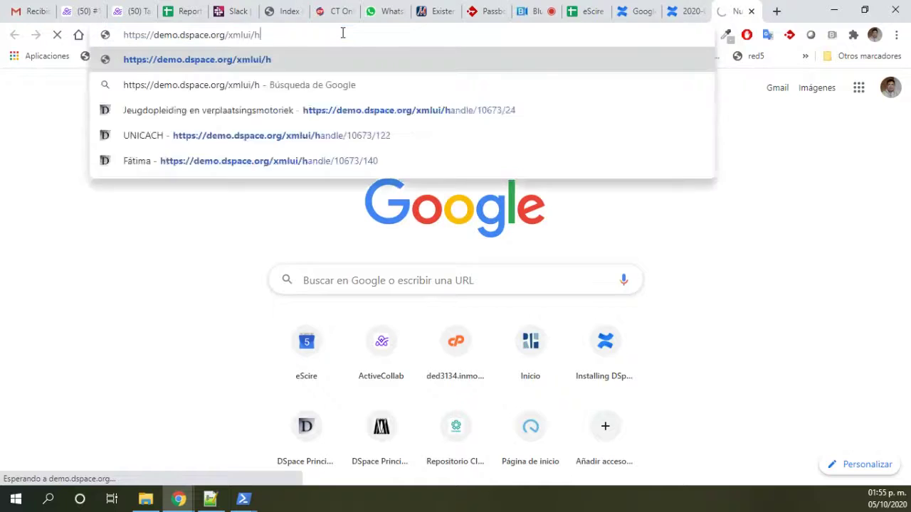
pyautogui.write('tmlmap')
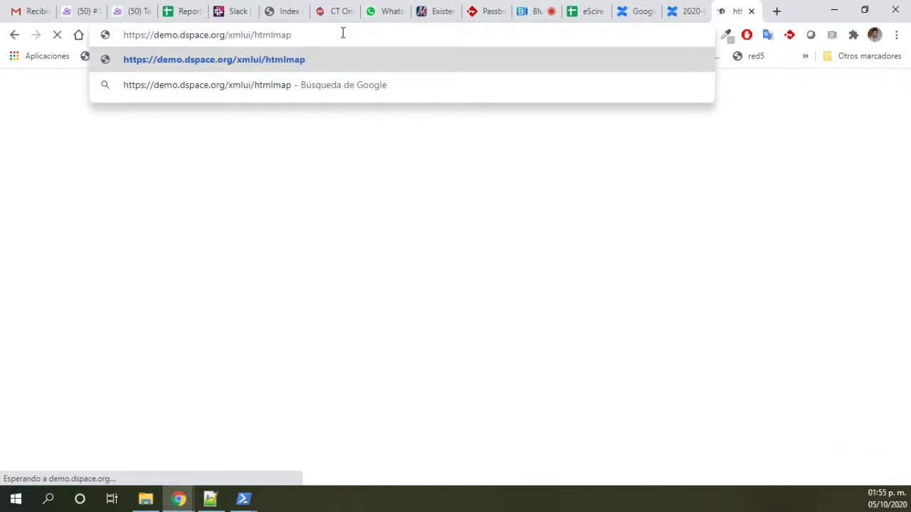
pyautogui.press('Return')
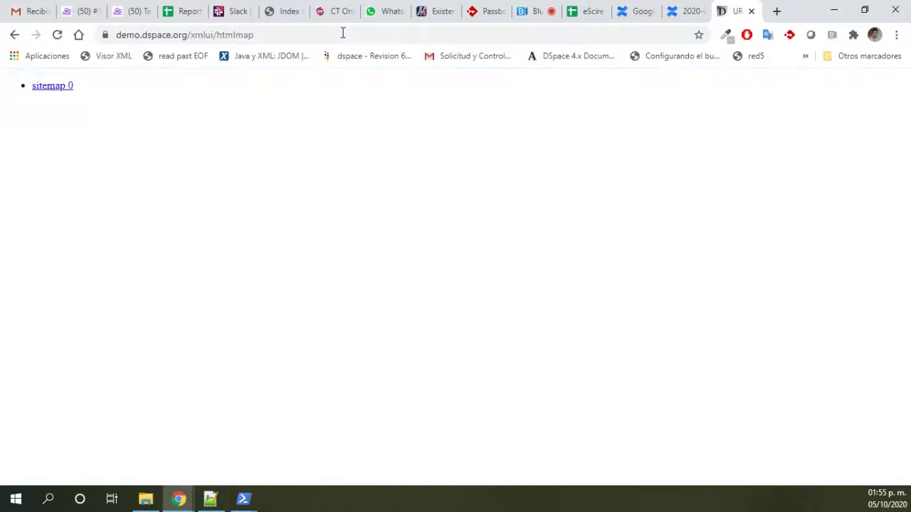
# Open the sitemap 0 list and load the item with handle 10673/228 in a separate tab.
pyautogui.click(63, 86)
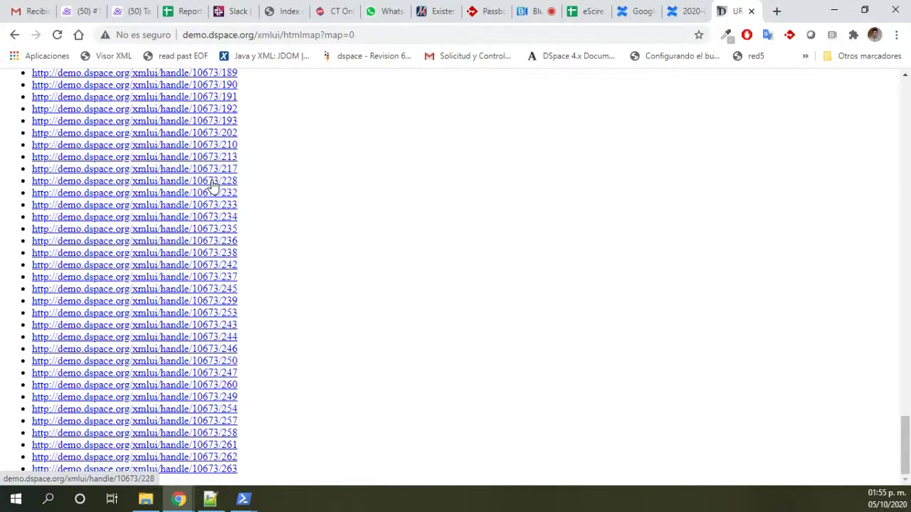
pyautogui.middleClick(212, 184)
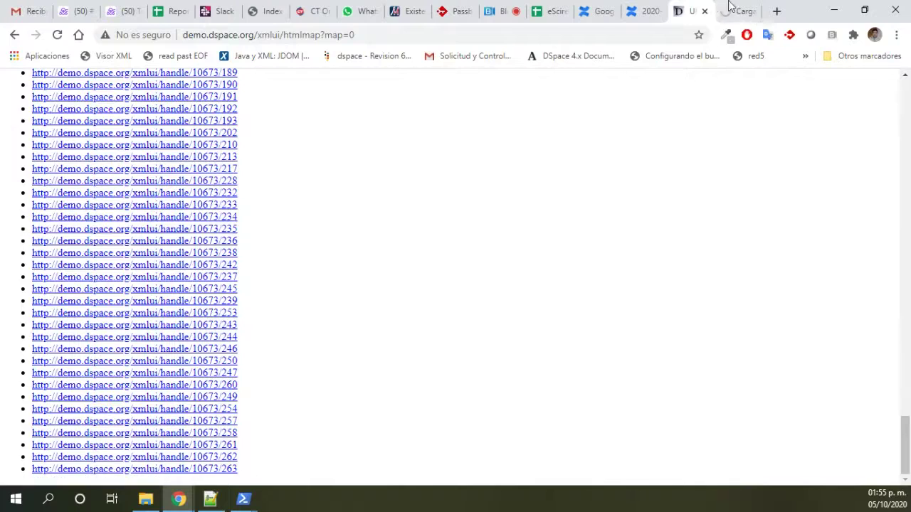
pyautogui.click(735, 7)
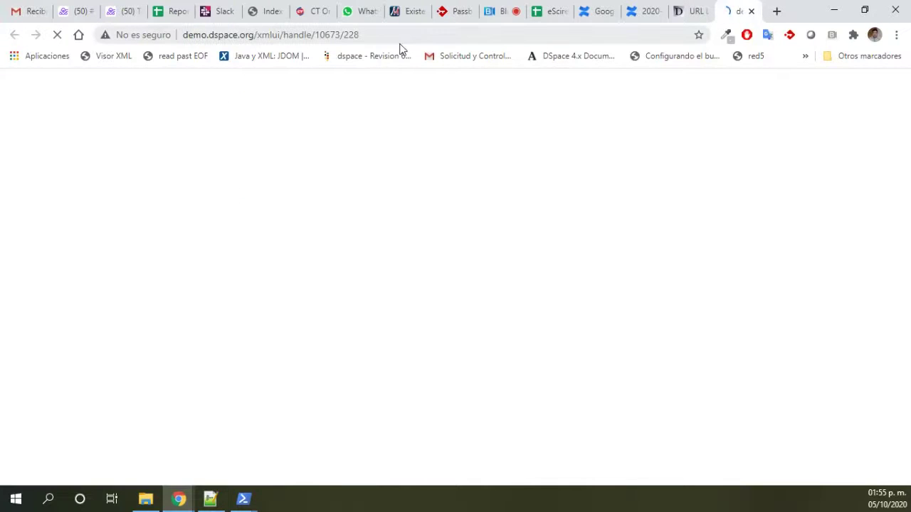
# Show the HTML source of the handle 10673/228 item page and close the original item tab.
pyautogui.rightClick(500, 202)
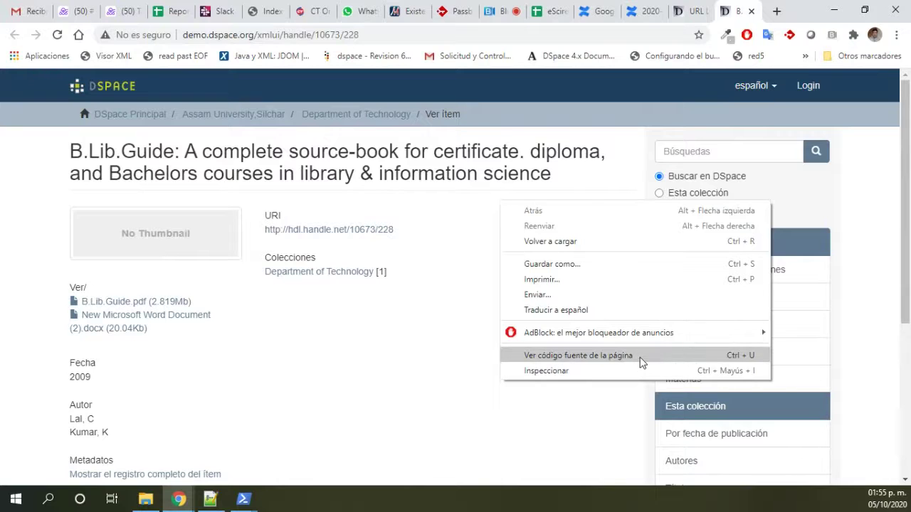
pyautogui.click(640, 363)
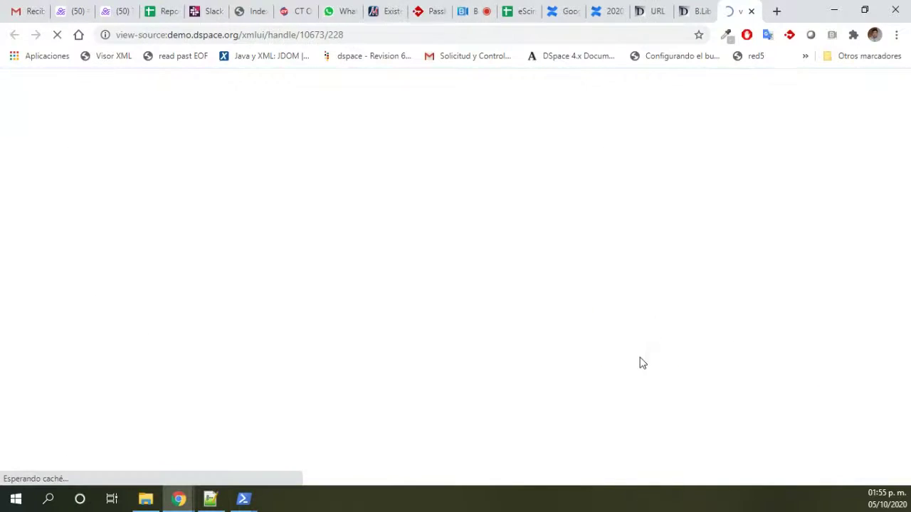
pyautogui.click(701, 7)
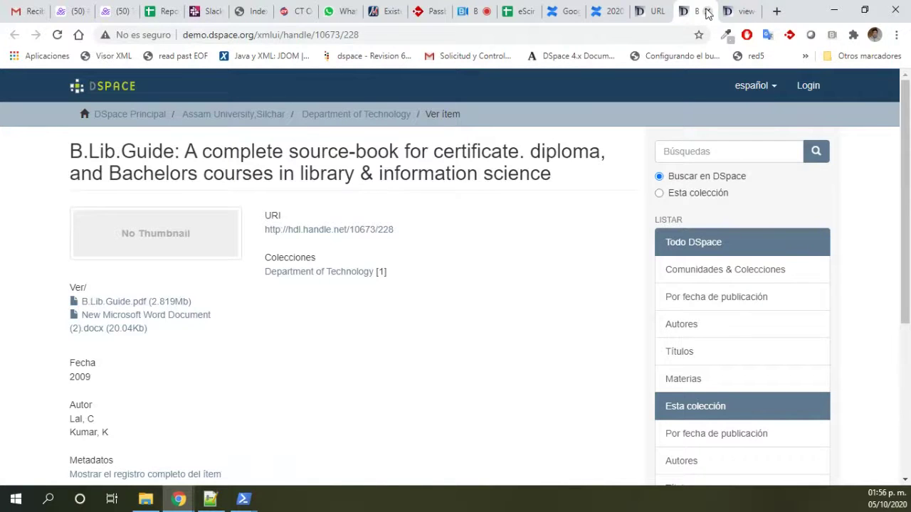
pyautogui.click(707, 11)
# Find the term citation in the HTML source of the handle 10673/228 item page.
pyautogui.scroll(-10, 461, 145)
pyautogui.scroll(-2, 461, 145)
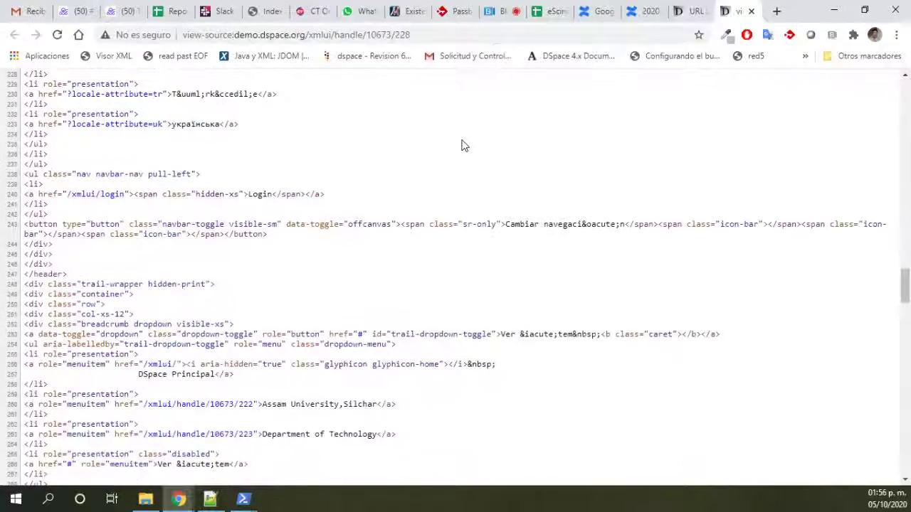
pyautogui.hotkey('ctrl', 'f')
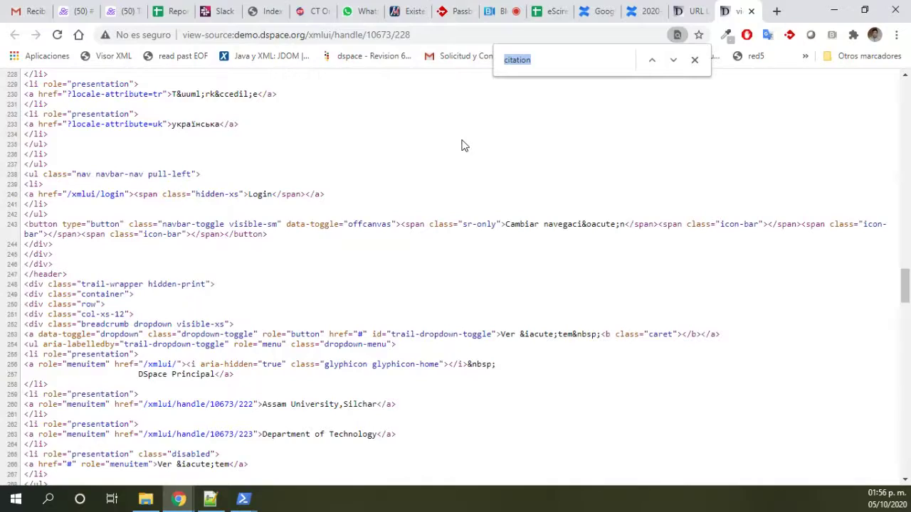
pyautogui.press('Return')
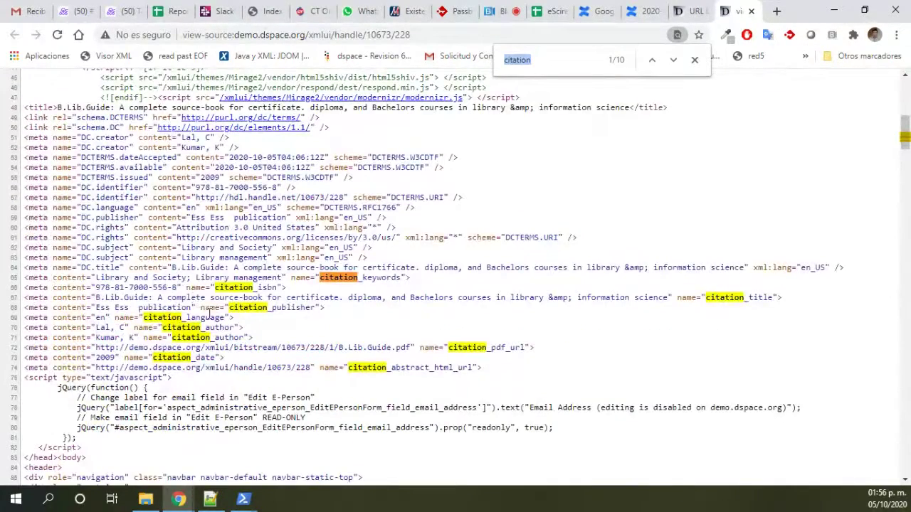
# Highlight the block of citation meta tags from citation_keywords through citation_abstract_html_url, then clear the highlight.
pyautogui.scroll(-4, 310, 351)
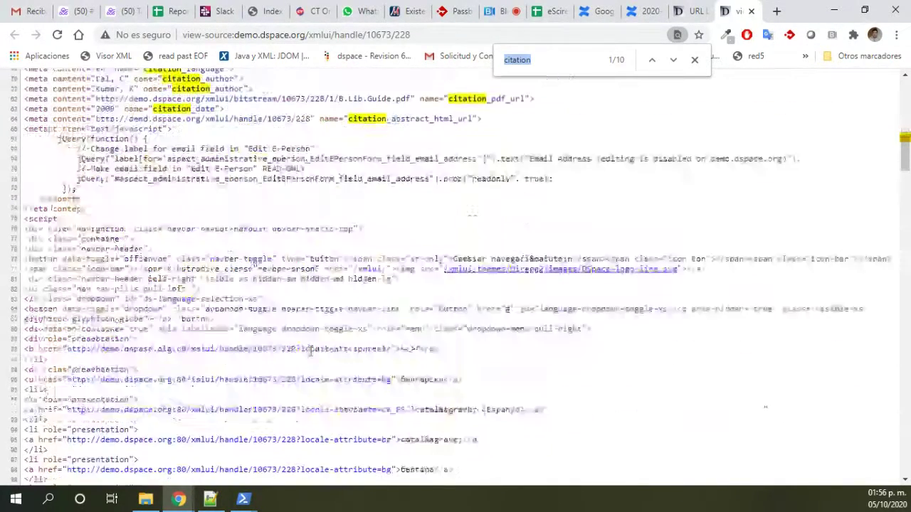
pyautogui.scroll(-5, 311, 351)
pyautogui.scroll(5, 311, 354)
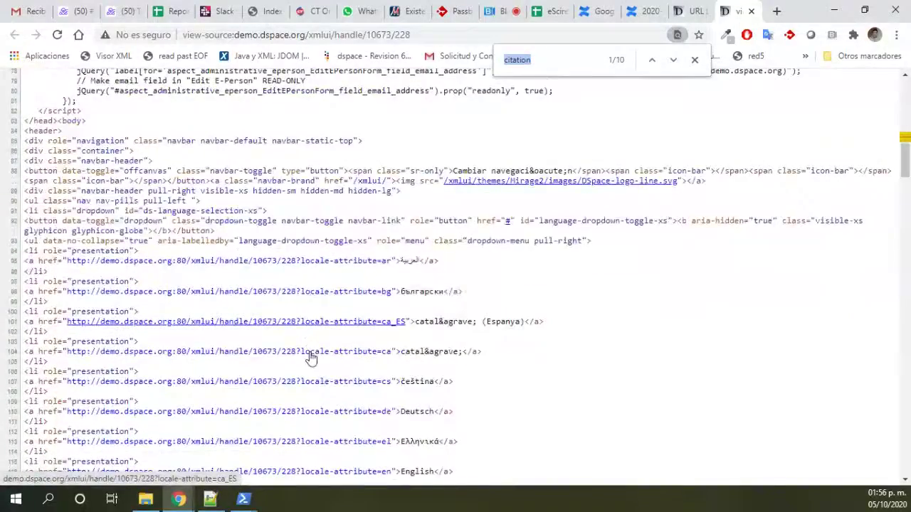
pyautogui.scroll(4, 311, 358)
pyautogui.click(47, 242)
pyautogui.moveTo(47, 243); pyautogui.dragTo(246, 332)
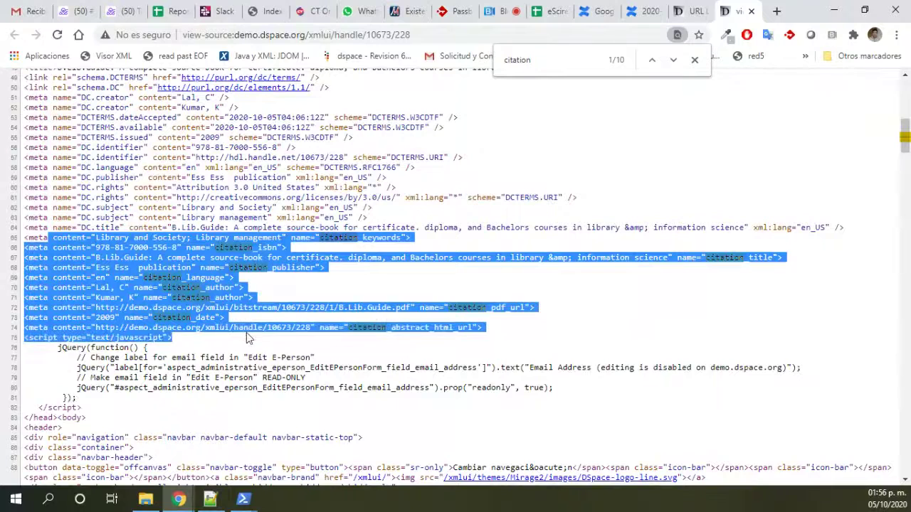
pyautogui.click(354, 249)
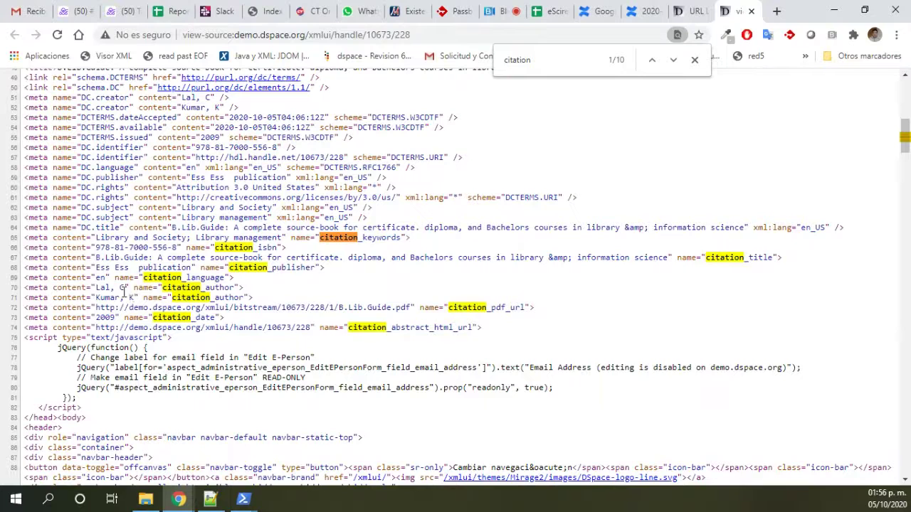
# Highlight the author values in the citation_author meta tags and the matching DC.creator tag name in the source.
pyautogui.moveTo(125, 288); pyautogui.dragTo(98, 290)
pyautogui.scroll(1, 98, 288)
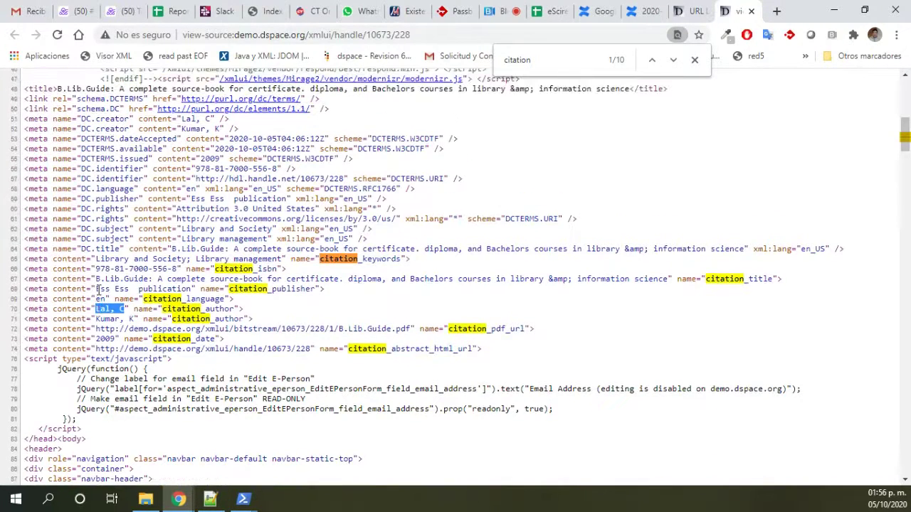
pyautogui.moveTo(86, 119); pyautogui.dragTo(125, 120)
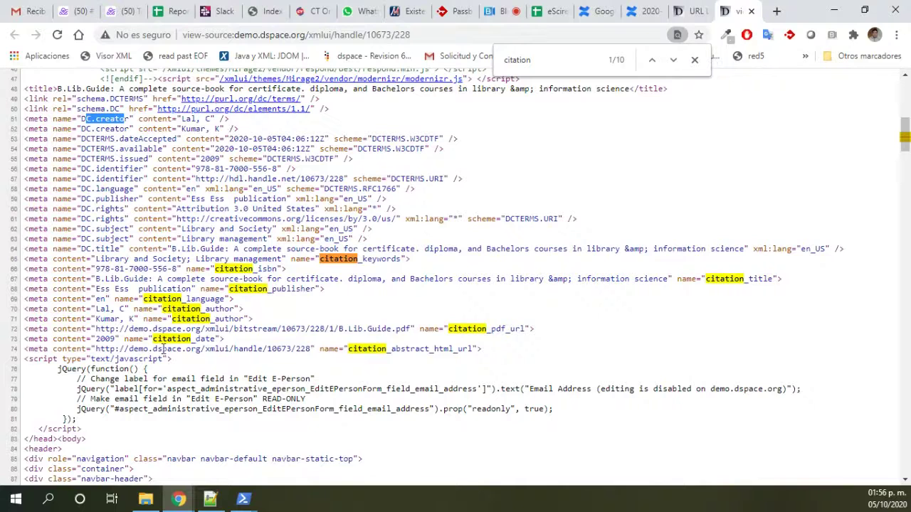
pyautogui.moveTo(98, 319); pyautogui.dragTo(128, 313)
pyautogui.moveTo(53, 311); pyautogui.dragTo(251, 319)
pyautogui.click(133, 320)
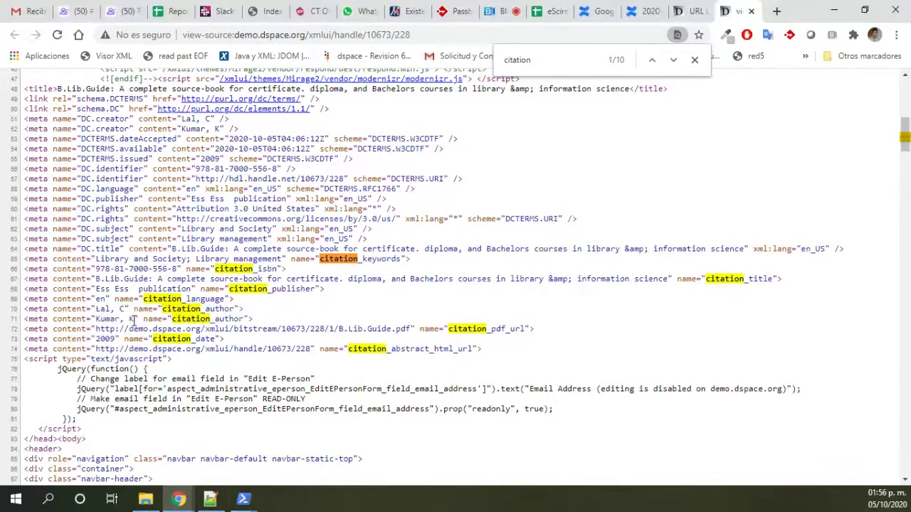
pyautogui.moveTo(96, 309); pyautogui.dragTo(138, 322)
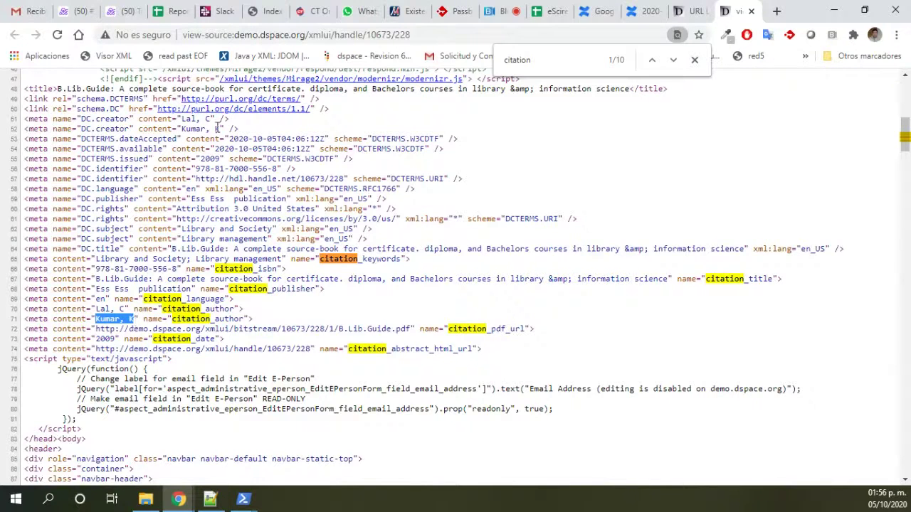
# Close the DSpace sesión.pdf preview tab and return to the Google Scholar Metadata Mappings documentation page.
pyautogui.click(643, 9)
pyautogui.click(605, 7)
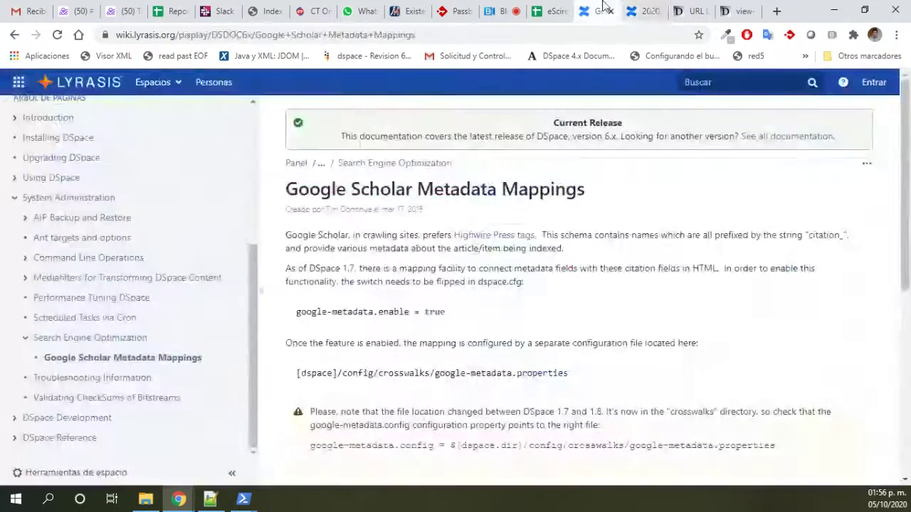
pyautogui.click(648, 10)
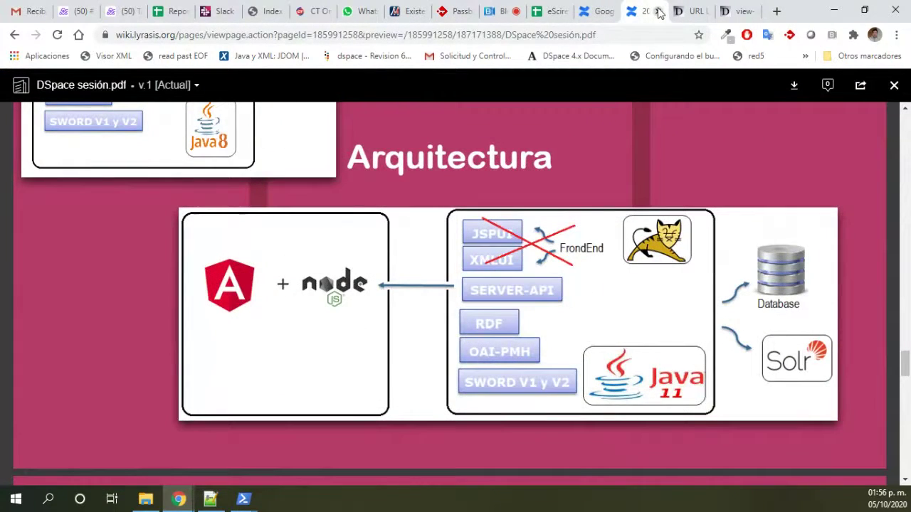
pyautogui.click(657, 12)
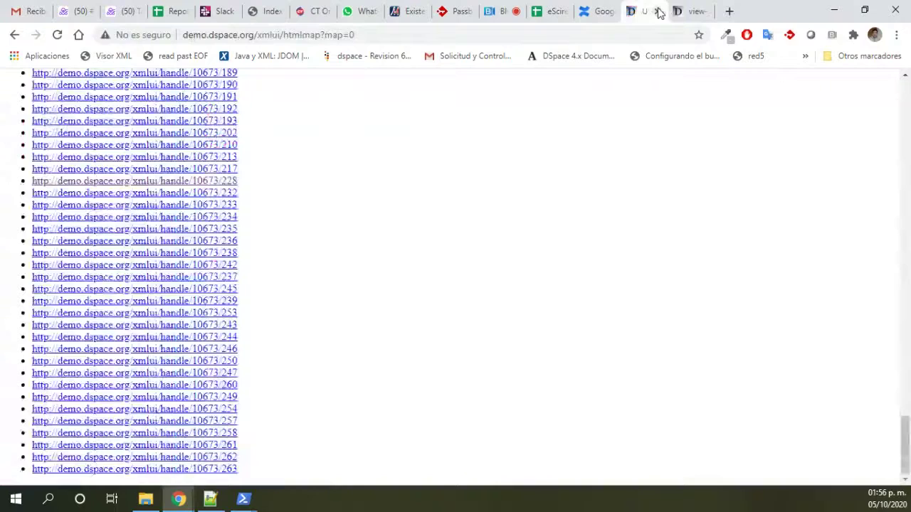
pyautogui.click(599, 9)
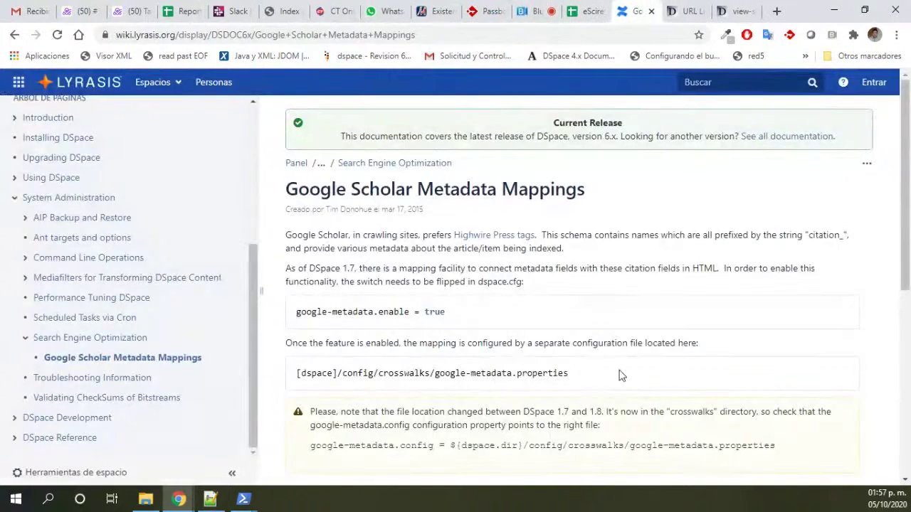
# Review the Google Scholar mapping documentation, covering the enable switch, the google-metadata.properties location and the sample citation mappings.
pyautogui.scroll(-2, 620, 375)
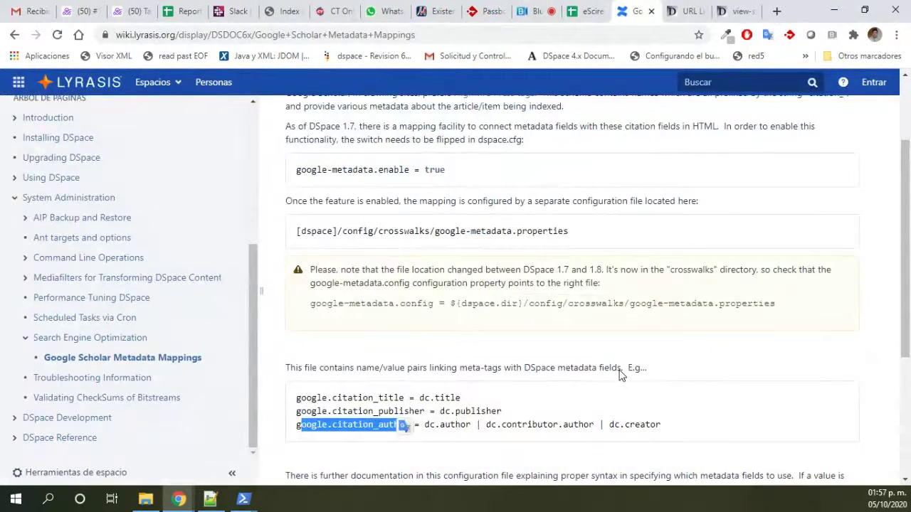
pyautogui.scroll(-3, 619, 375)
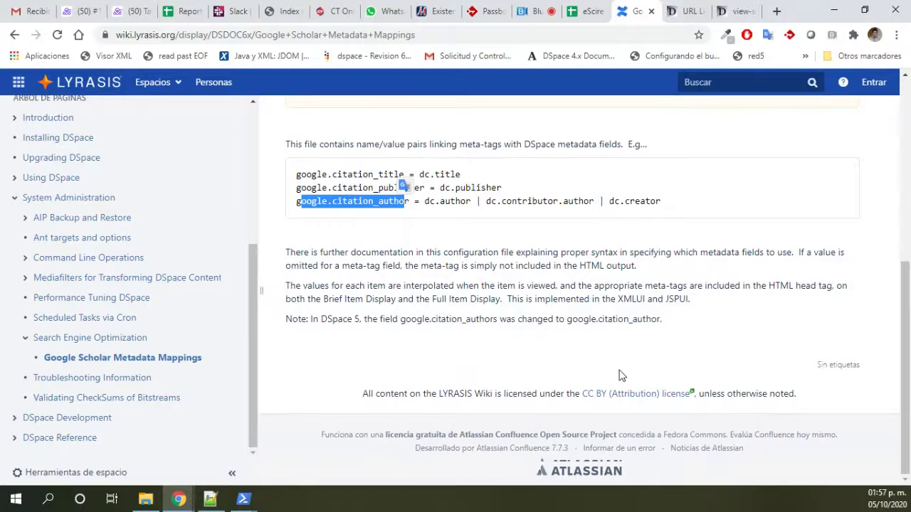
pyautogui.scroll(3, 619, 374)
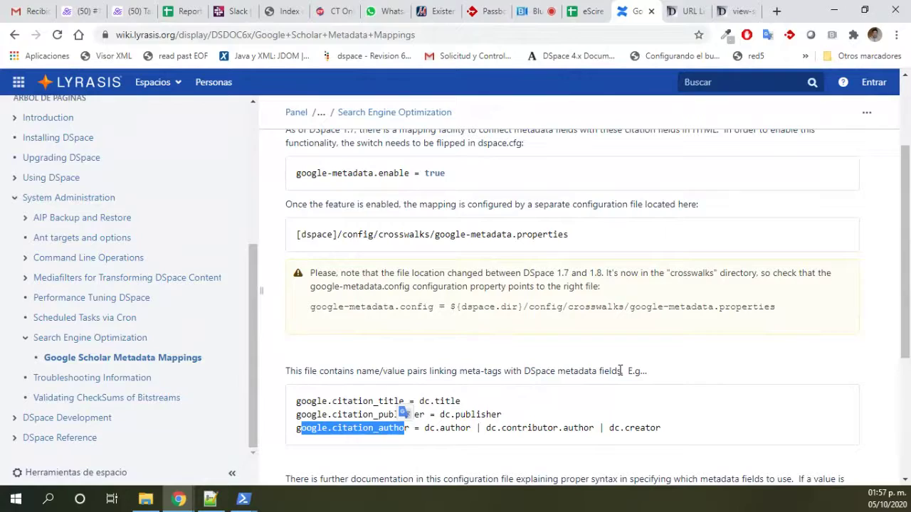
pyautogui.click(744, 11)
pyautogui.click(686, 11)
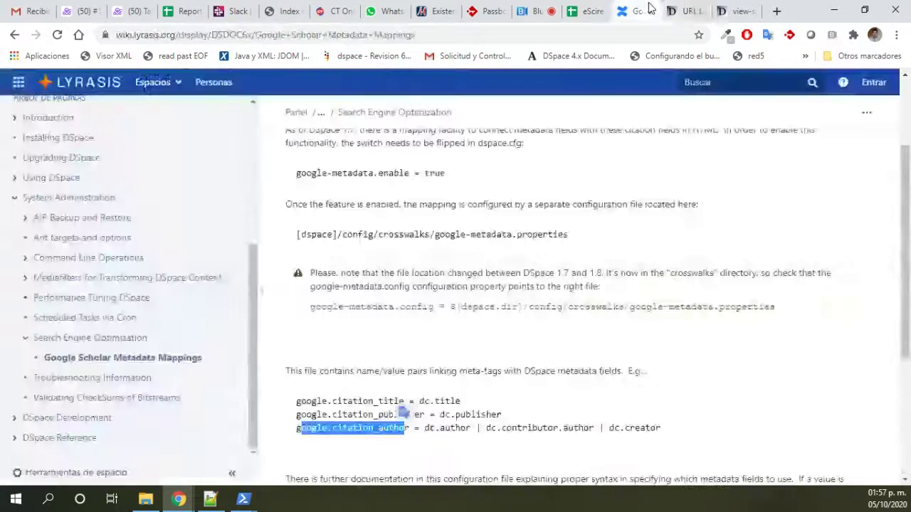
pyautogui.click(649, 10)
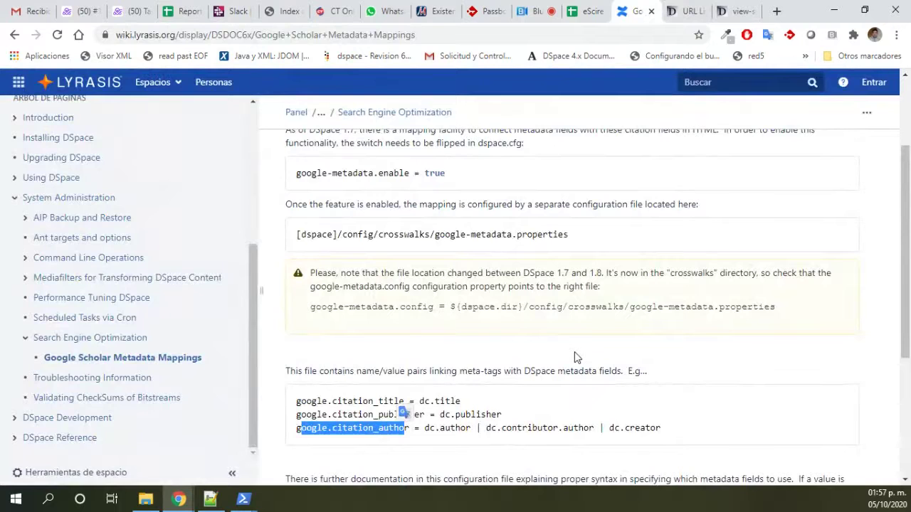
pyautogui.scroll(2, 576, 357)
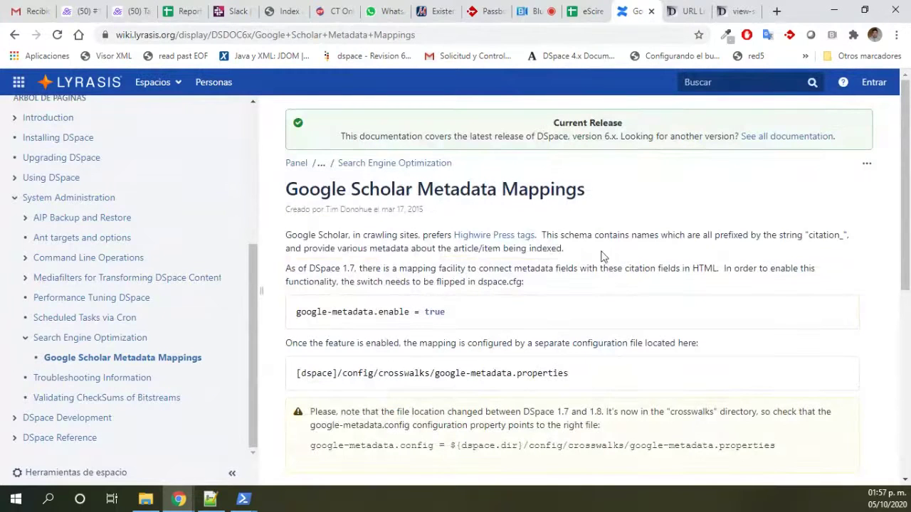
pyautogui.scroll(-1, 583, 362)
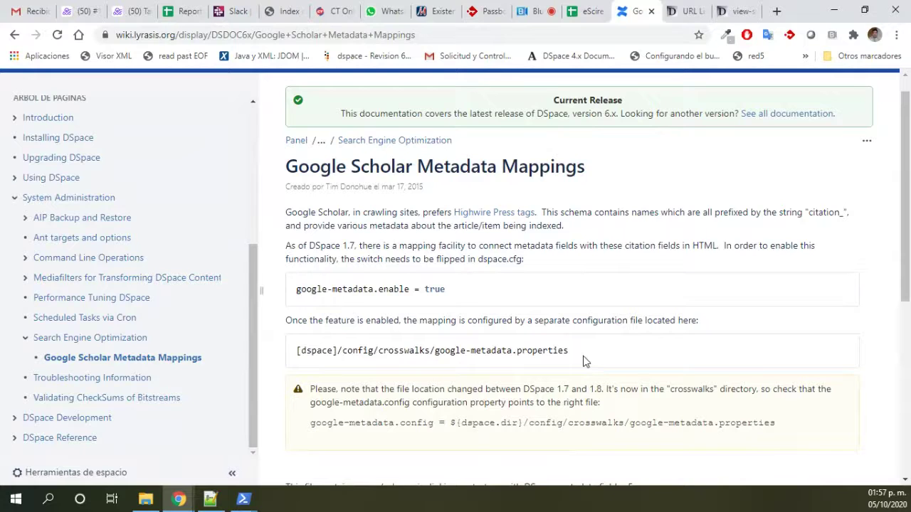
pyautogui.scroll(-2, 548, 249)
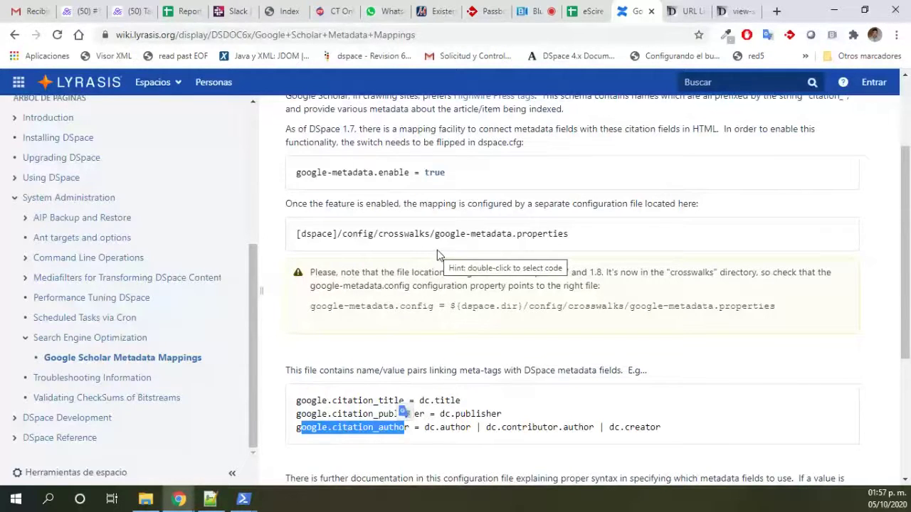
# Open a new File Explorer window and show the contents of the Acer (C:) drive.
pyautogui.click(145, 499)
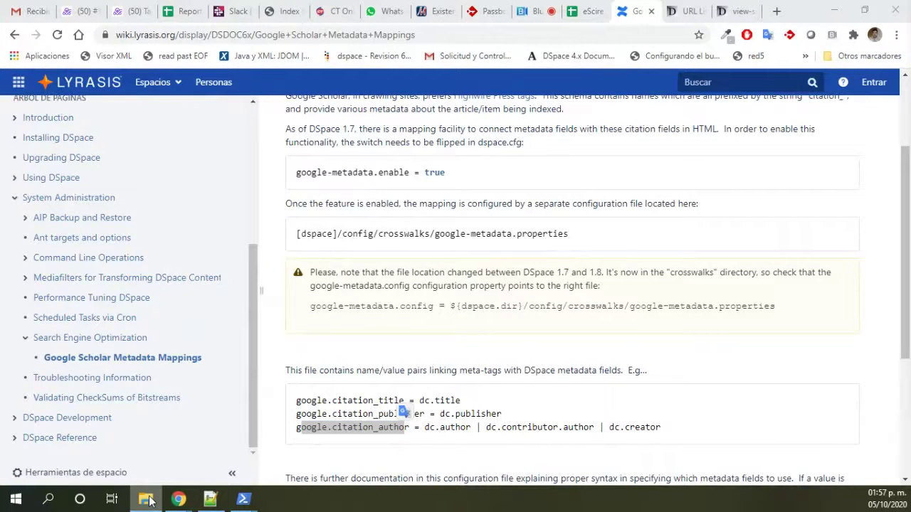
pyautogui.rightClick(150, 502)
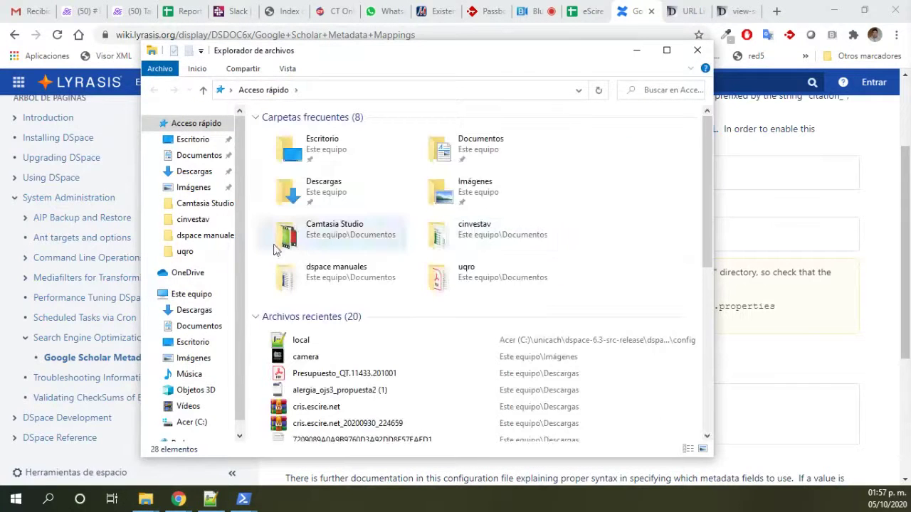
pyautogui.click(213, 423)
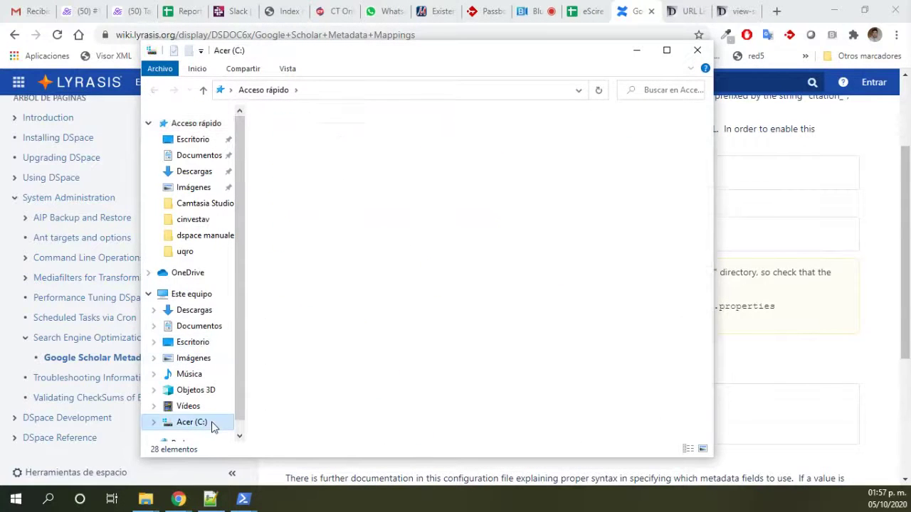
# Open the instalacion folder inside the unicach folder on the C: drive.
pyautogui.click(354, 287)
pyautogui.press('u')
pyautogui.press('Down')
pyautogui.press('Up')
pyautogui.press('Return')
pyautogui.press('Down')
pyautogui.press('Up')
pyautogui.press('Up')
pyautogui.press('Down')
pyautogui.press('Down')
pyautogui.press('Return')
# Open the config folder of the installation and its crosswalks subfolder.
pyautogui.press('Down')
pyautogui.press('Down')
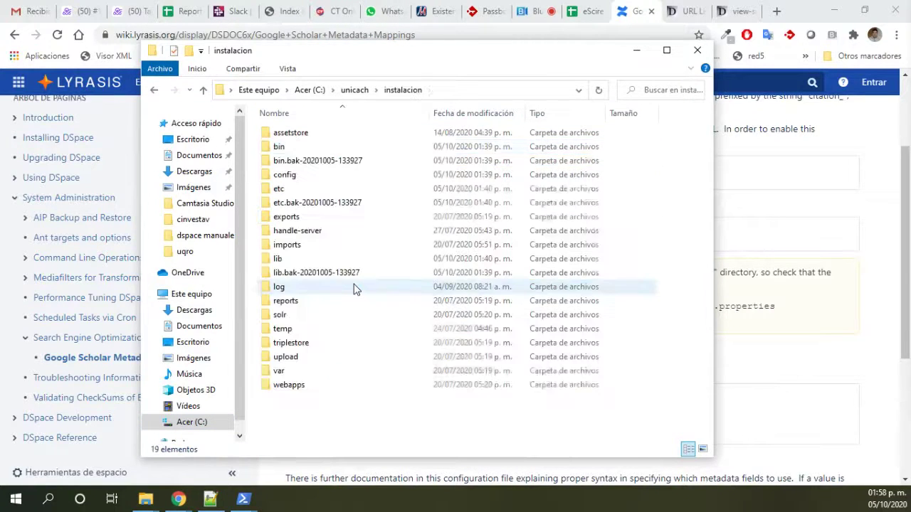
pyautogui.press('Down')
pyautogui.press('Down')
pyautogui.press('Up')
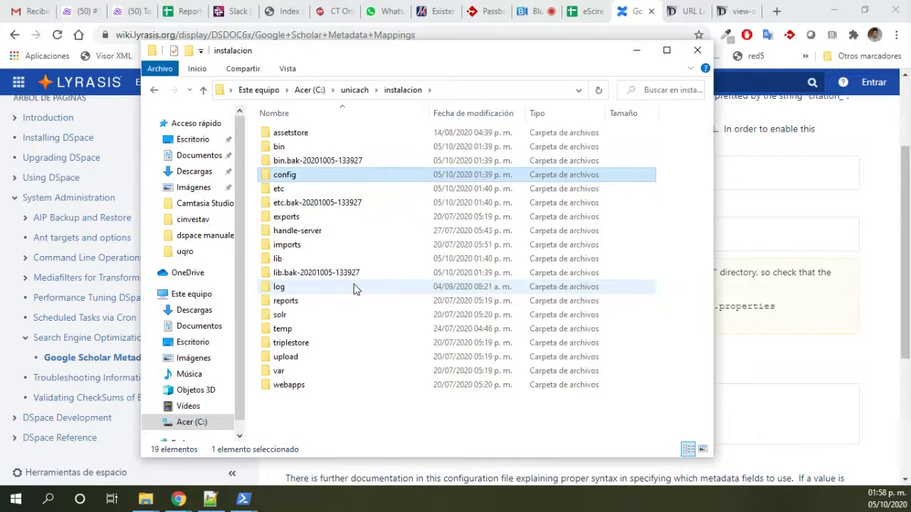
pyautogui.press('Return')
pyautogui.press('Down')
pyautogui.press('Return')
# Locate the google-metadata properties file in the crosswalks folder and open it in Notepad++.
pyautogui.press('Down')
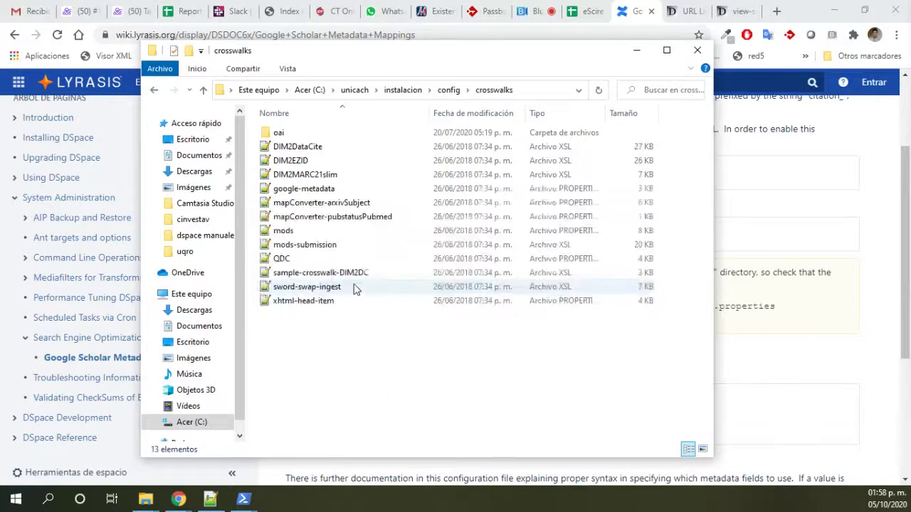
pyautogui.press('Down')
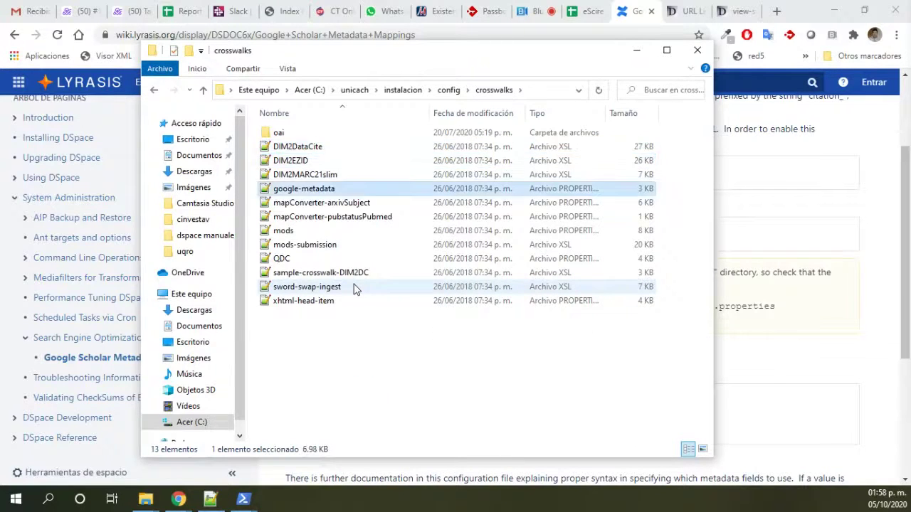
pyautogui.press('Down')
pyautogui.press('Down')
pyautogui.press('Down')
pyautogui.press('Down')
pyautogui.press('Down')
pyautogui.press('Down')
pyautogui.press('Down')
pyautogui.press('Down')
pyautogui.press('Up')
pyautogui.press('Up')
pyautogui.press('Up')
pyautogui.press('Up')
pyautogui.press('Up')
pyautogui.press('Up')
pyautogui.doubleClick(402, 192)
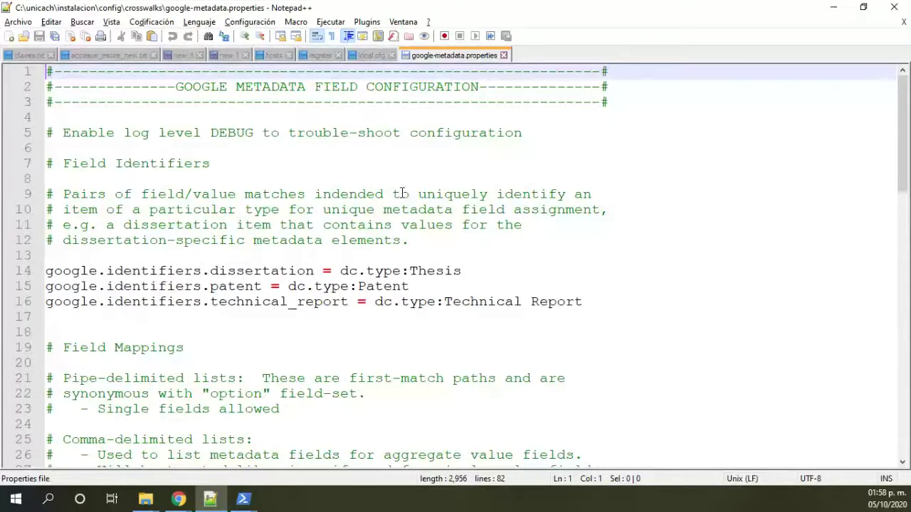
# Go to the field mappings in google-metadata.properties and highlight dc.date.issued, citation_date and citation_language.
pyautogui.scroll(-2, 402, 192)
pyautogui.scroll(-1, 402, 192)
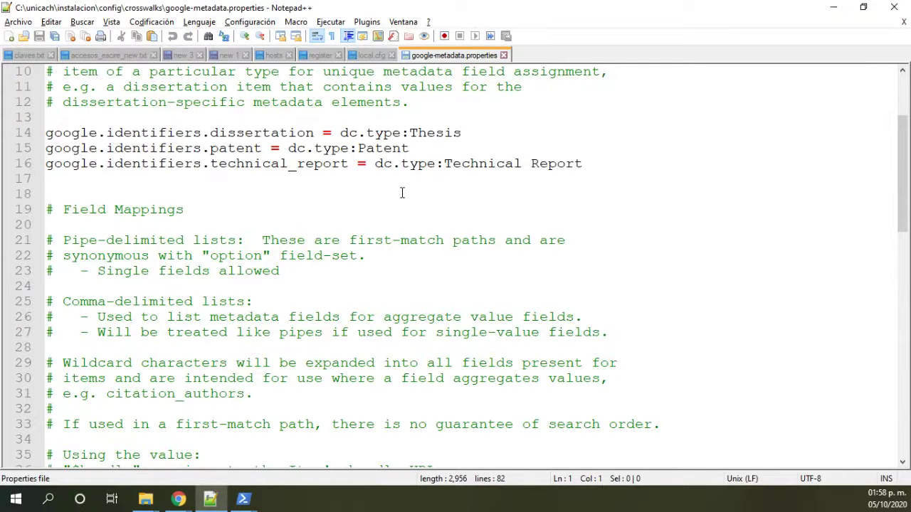
pyautogui.scroll(-7, 402, 192)
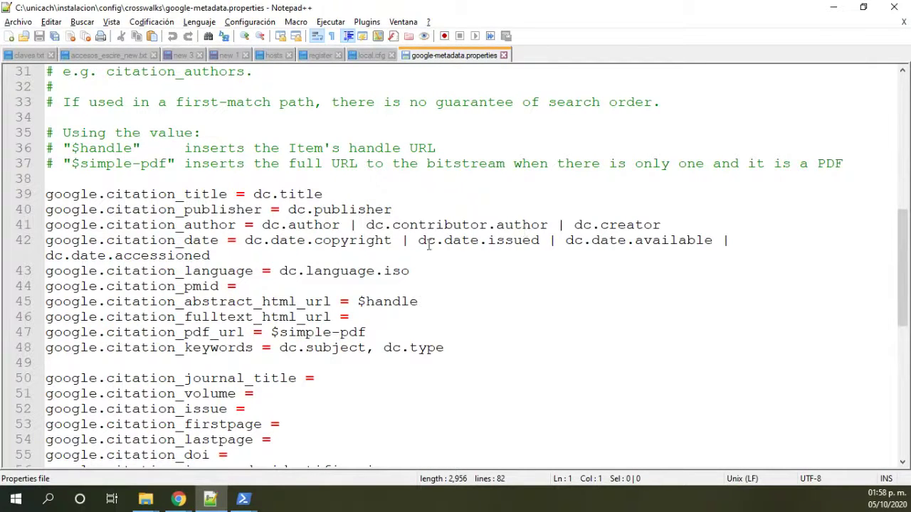
pyautogui.moveTo(419, 242); pyautogui.dragTo(548, 242)
pyautogui.moveTo(97, 243); pyautogui.dragTo(226, 240)
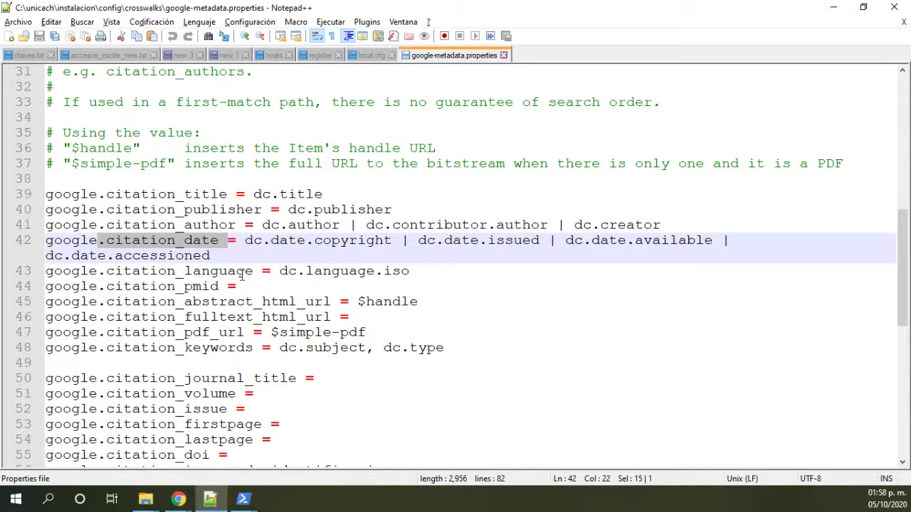
pyautogui.moveTo(114, 271); pyautogui.dragTo(254, 271)
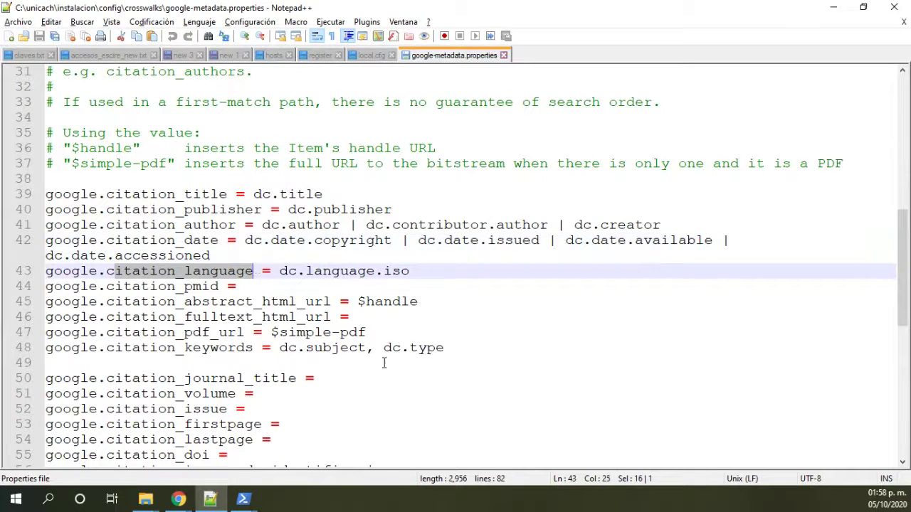
# Highlight dc.subject in the citation_keywords mapping and review the remaining citation fields in google-metadata.properties.
pyautogui.scroll(-1, 384, 365)
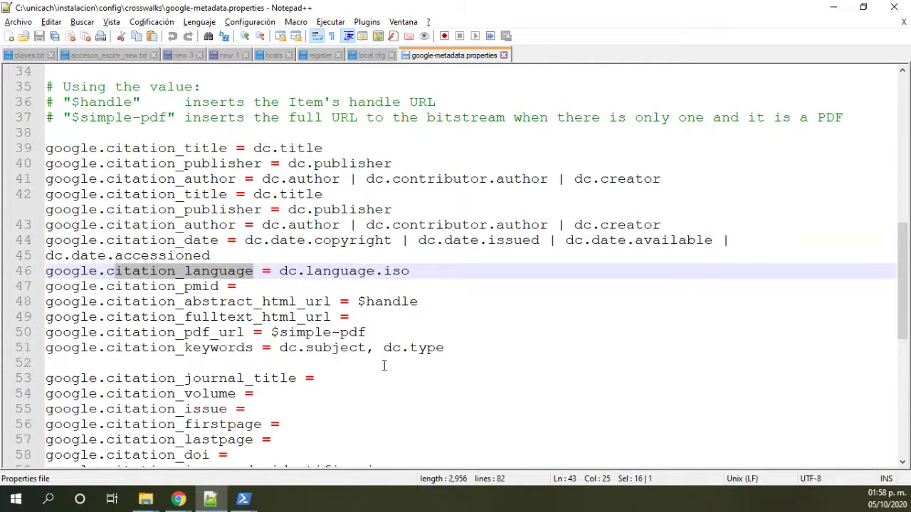
pyautogui.scroll(-2, 384, 366)
pyautogui.click(185, 209)
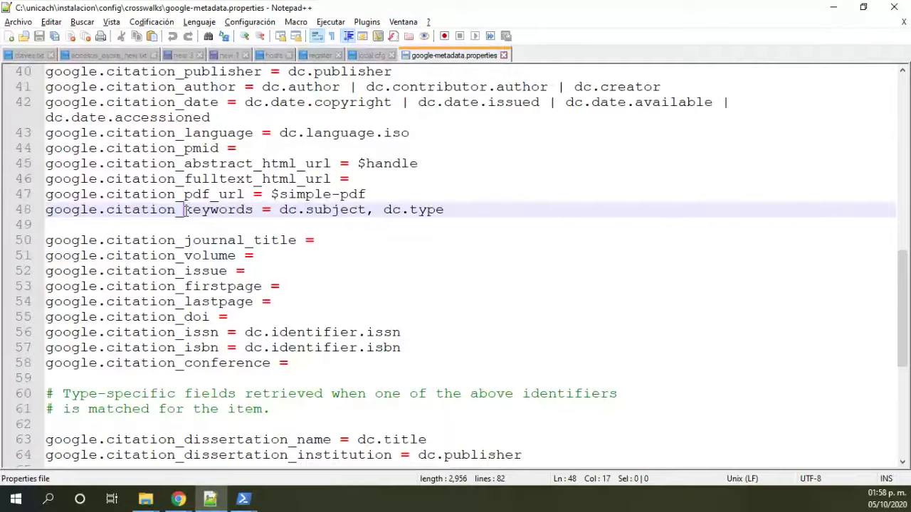
pyautogui.moveTo(366, 210); pyautogui.dragTo(348, 210)
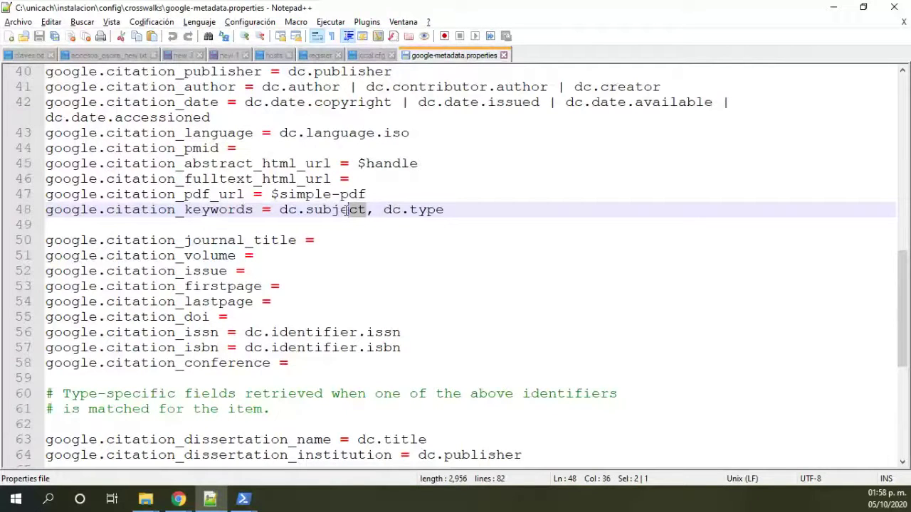
pyautogui.moveTo(347, 210); pyautogui.dragTo(299, 210)
pyautogui.scroll(-1, 387, 231)
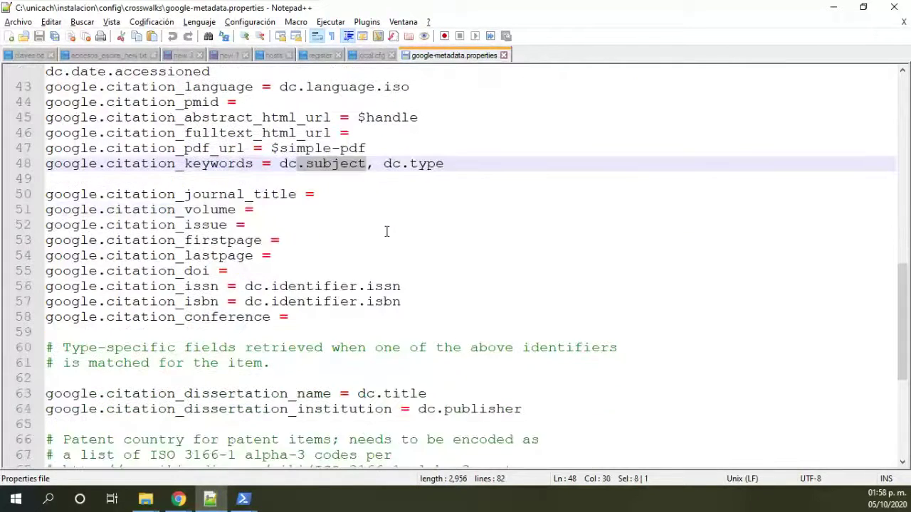
pyautogui.scroll(-4, 386, 232)
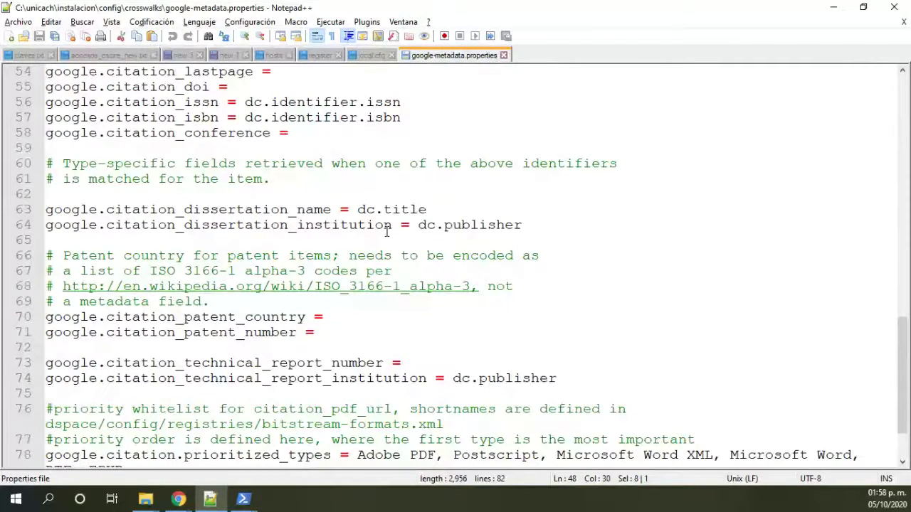
pyautogui.scroll(8, 388, 231)
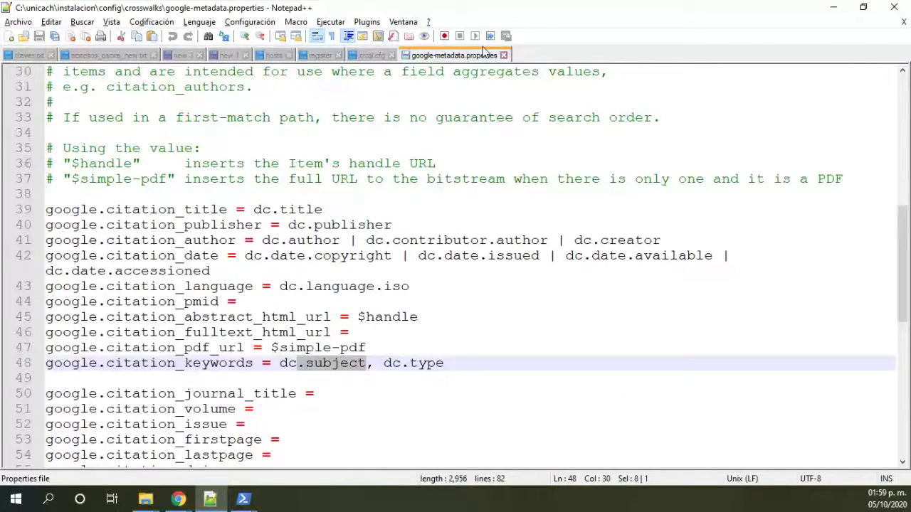
# Return to the browser and check the meeting's participant list against the API google scholar question in the registration spreadsheet.
pyautogui.hotkey('alt', 'Tab')
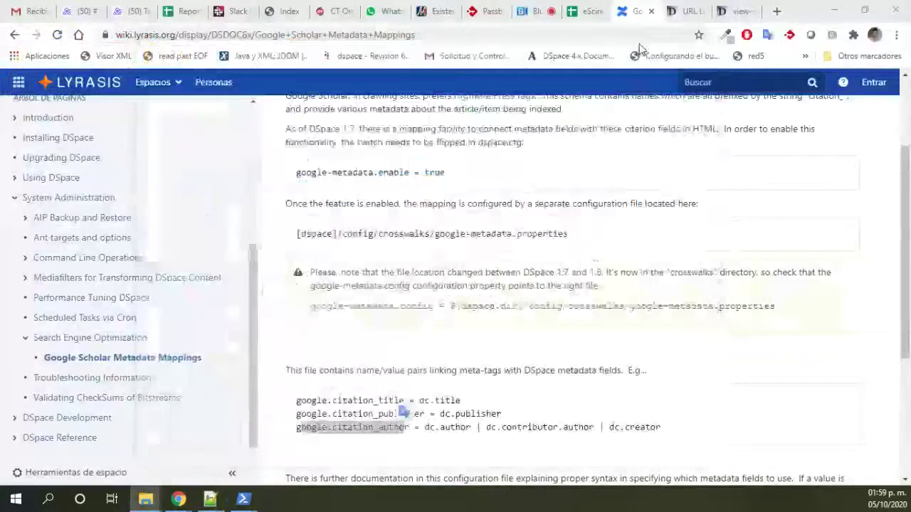
pyautogui.click(587, 10)
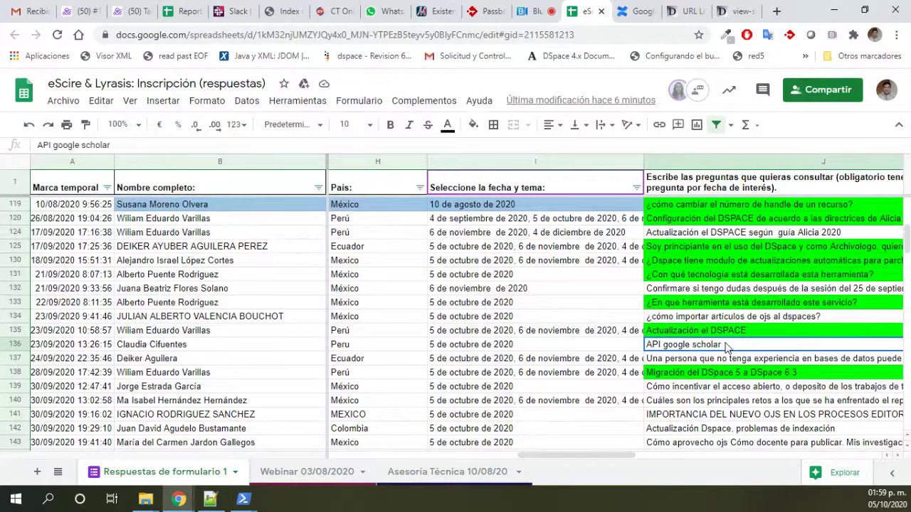
pyautogui.hotkey('ctrl', 'shift', 'Tab')
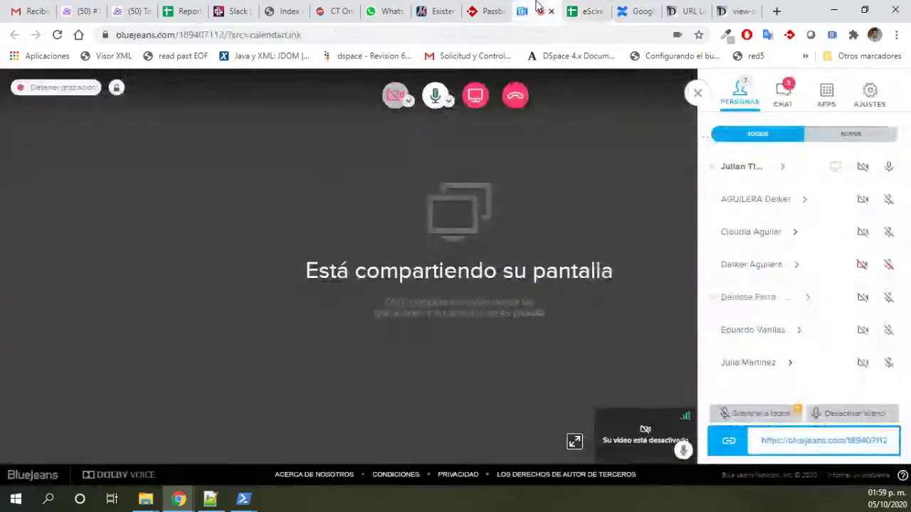
pyautogui.click(778, 102)
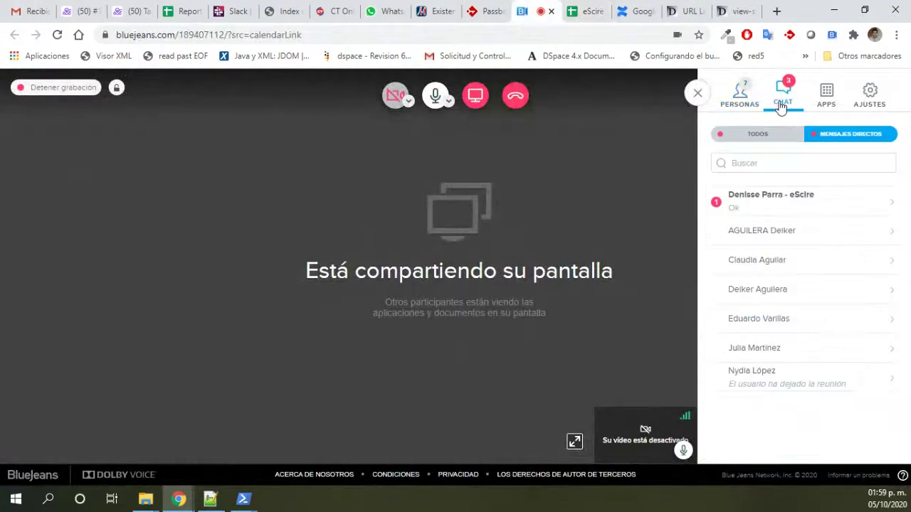
pyautogui.click(743, 107)
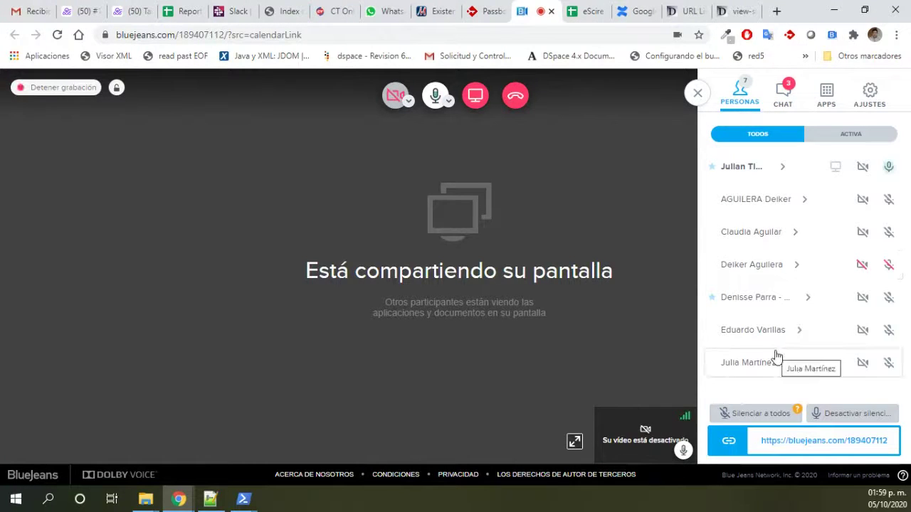
pyautogui.click(587, 11)
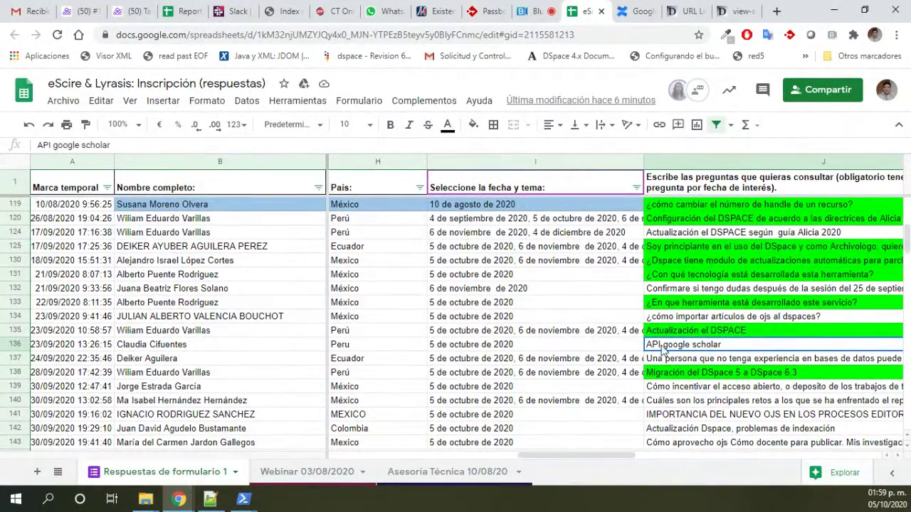
# Read the BlueJeans meeting's chat messages addressed to everyone and go back to the participant list.
pyautogui.click(533, 10)
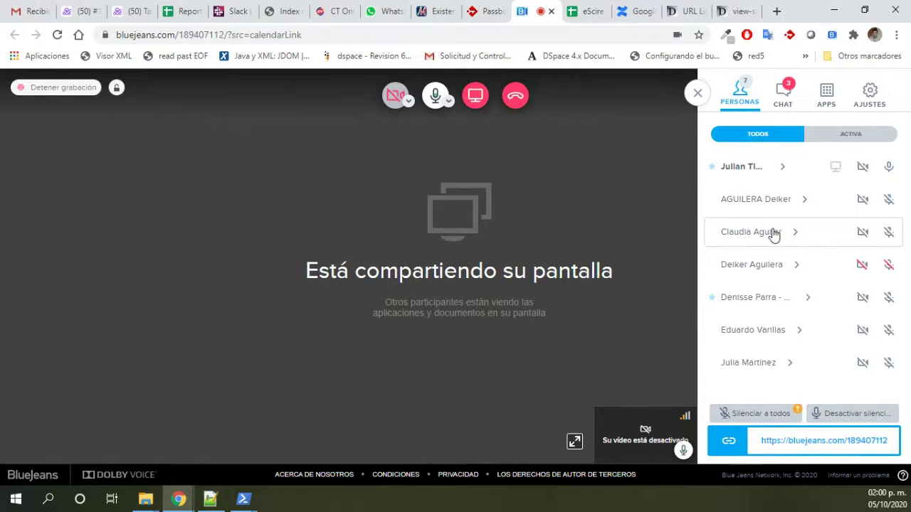
pyautogui.click(782, 94)
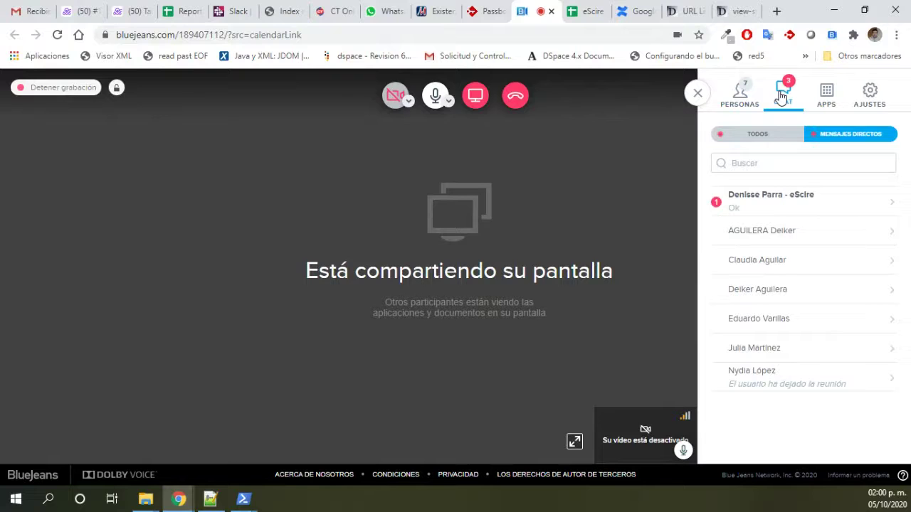
pyautogui.click(755, 137)
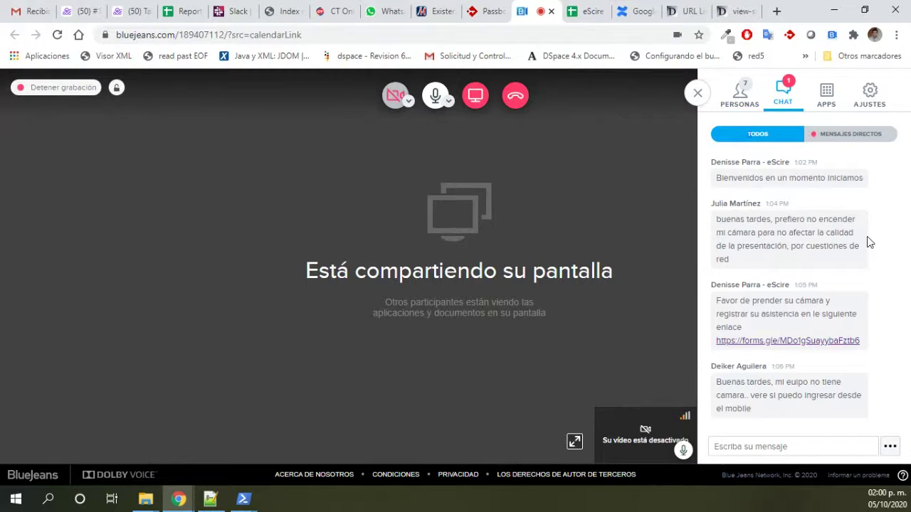
pyautogui.click(741, 106)
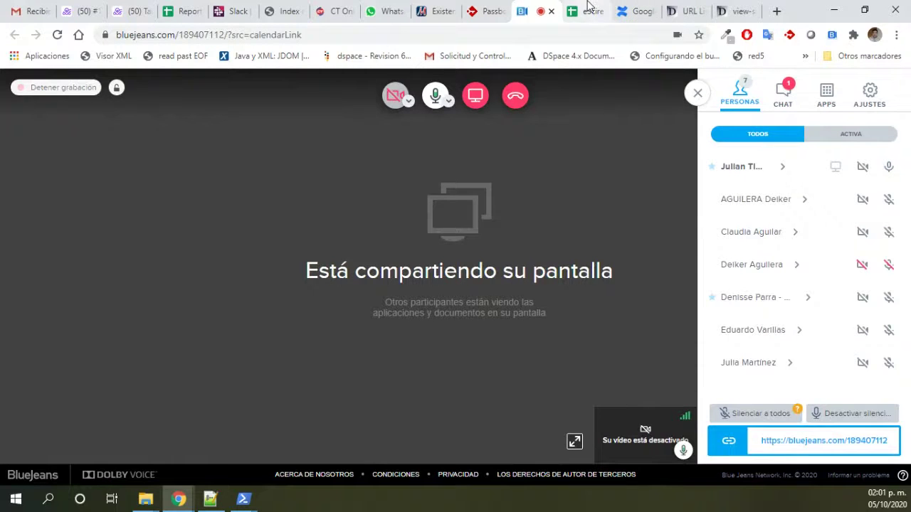
# Open the Scheduled Tasks via Cron page under System Administration in the DSpace 6.x documentation.
pyautogui.click(636, 10)
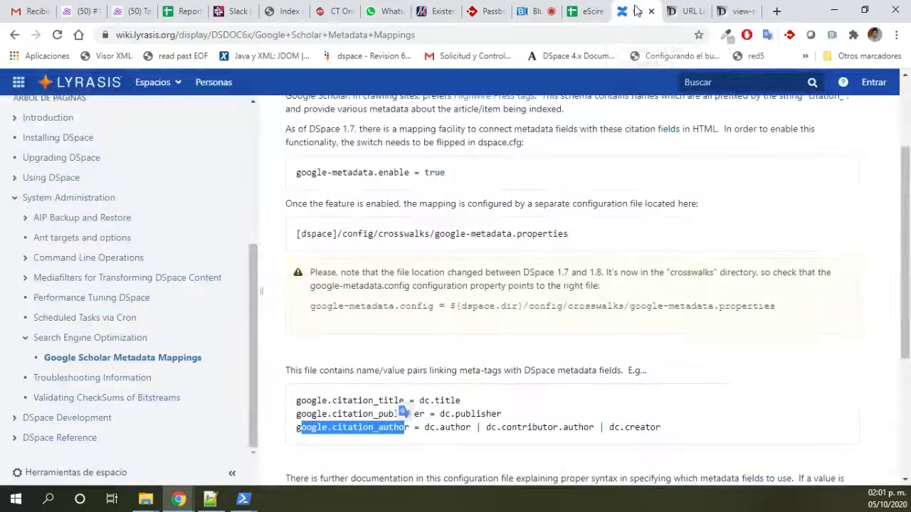
pyautogui.click(587, 11)
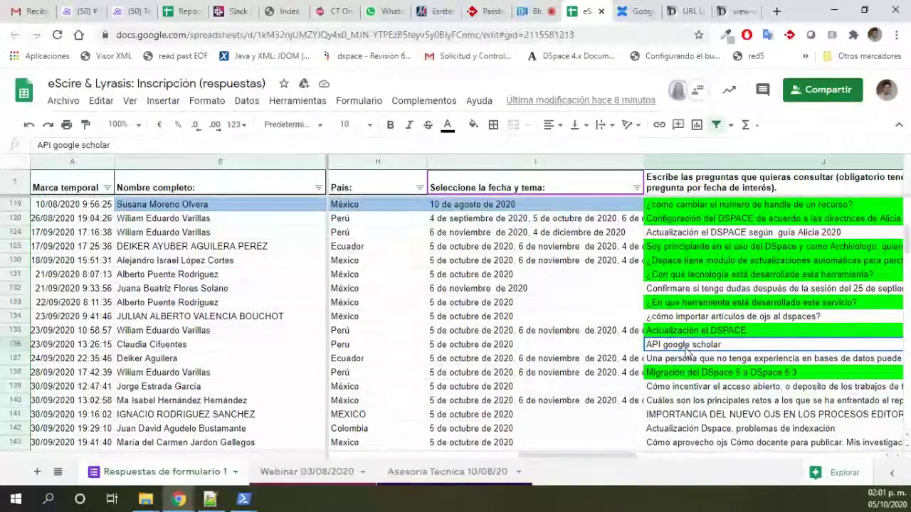
pyautogui.click(635, 11)
pyautogui.scroll(4, 178, 253)
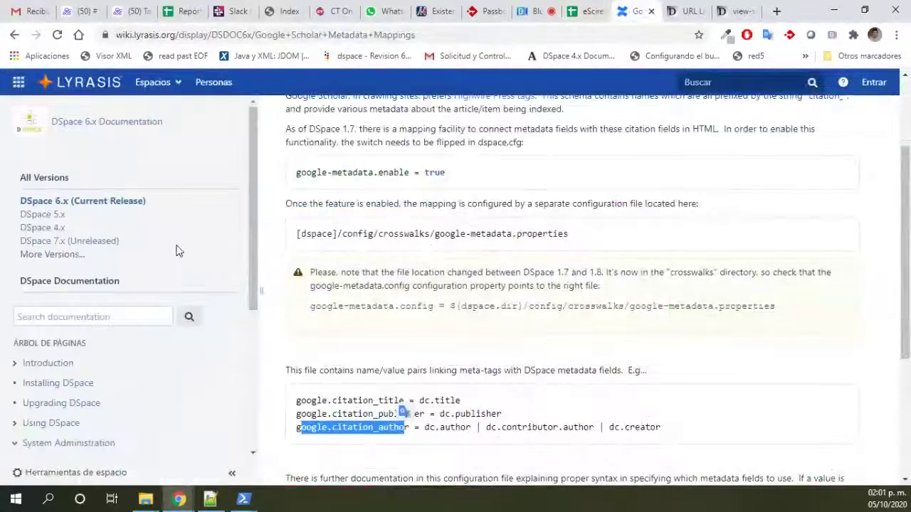
pyautogui.scroll(-4, 136, 313)
pyautogui.scroll(-1, 138, 318)
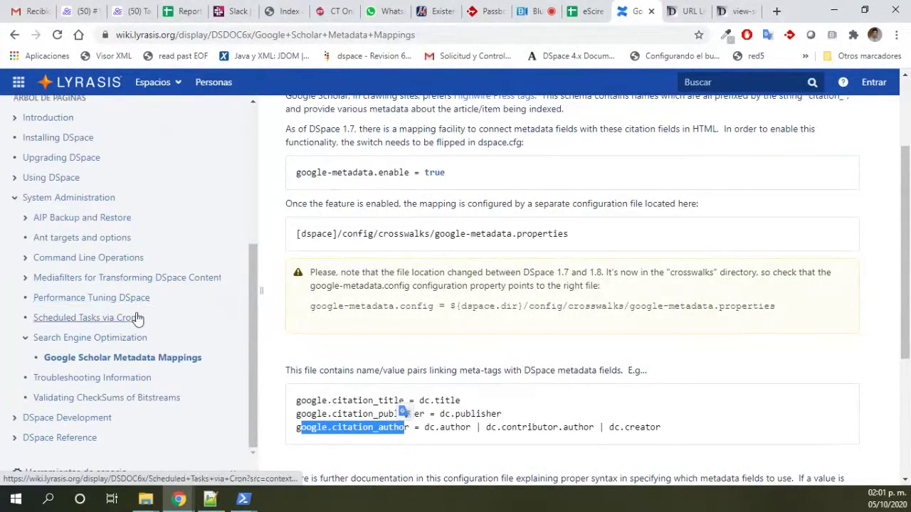
pyautogui.click(111, 321)
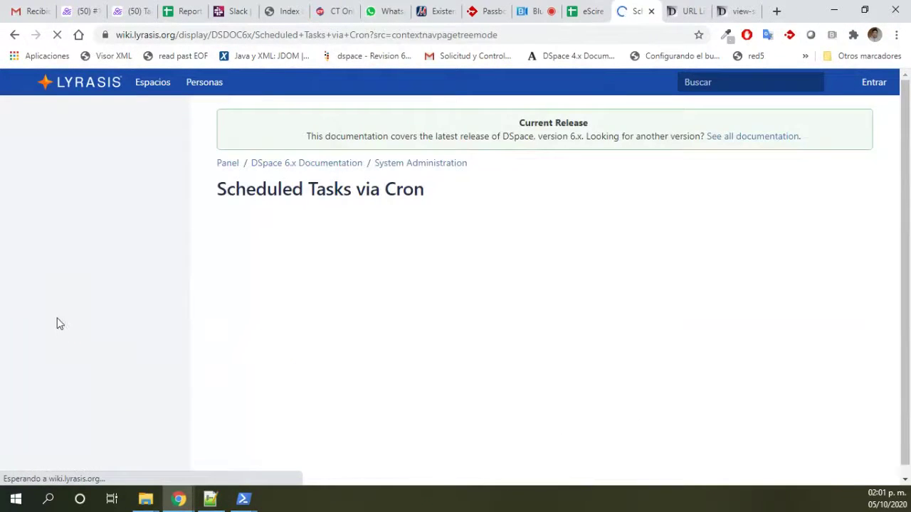
# Find the hourly tasks in the sample crontab and highlight the generate-sitemaps command.
pyautogui.scroll(-7, 508, 359)
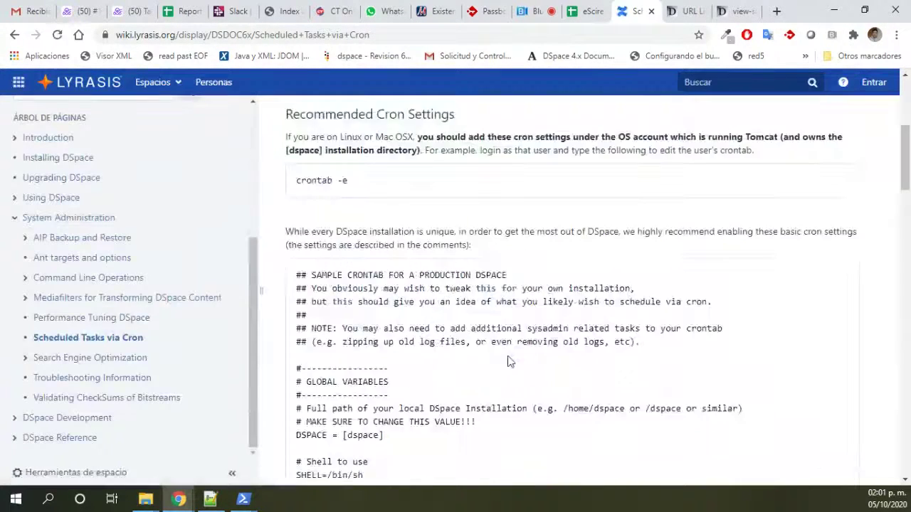
pyautogui.scroll(-3, 546, 285)
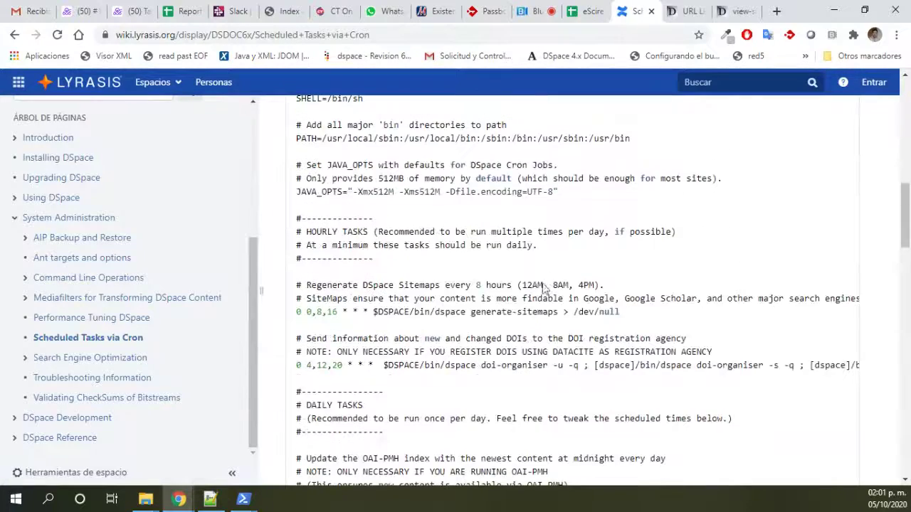
pyautogui.scroll(-2, 530, 349)
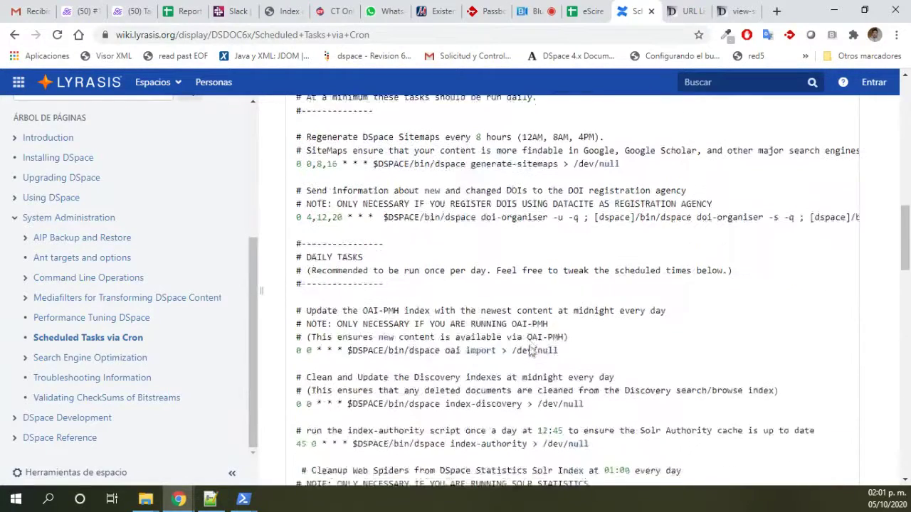
pyautogui.scroll(1, 530, 350)
pyautogui.moveTo(471, 224); pyautogui.dragTo(559, 225)
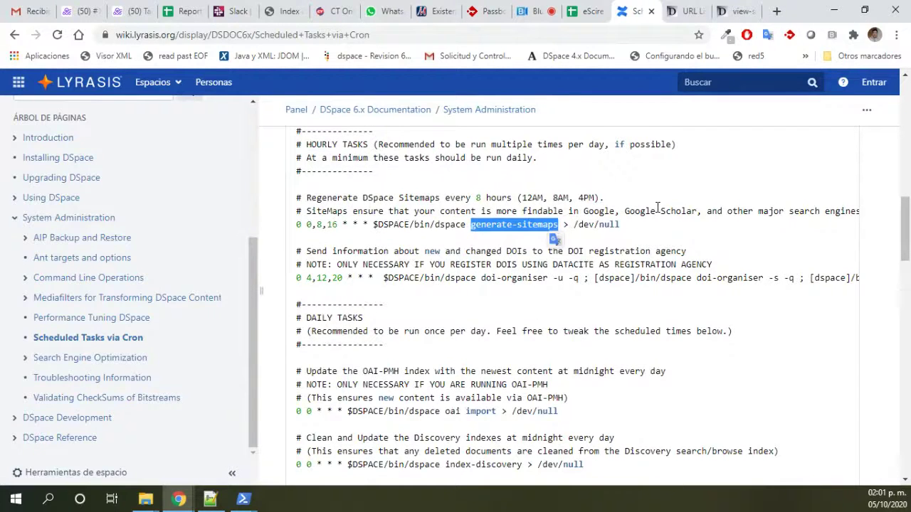
# Highlight the Google Scholar mention, the full sitemap command and its 0,8,16 hour schedule in the sample crontab.
pyautogui.moveTo(625, 208); pyautogui.dragTo(698, 210)
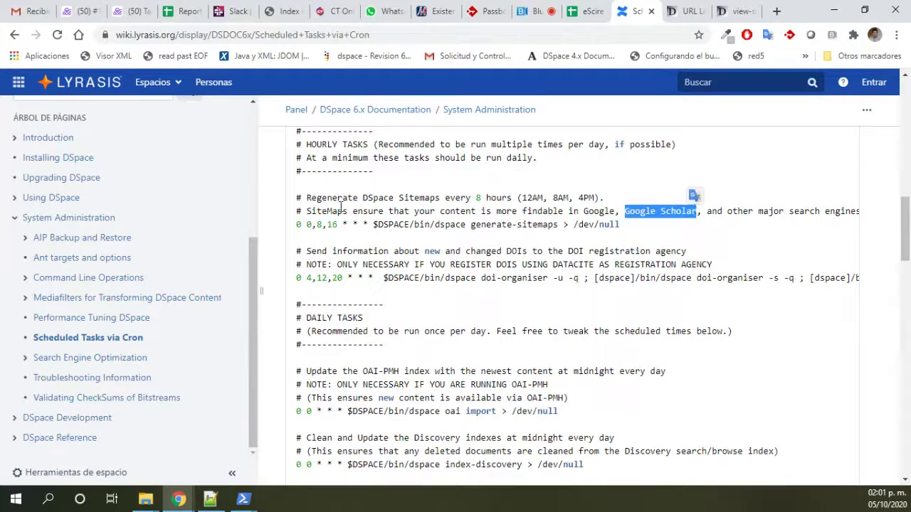
pyautogui.moveTo(297, 210); pyautogui.dragTo(626, 227)
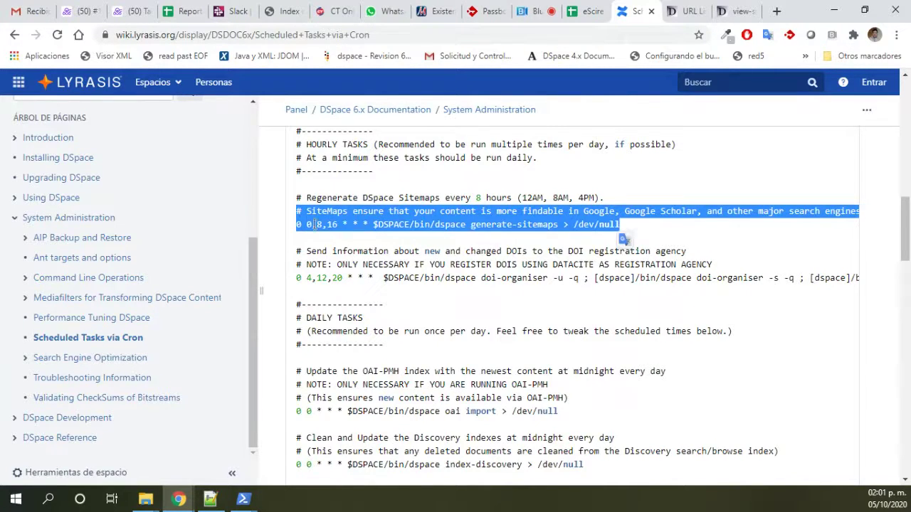
pyautogui.click(313, 225)
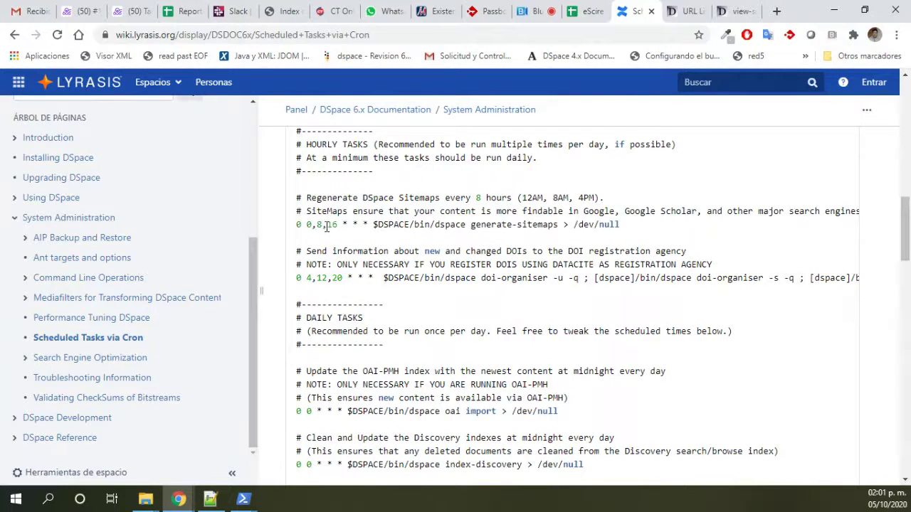
pyautogui.moveTo(383, 224); pyautogui.dragTo(621, 225)
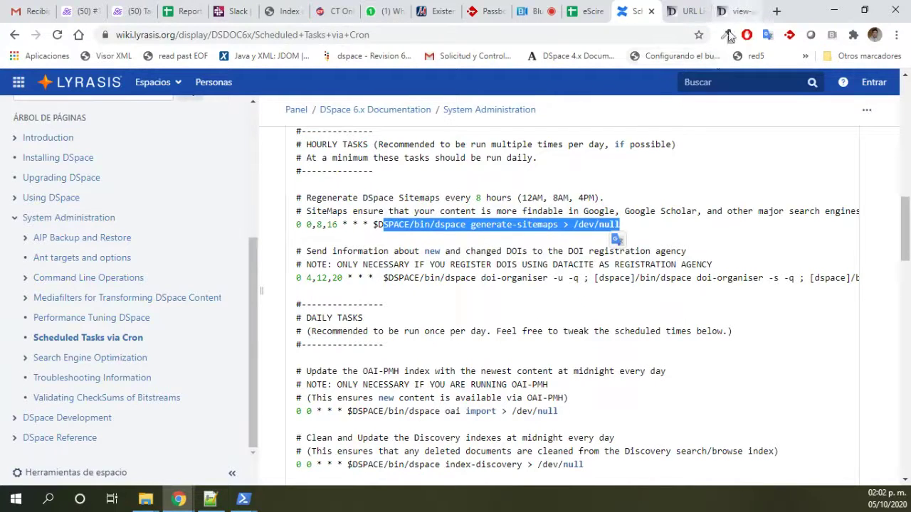
pyautogui.moveTo(306, 225); pyautogui.dragTo(336, 226)
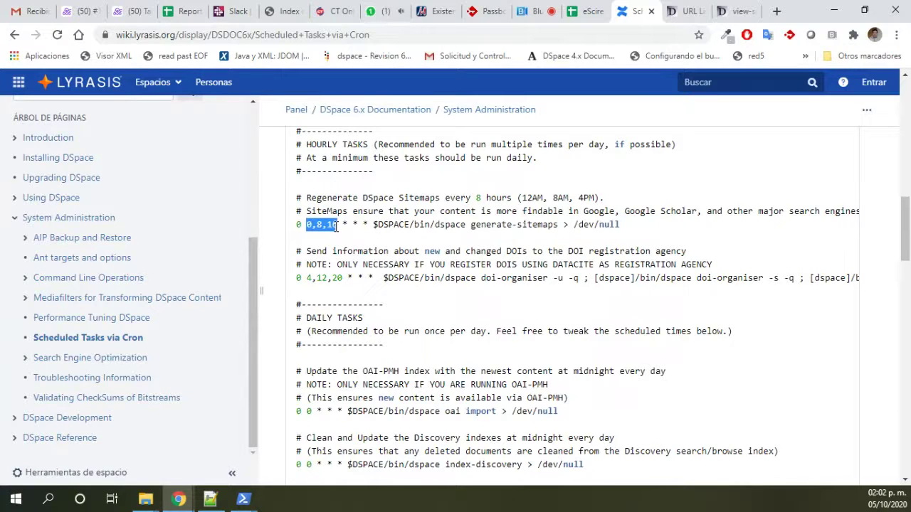
# Close the browser tabs with the DSpace demo item and its page source.
pyautogui.click(689, 9)
pyautogui.click(702, 11)
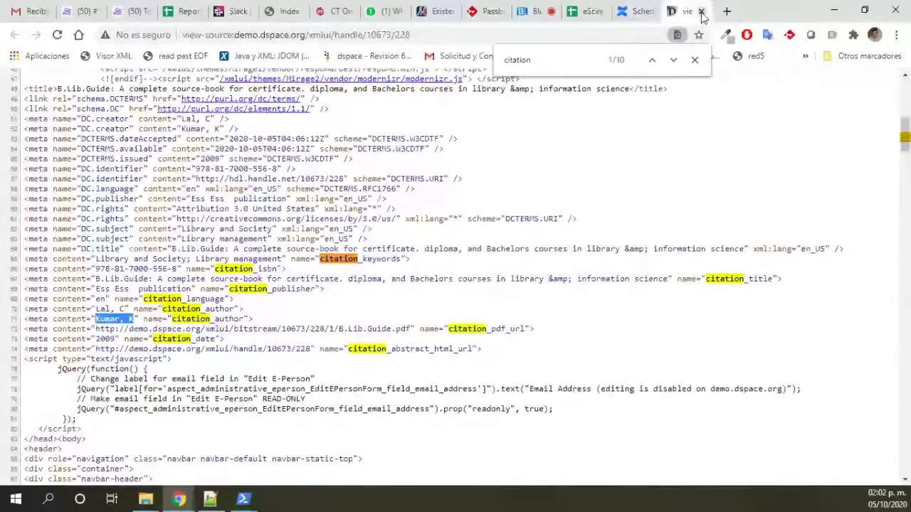
pyautogui.click(702, 12)
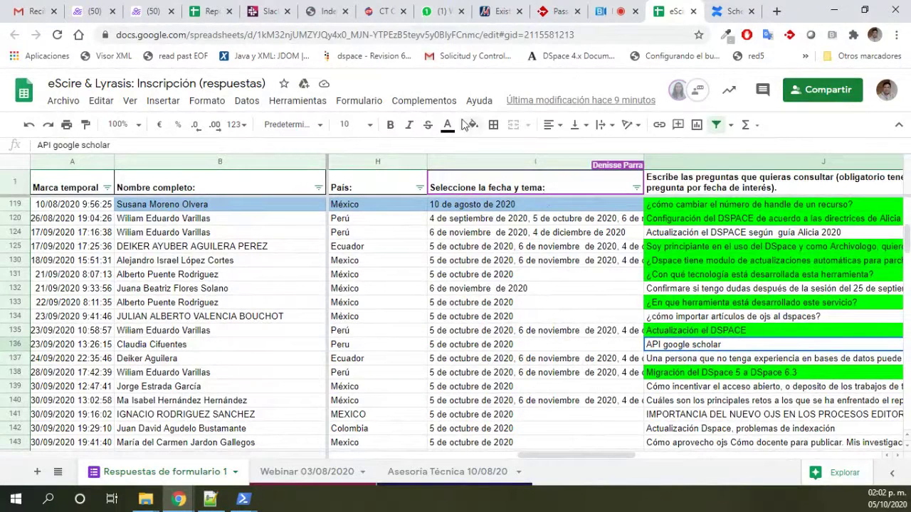
# Fill the API google scholar question cell in the registration spreadsheet with green.
pyautogui.click(472, 125)
pyautogui.click(535, 188)
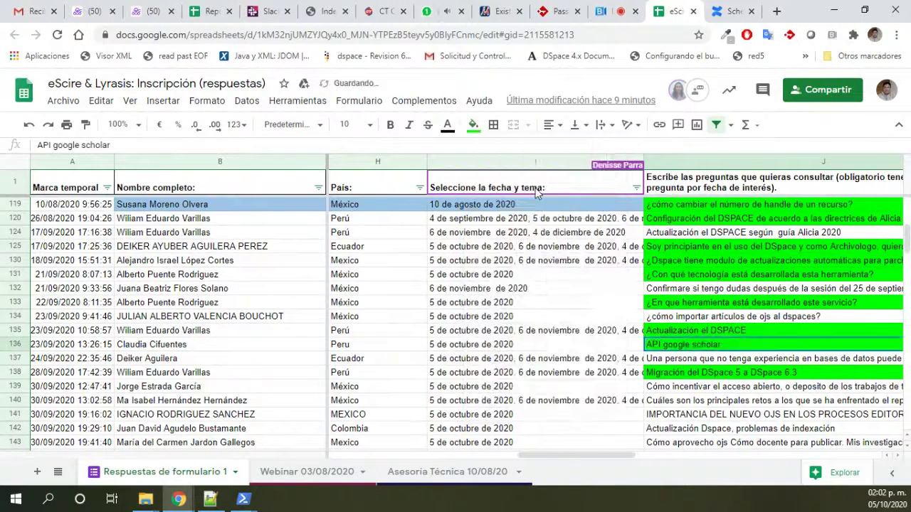
# Select the next question, about managing a repository without database experience, and switch back to the Scheduled Tasks via Cron page.
pyautogui.click(707, 363)
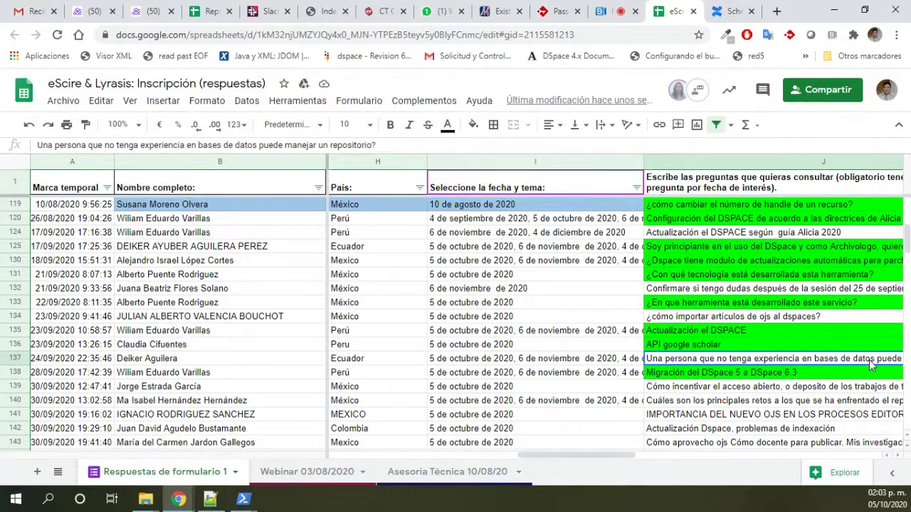
pyautogui.click(717, 11)
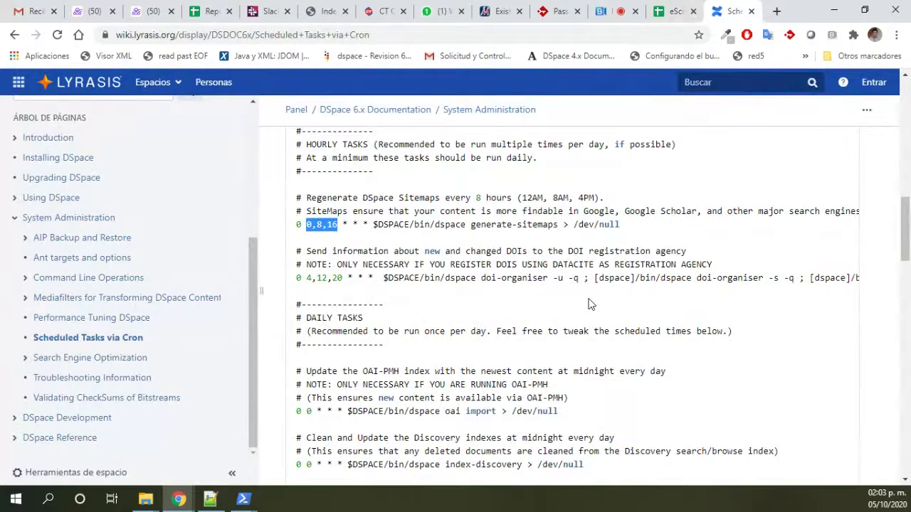
# Check the BlueJeans meeting and the selected database experience question, and return to the Scheduled Tasks via Cron page.
pyautogui.scroll(10, 588, 304)
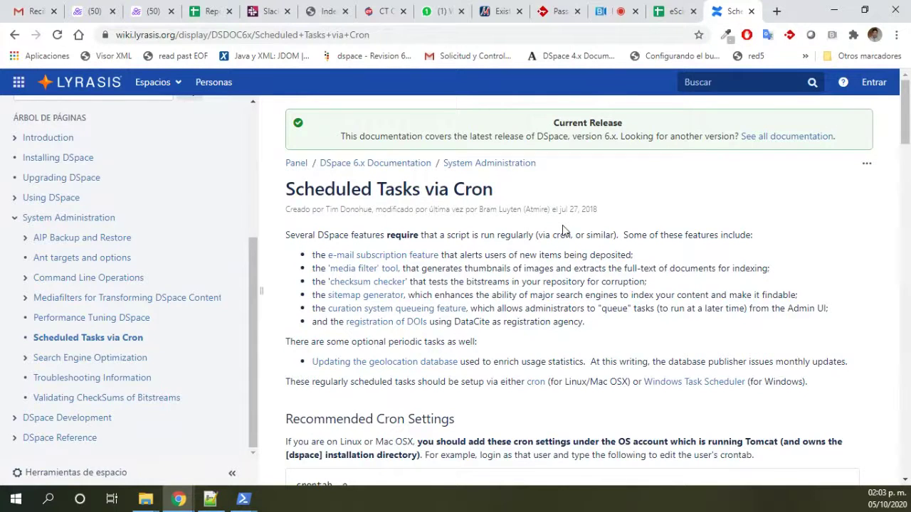
pyautogui.click(612, 10)
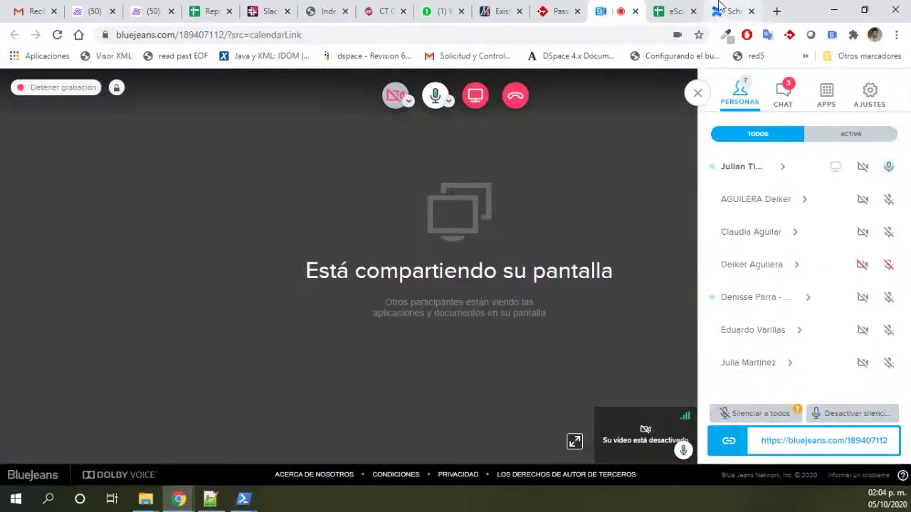
pyautogui.click(688, 7)
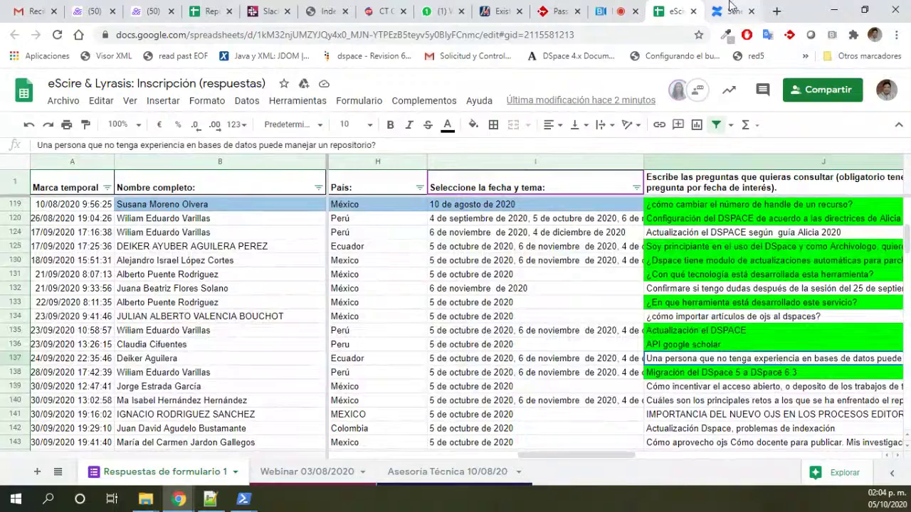
pyautogui.click(728, 8)
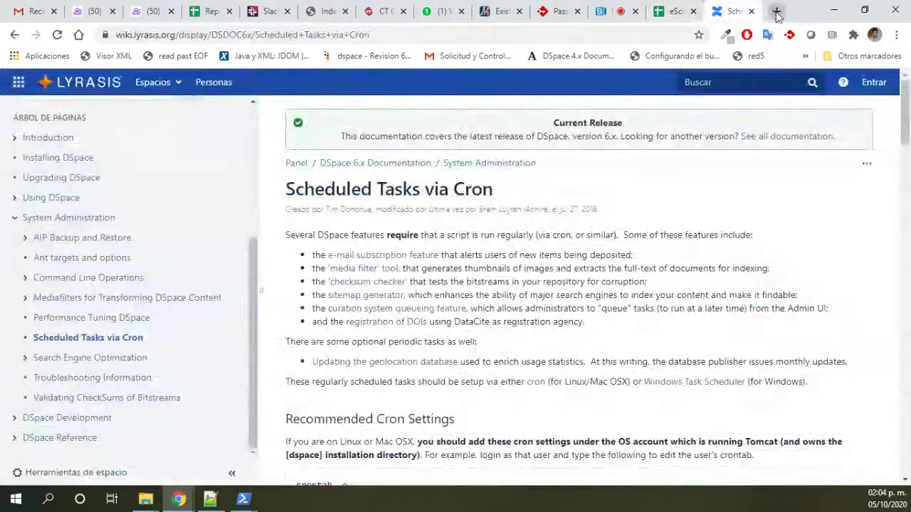
# Open the DSpace demo repository at demo.dspace.org/xmlui/ in a new browser tab.
pyautogui.click(776, 11)
pyautogui.click(661, 35)
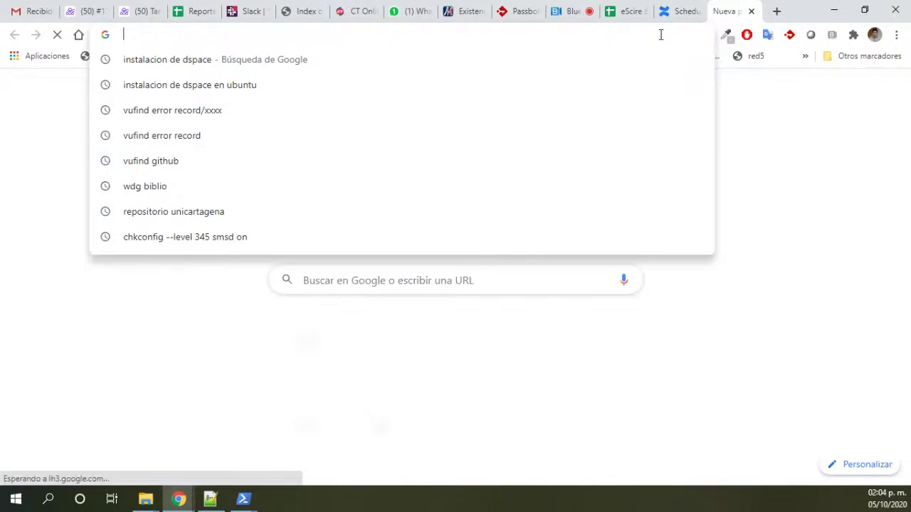
pyautogui.write('demo')
pyautogui.press('Right')
pyautogui.press('Return')
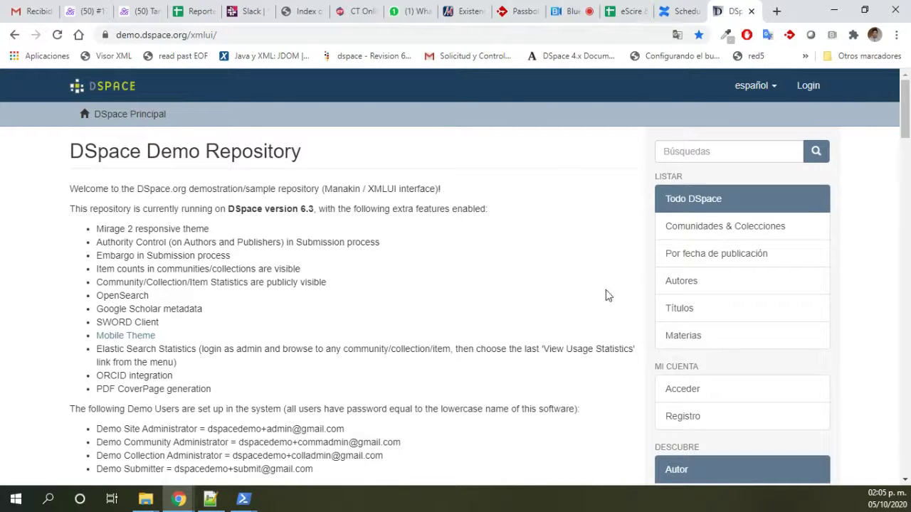
# Review the demo repository's home page, highlighting xmlui in the address and the SWORD Client entry among the enabled features.
pyautogui.scroll(-12, 575, 295)
pyautogui.scroll(10, 575, 295)
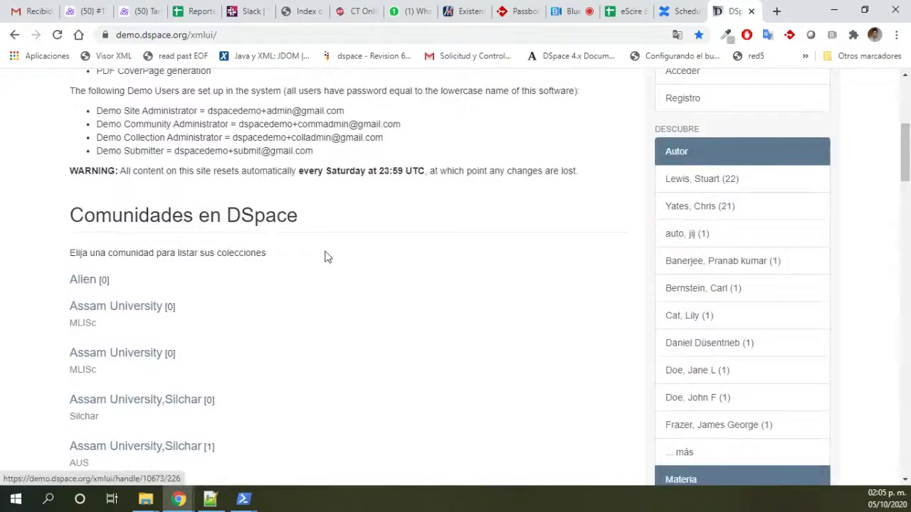
pyautogui.scroll(2, 326, 257)
pyautogui.scroll(3, 642, 290)
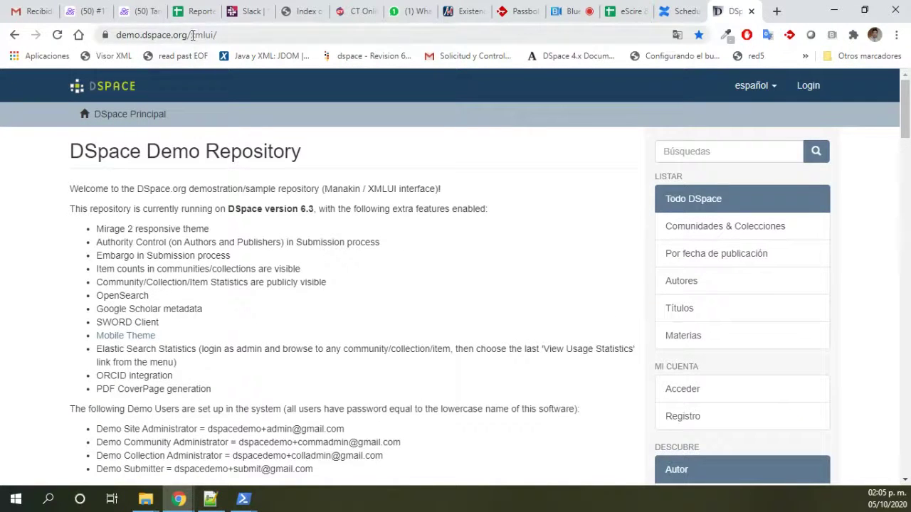
pyautogui.moveTo(190, 34); pyautogui.dragTo(216, 34)
pyautogui.click(508, 223)
pyautogui.scroll(-3, 507, 223)
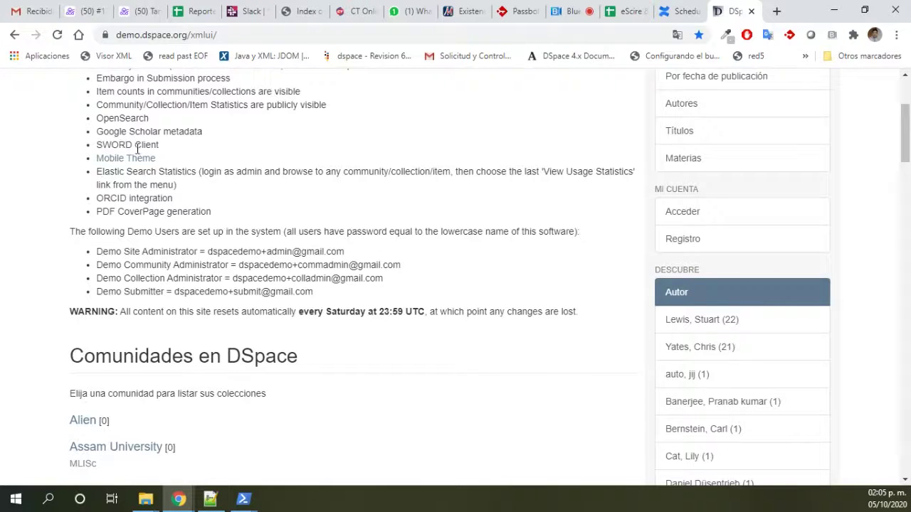
pyautogui.moveTo(104, 147); pyautogui.dragTo(198, 148)
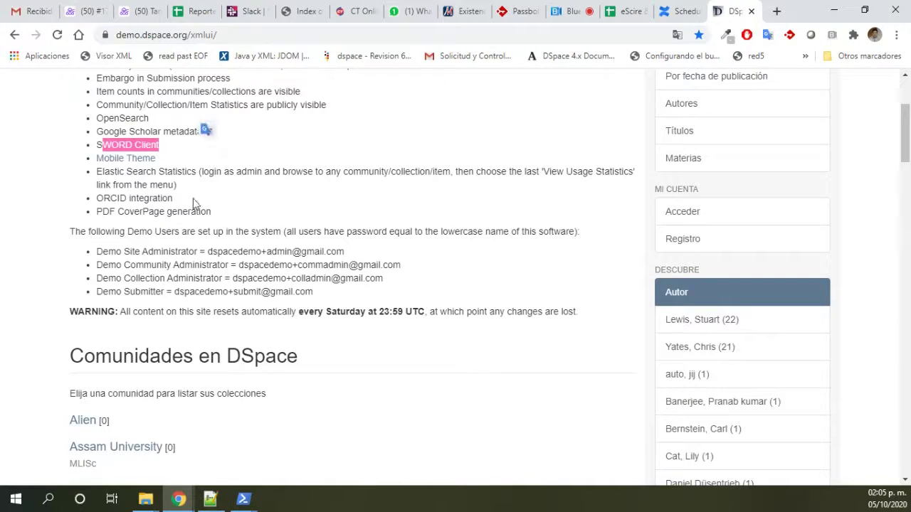
pyautogui.scroll(1, 193, 200)
# Examine the demo repository's recently added items, highlighting an author's initials in one entry, and return to the page start.
pyautogui.scroll(-20, 193, 204)
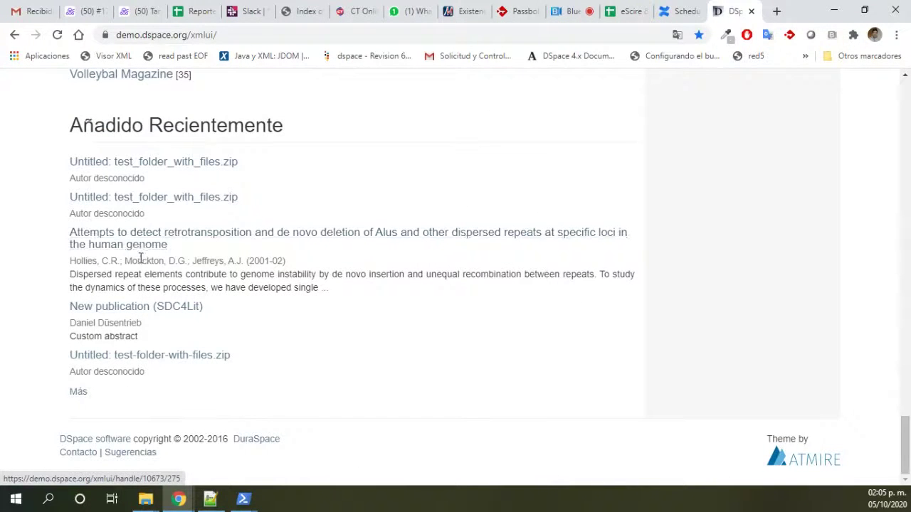
pyautogui.moveTo(102, 261); pyautogui.dragTo(118, 261)
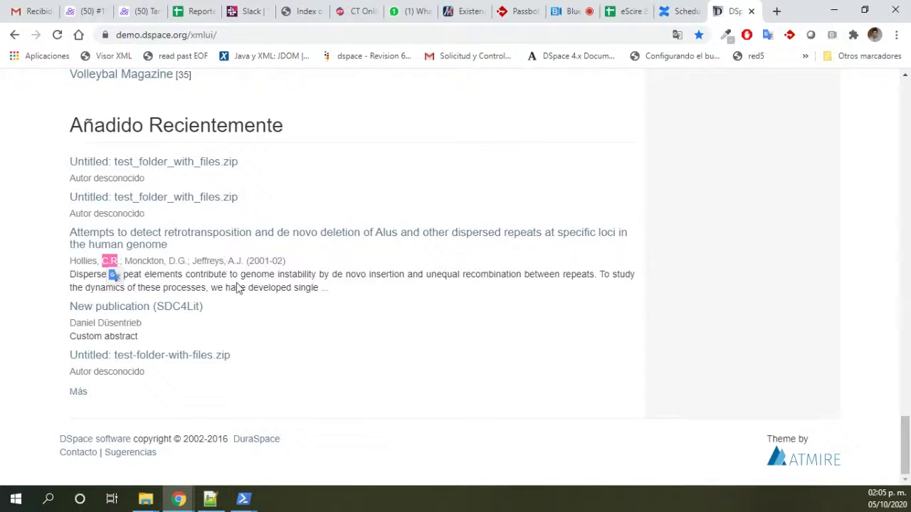
pyautogui.click(118, 261)
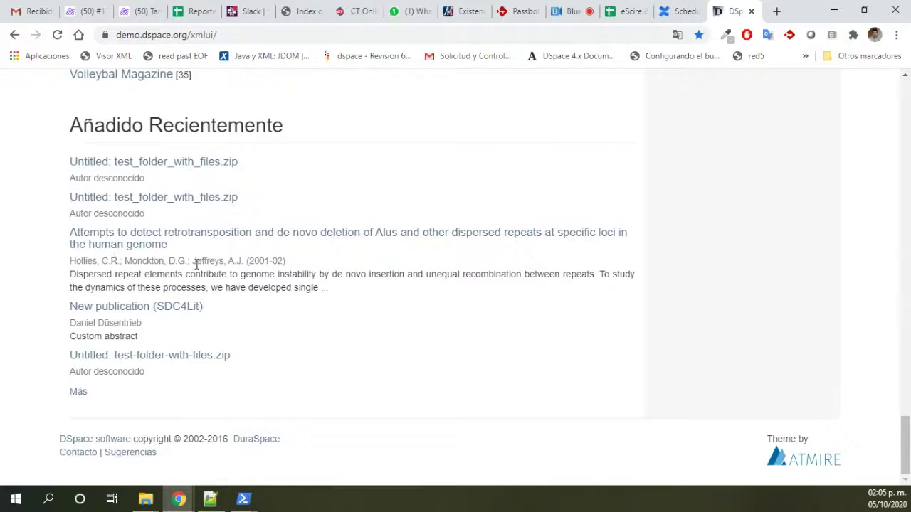
pyautogui.scroll(15, 401, 260)
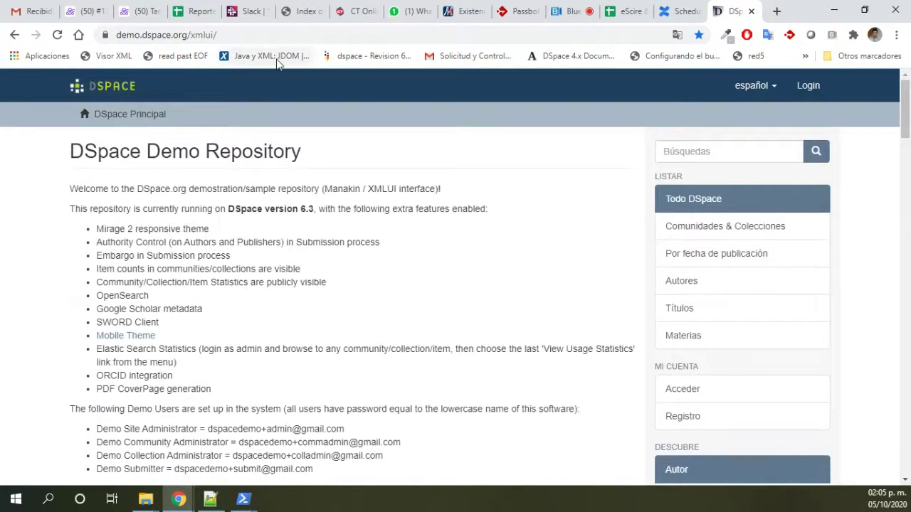
pyautogui.scroll(-1, 421, 347)
pyautogui.scroll(1, 422, 349)
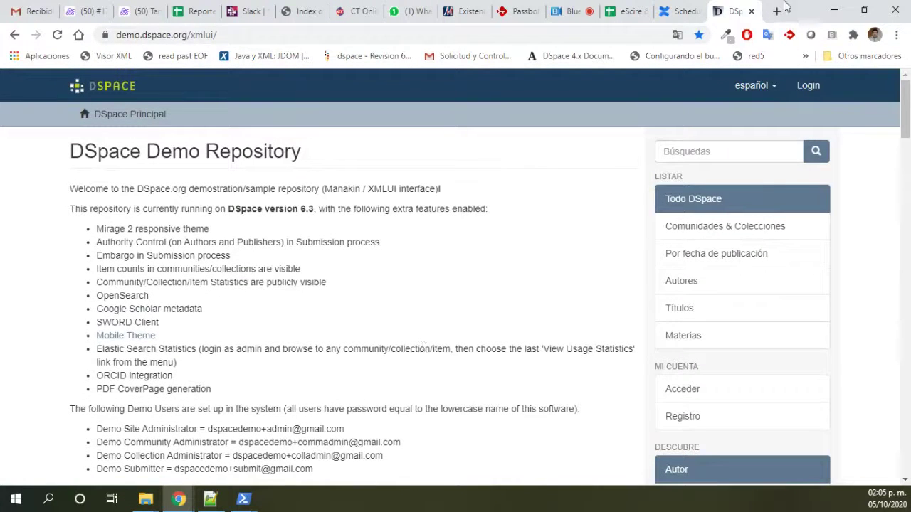
# Return to the Scheduled Tasks via Cron page and highlight the $DSPACE/bin/dspace path in the sitemap regeneration line.
pyautogui.click(684, 7)
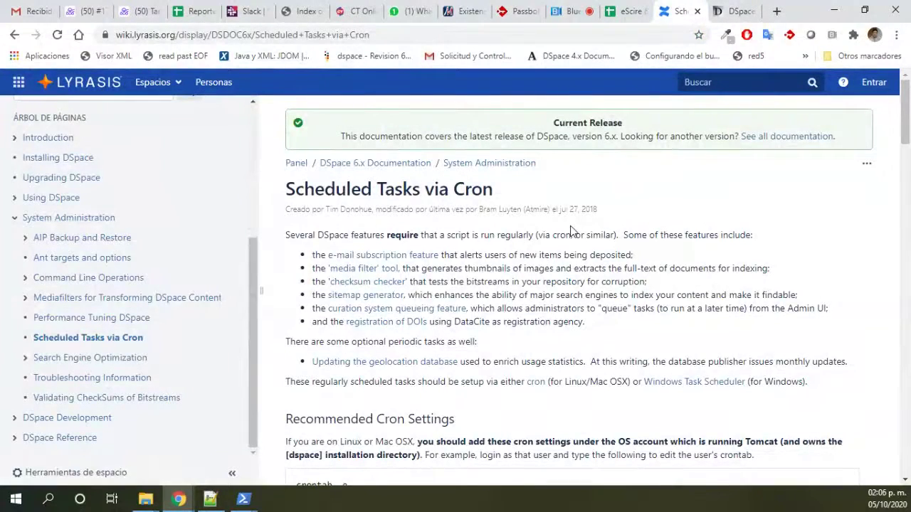
pyautogui.scroll(-3, 569, 232)
pyautogui.scroll(3, 569, 231)
pyautogui.scroll(-5, 465, 291)
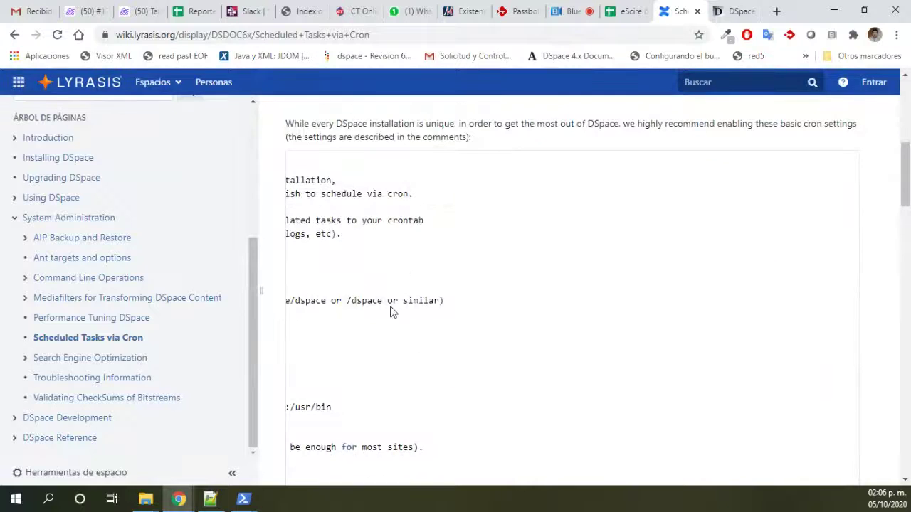
pyautogui.scroll(-3, 390, 311)
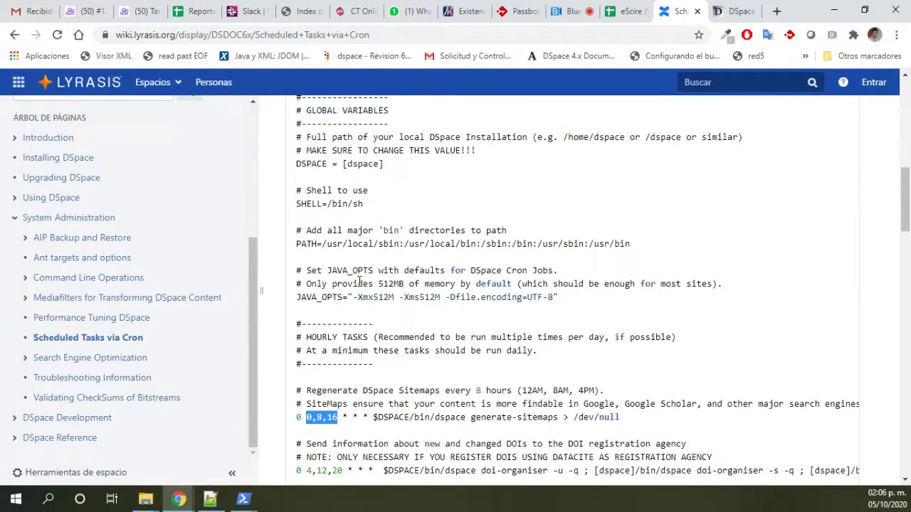
pyautogui.moveTo(353, 417); pyautogui.dragTo(468, 429)
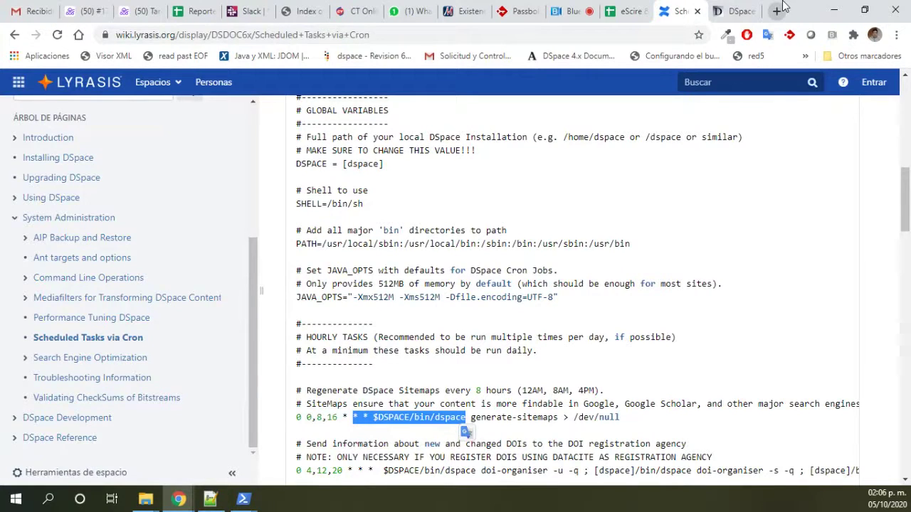
# Examine the daily and weekly tasks in the sample crontab after a brief look at the demo repository.
pyautogui.click(736, 11)
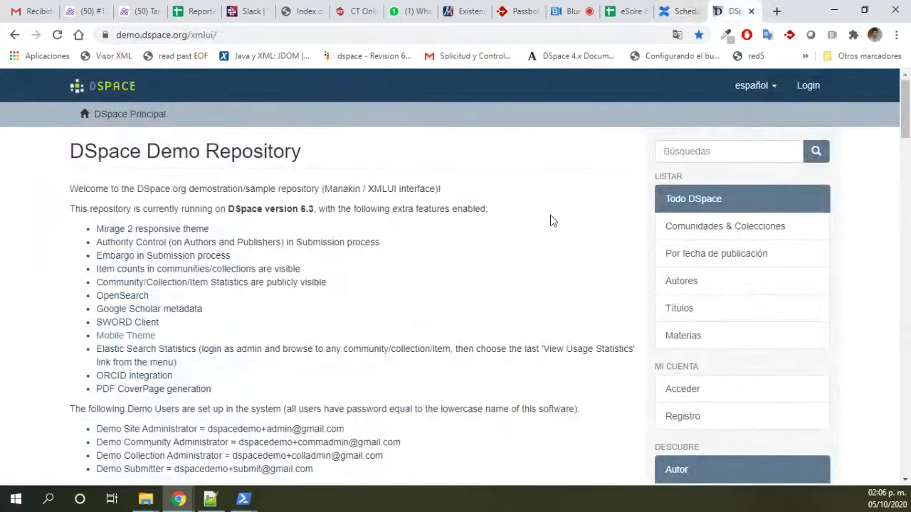
pyautogui.click(683, 10)
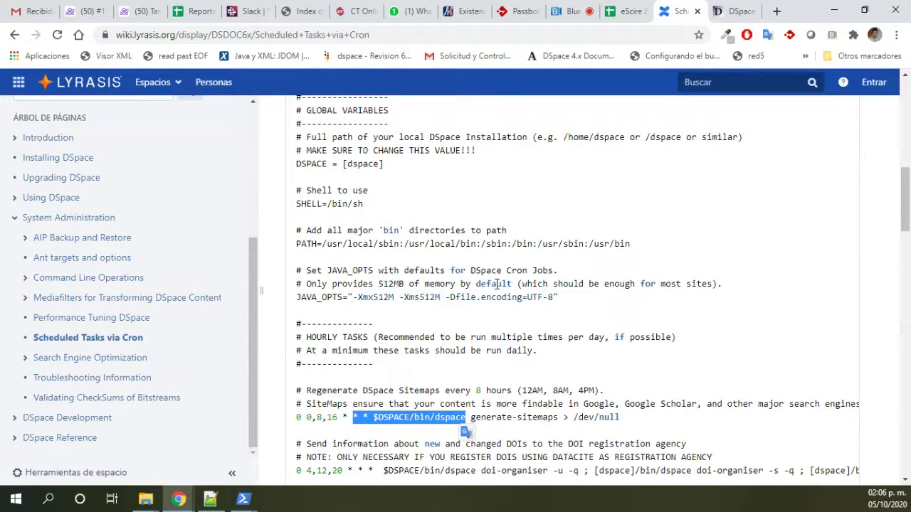
pyautogui.scroll(-8, 497, 284)
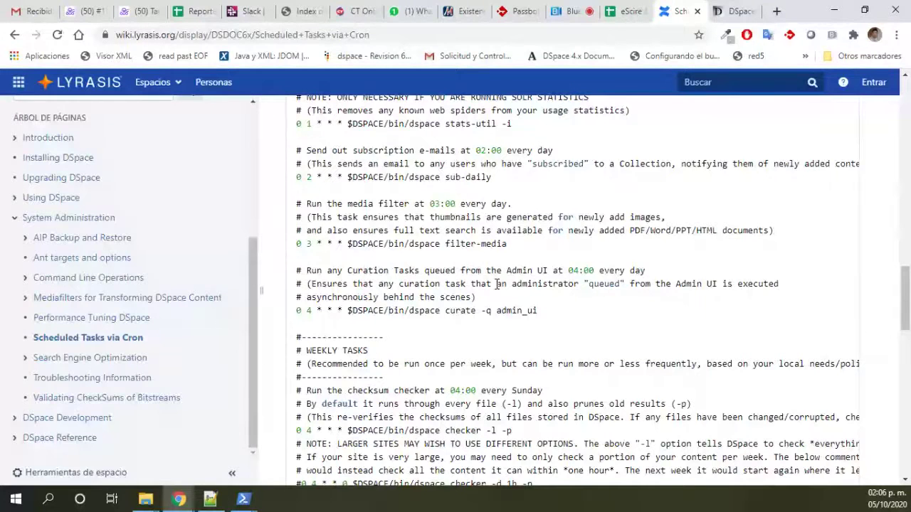
pyautogui.scroll(15, 496, 284)
# Look through the demo repository's community list down to its recently added items and back up.
pyautogui.click(740, 11)
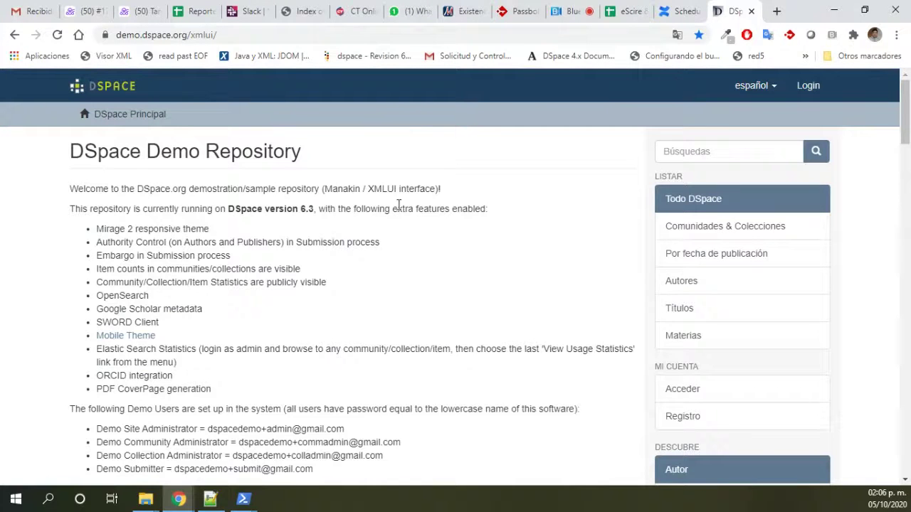
pyautogui.scroll(-20, 455, 283)
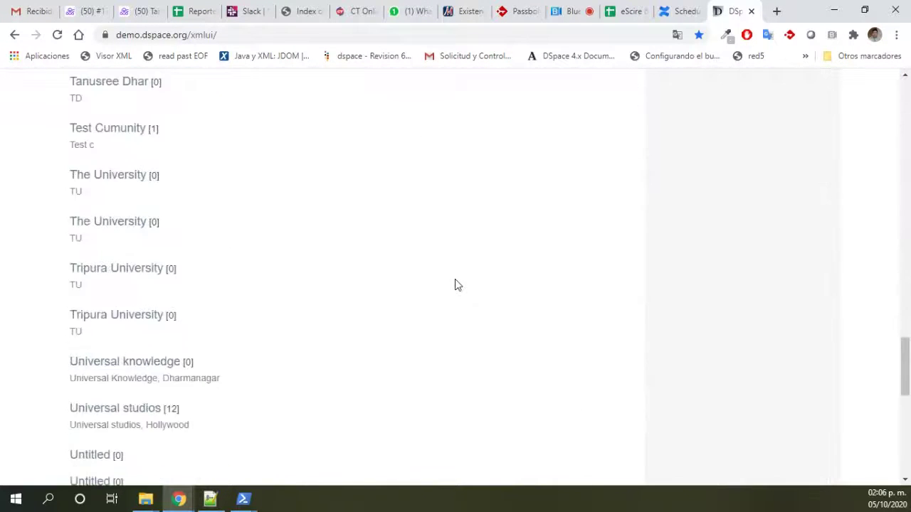
pyautogui.scroll(-10, 455, 285)
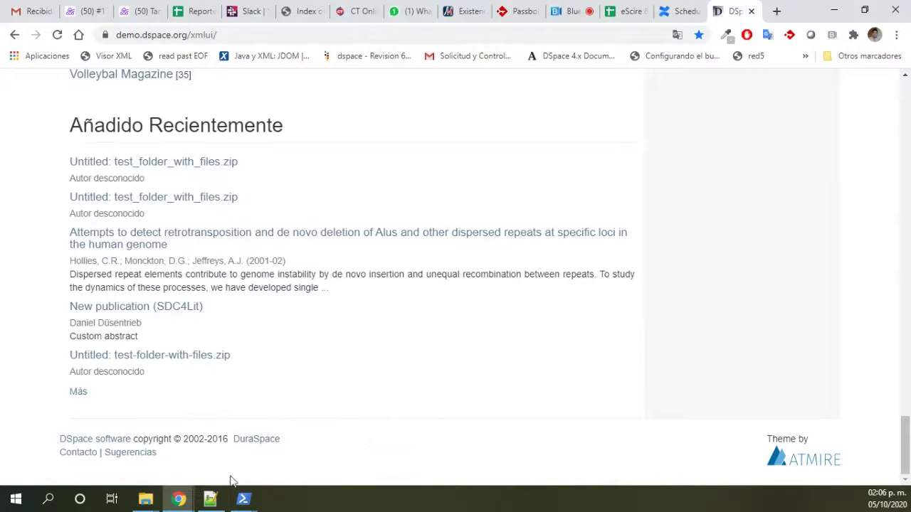
pyautogui.scroll(20, 480, 369)
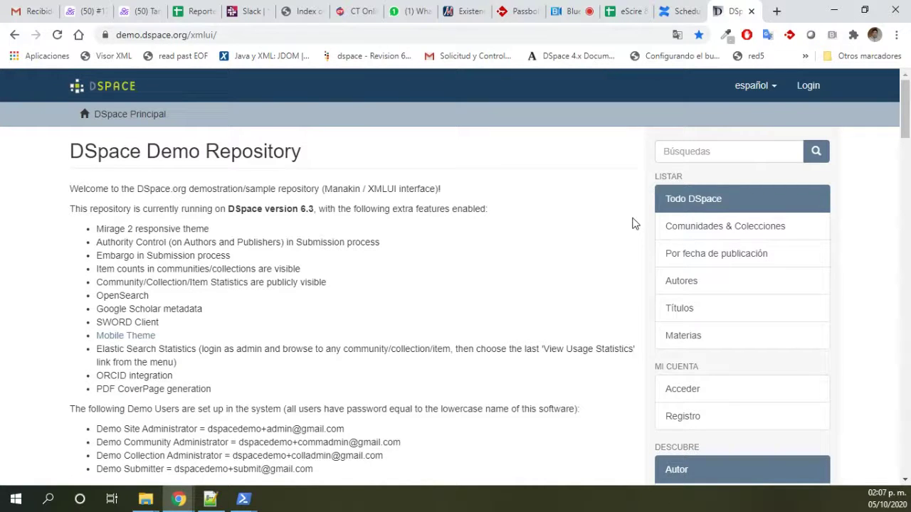
# Read through the Scheduled Tasks via Cron page down to the reader comments about Solr optimization.
pyautogui.click(668, 17)
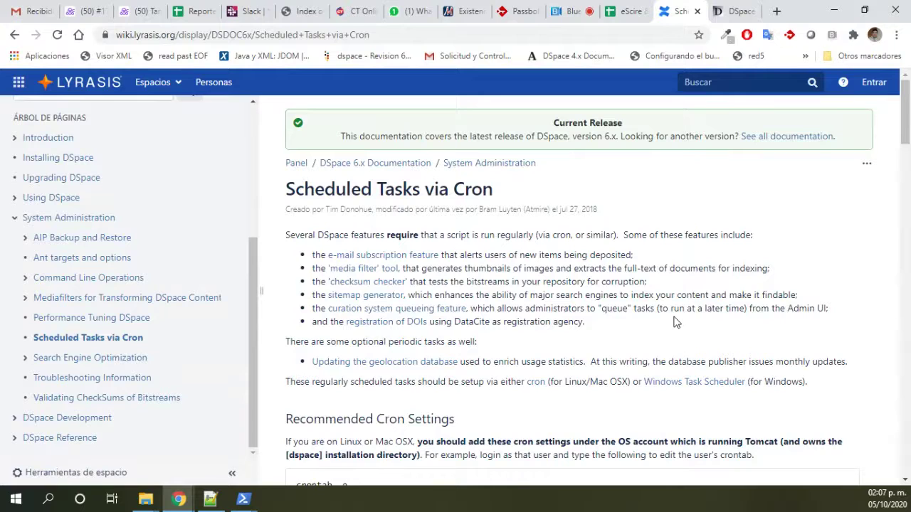
pyautogui.scroll(-20, 676, 322)
pyautogui.scroll(4, 676, 322)
pyautogui.scroll(-4, 675, 322)
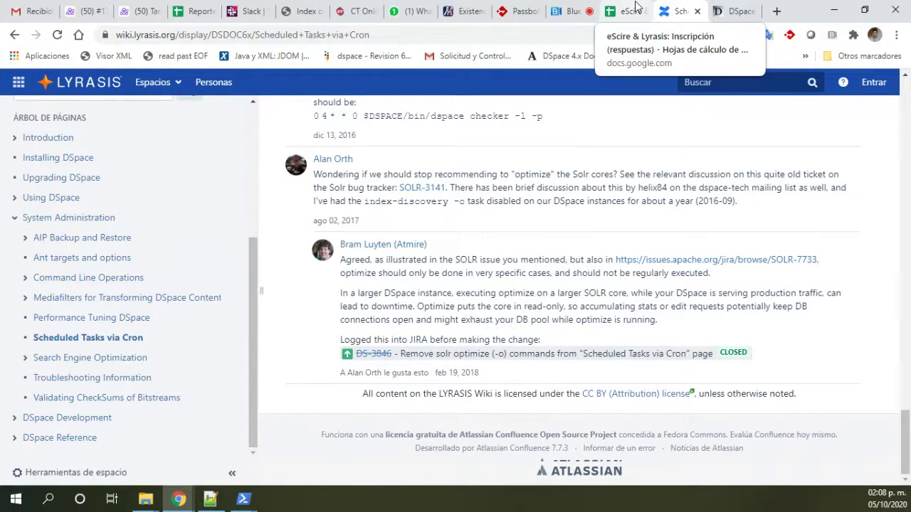
# Load the BUAP institutional repository at repositorioinstitucional.buap.mx in the DSpace demo tab.
pyautogui.click(736, 11)
pyautogui.click(617, 32)
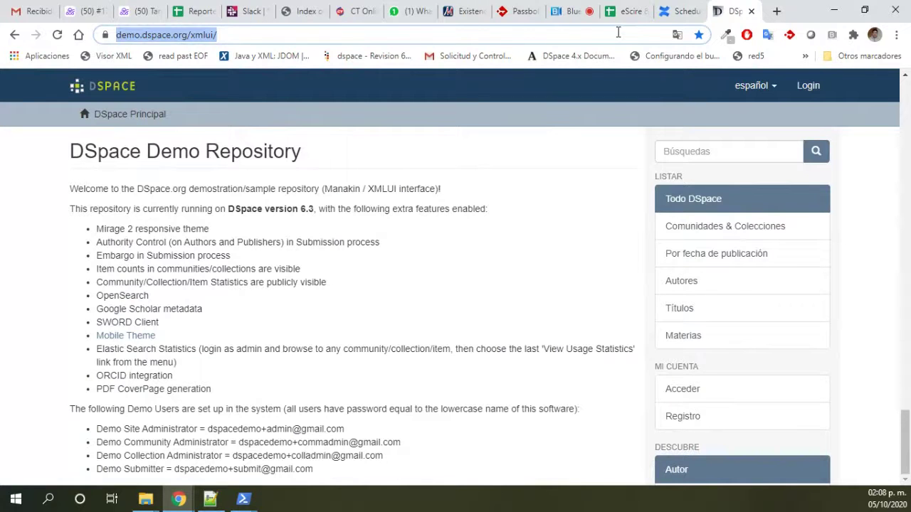
pyautogui.write('repositorio')
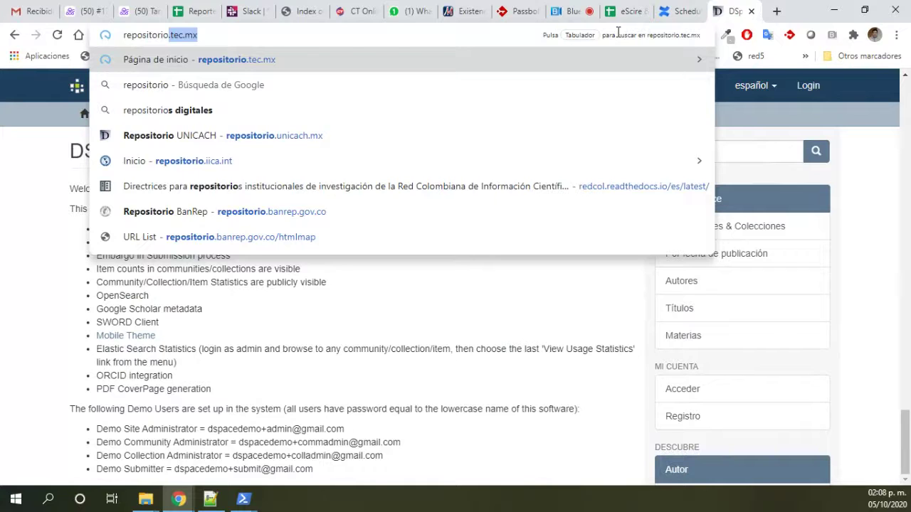
pyautogui.press('Delete')
pyautogui.write('ins')
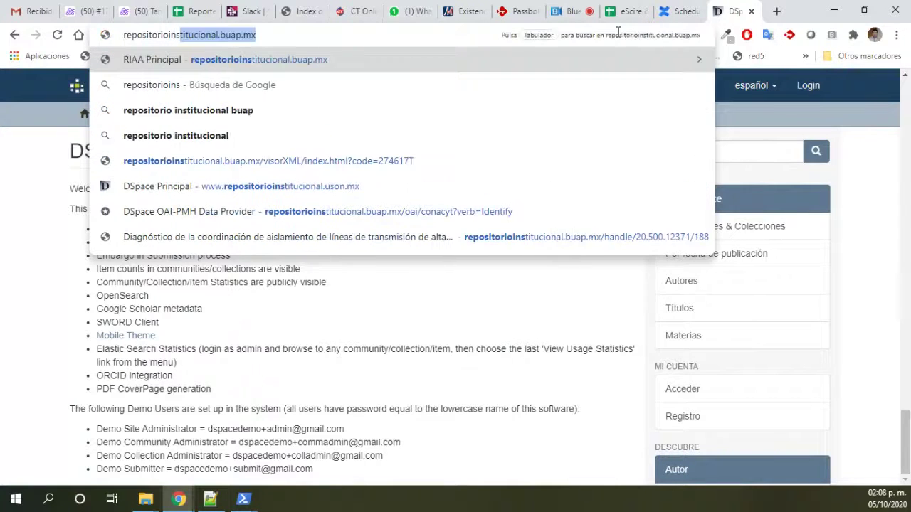
pyautogui.press('Return')
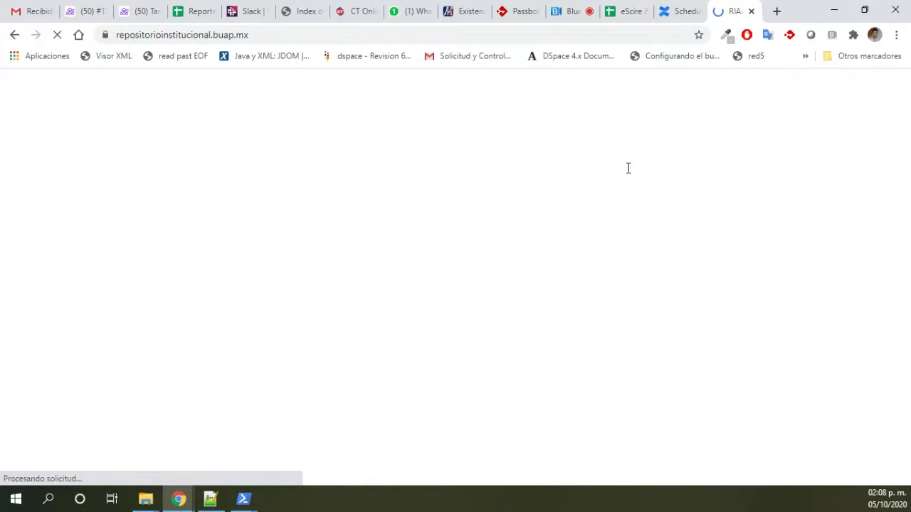
# Look over the BUAP repository's home page, including its search bar, communities and browse options.
pyautogui.scroll(-3, 560, 271)
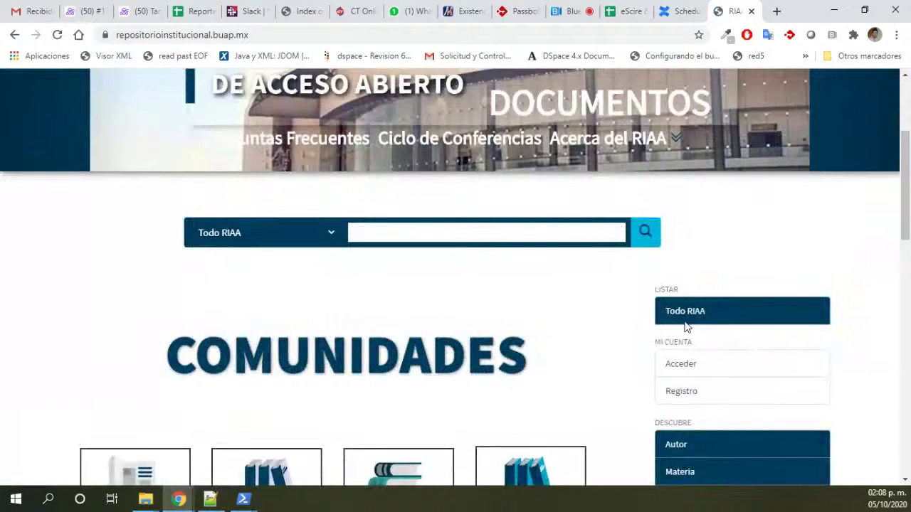
pyautogui.scroll(2, 686, 325)
pyautogui.scroll(-3, 560, 339)
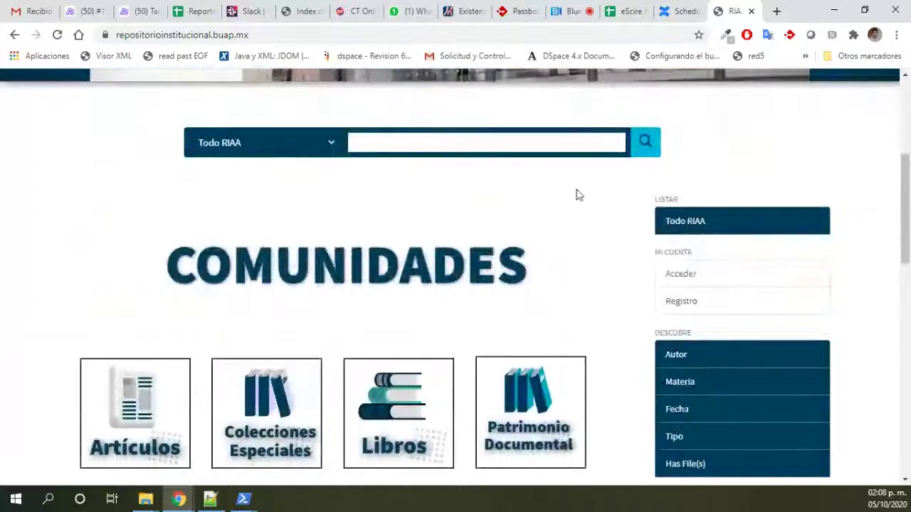
pyautogui.scroll(2, 575, 195)
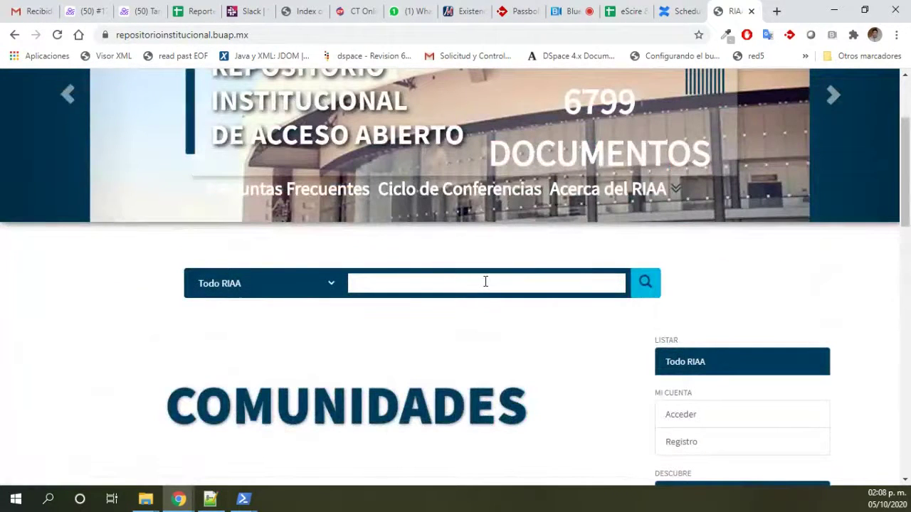
# Open the Tesis community from the BUAP repository's home page and look over its collections and recent submissions.
pyautogui.scroll(-4, 485, 282)
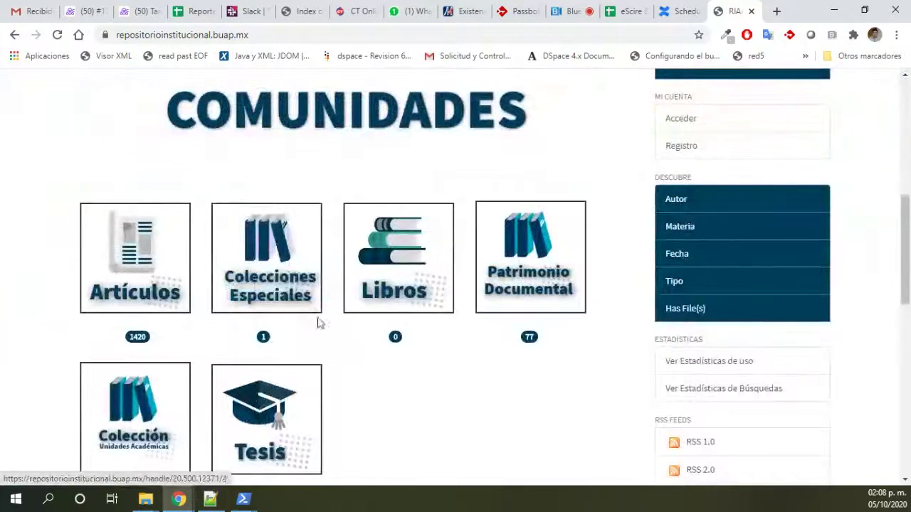
pyautogui.scroll(-2, 237, 392)
pyautogui.click(257, 350)
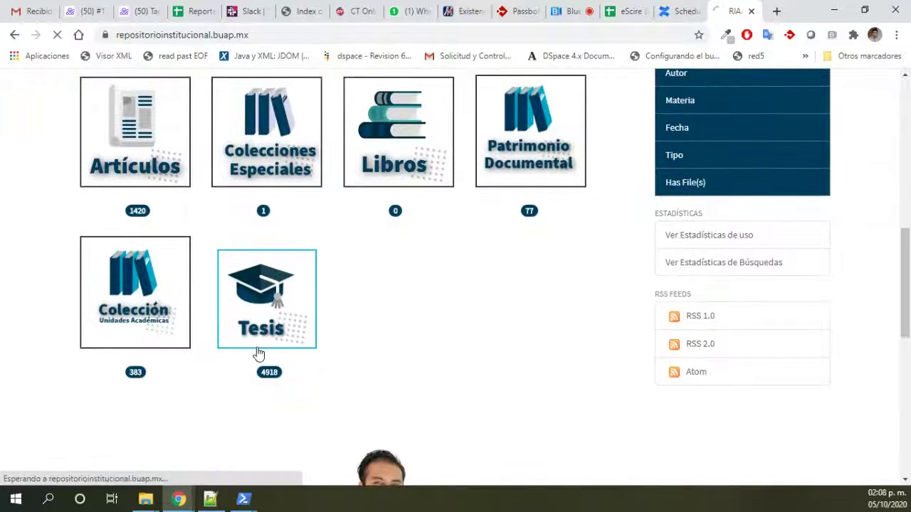
pyautogui.scroll(-5, 579, 249)
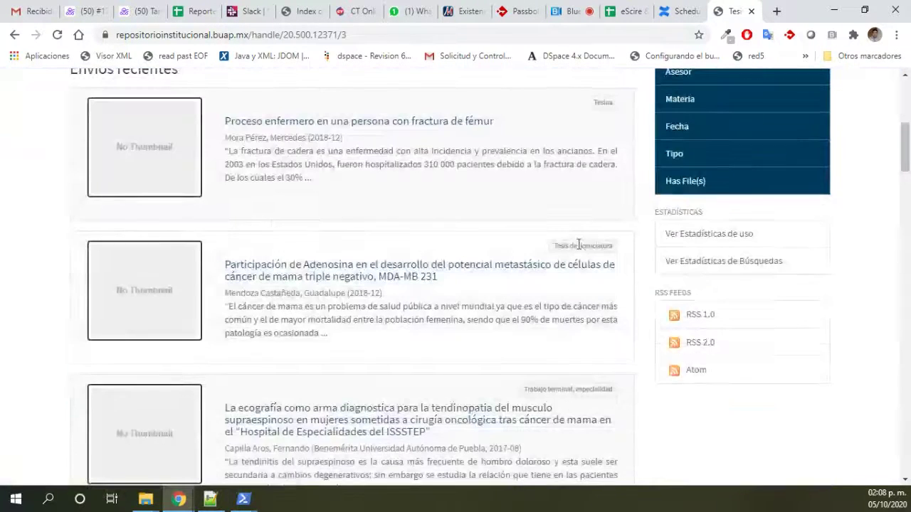
pyautogui.scroll(2, 321, 324)
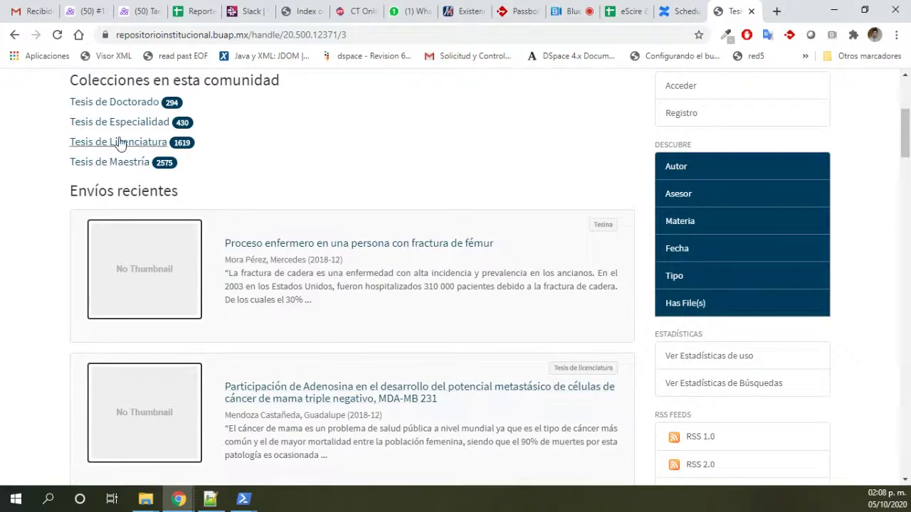
# Open the Tesis de Doctorado collection and view the record of the thesis on "Presunción de inocencia".
pyautogui.click(113, 108)
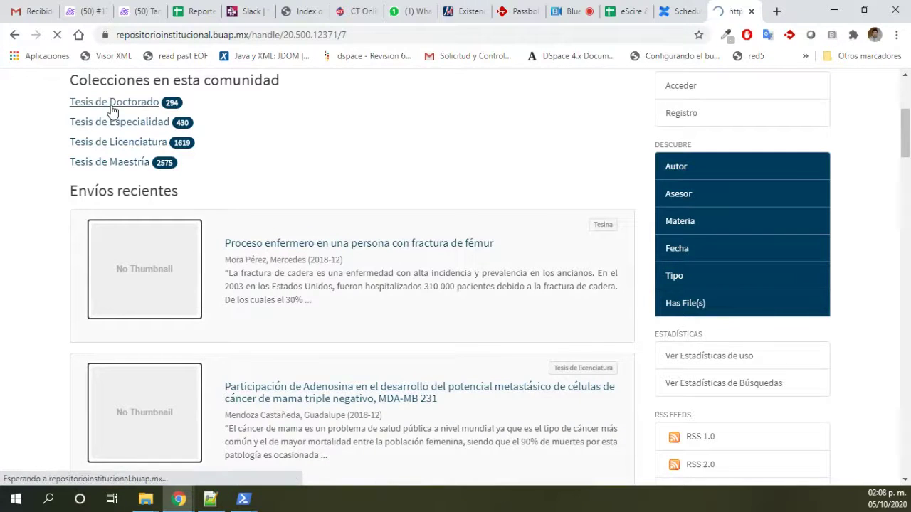
pyautogui.scroll(-20, 377, 360)
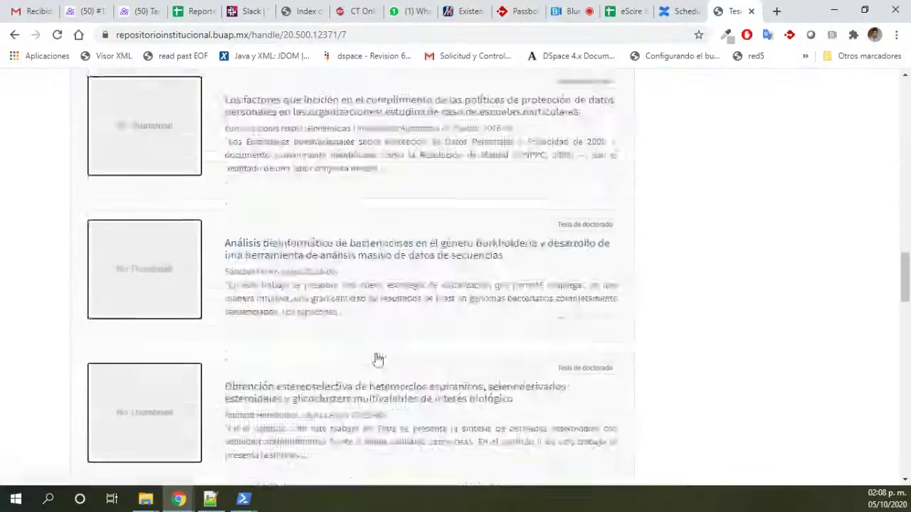
pyautogui.click(385, 272)
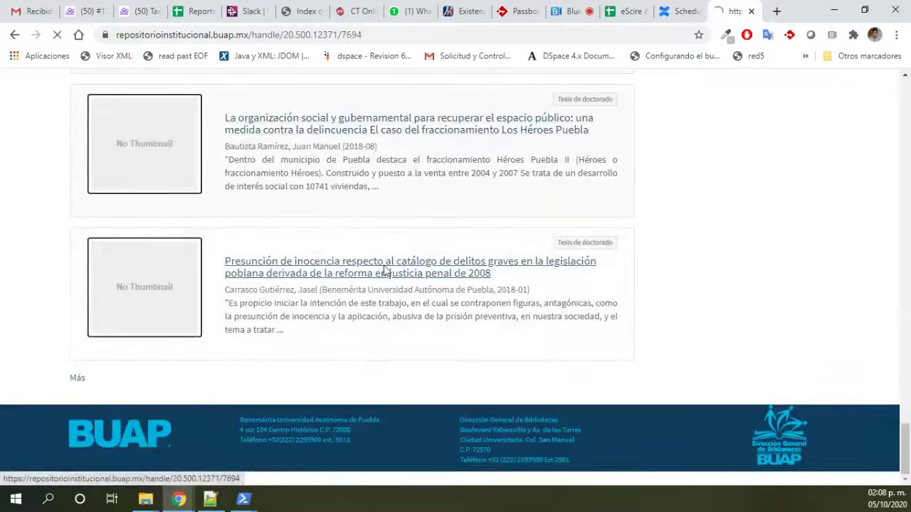
pyautogui.scroll(-2, 383, 272)
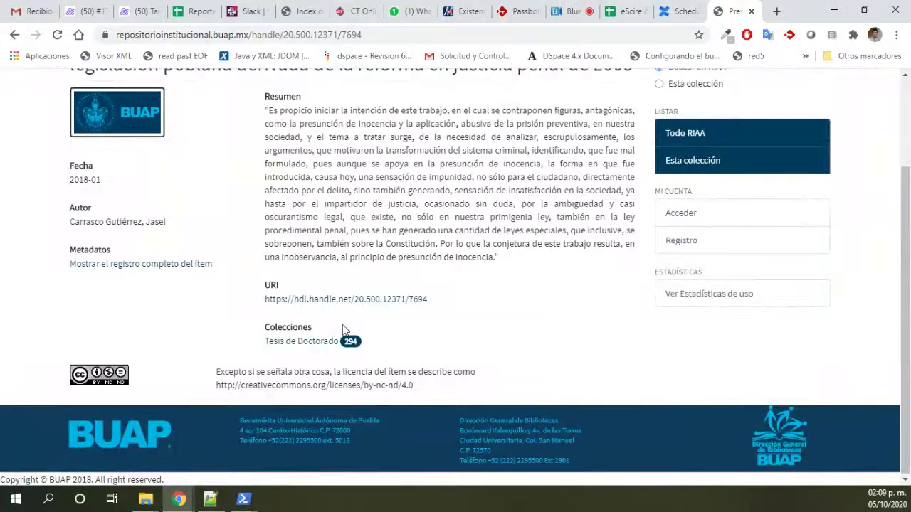
# Return to the Tesis de Doctorado collection and browse its full recent submissions through to the third page.
pyautogui.click(14, 34)
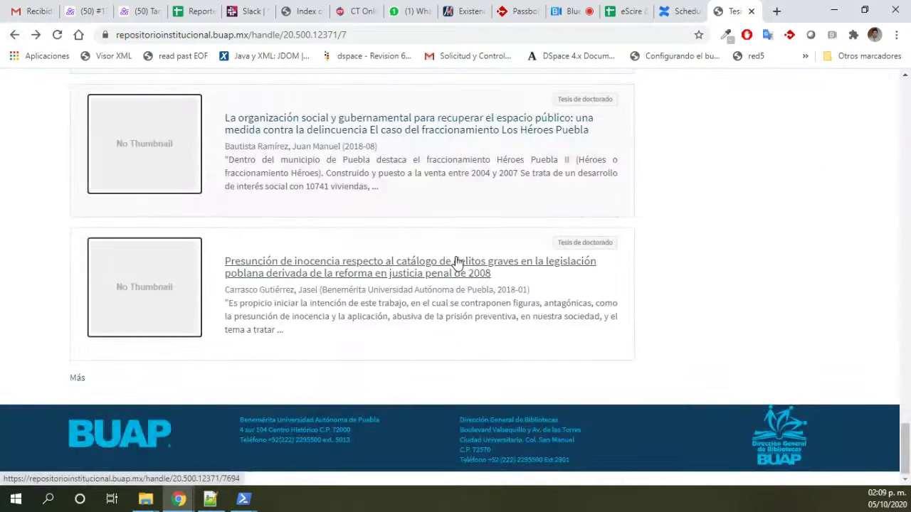
pyautogui.click(78, 380)
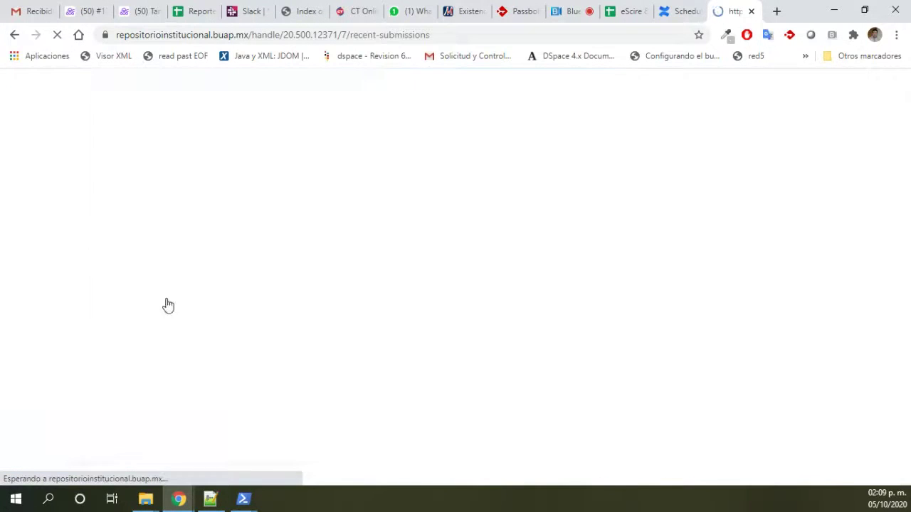
pyautogui.scroll(-5, 487, 299)
pyautogui.scroll(-10, 486, 299)
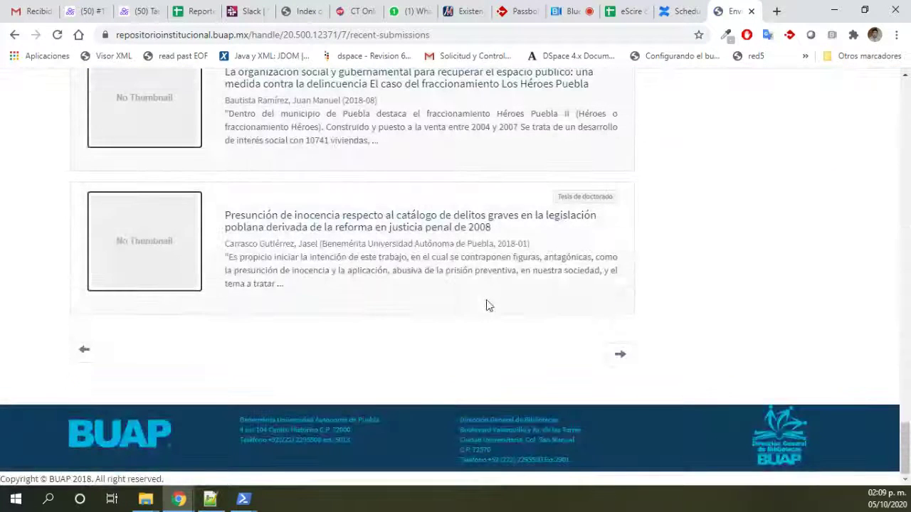
pyautogui.click(621, 364)
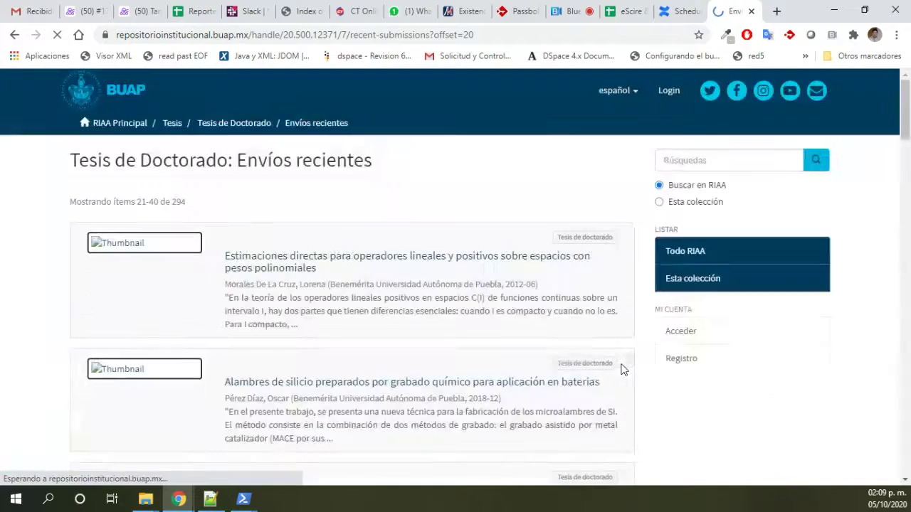
pyautogui.scroll(-5, 623, 370)
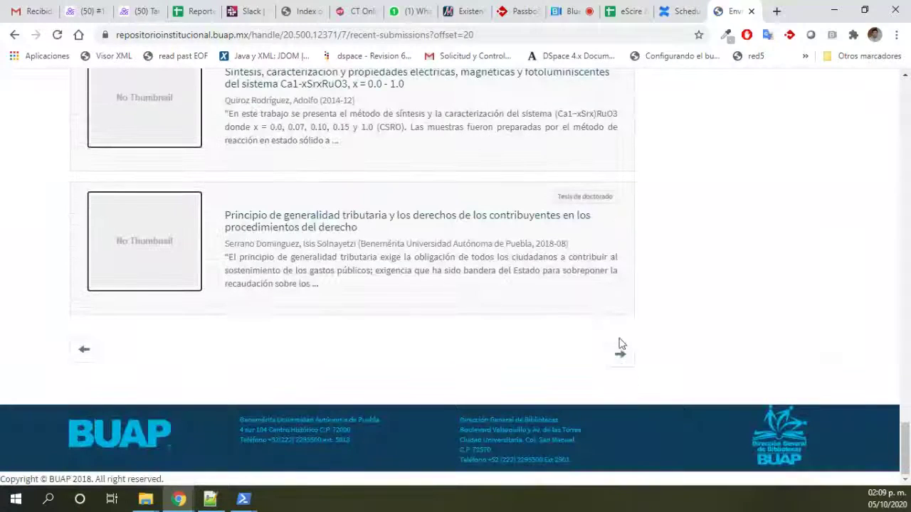
pyautogui.click(620, 356)
pyautogui.scroll(-10, 621, 360)
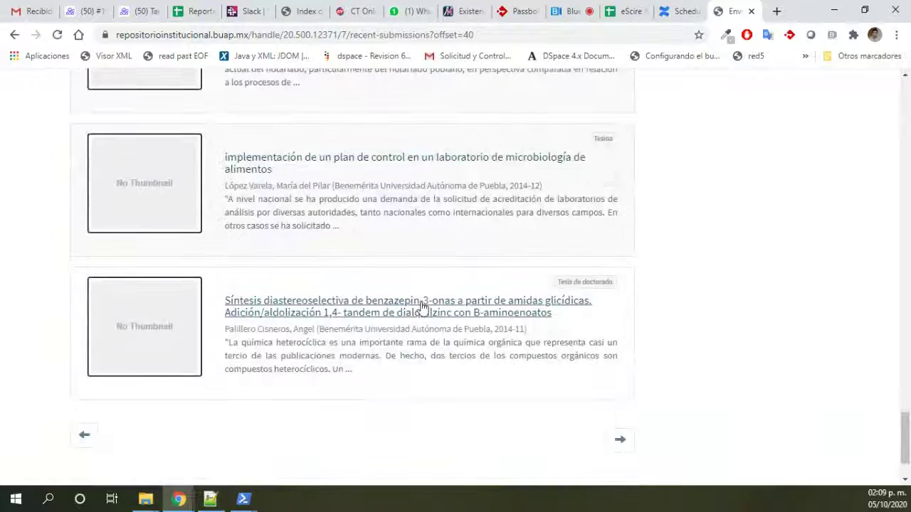
# Open the "Síntesis diastereoselectiva de benzazepin-3-onas" thesis record and download its file 793414T.pdf.
pyautogui.click(422, 305)
pyautogui.scroll(-3, 420, 309)
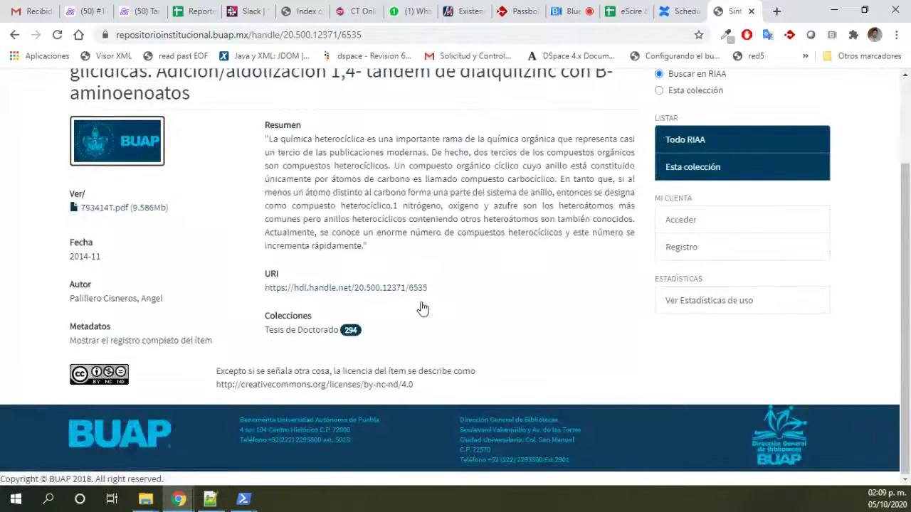
pyautogui.click(126, 213)
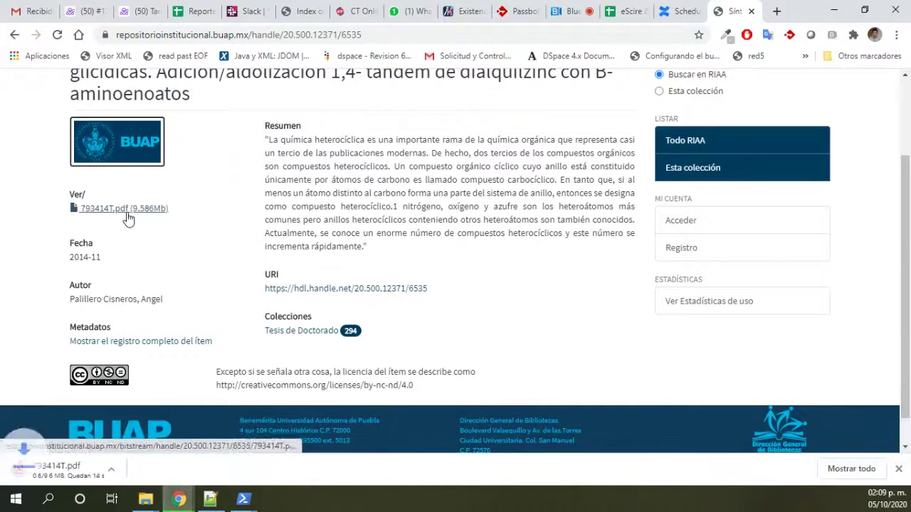
pyautogui.scroll(2, 258, 313)
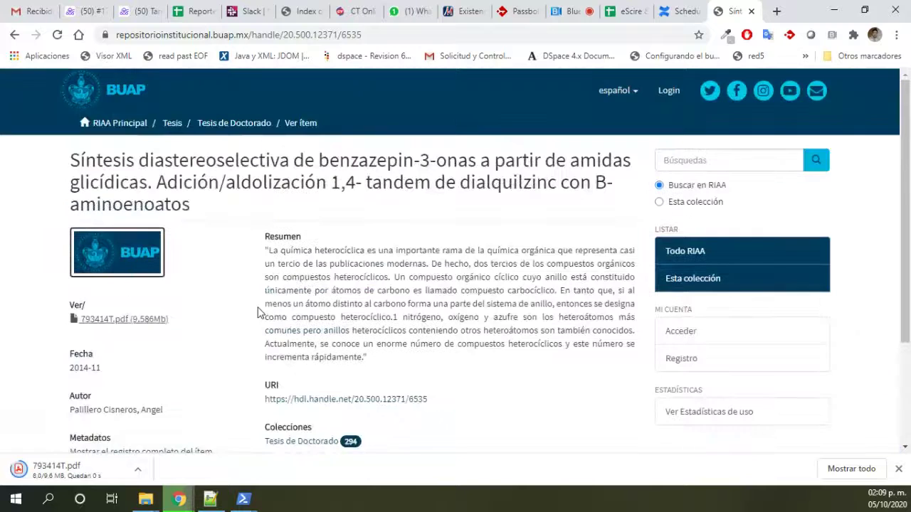
# Load the repository's visorXML/index.html?code=274617T page and highlight "visorXML" in its address.
pyautogui.click(720, 159)
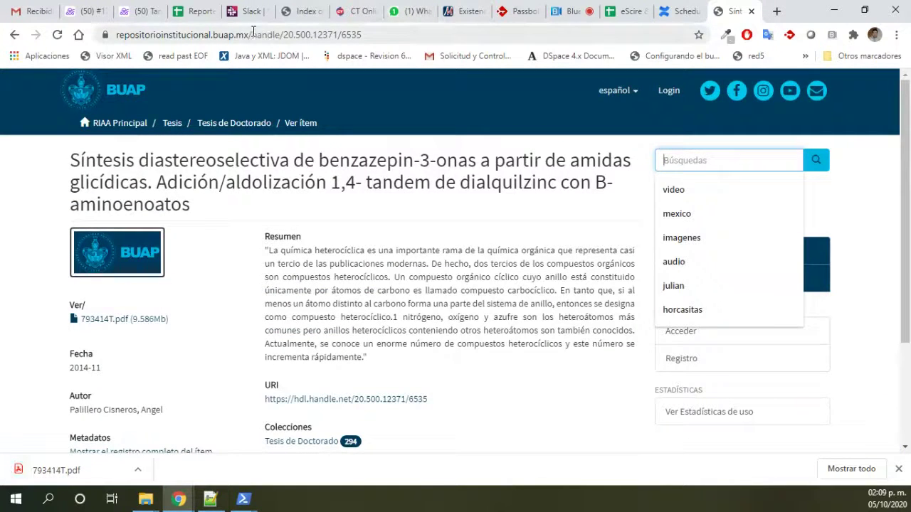
pyautogui.moveTo(254, 34); pyautogui.dragTo(394, 34)
pyautogui.press('BackSpace')
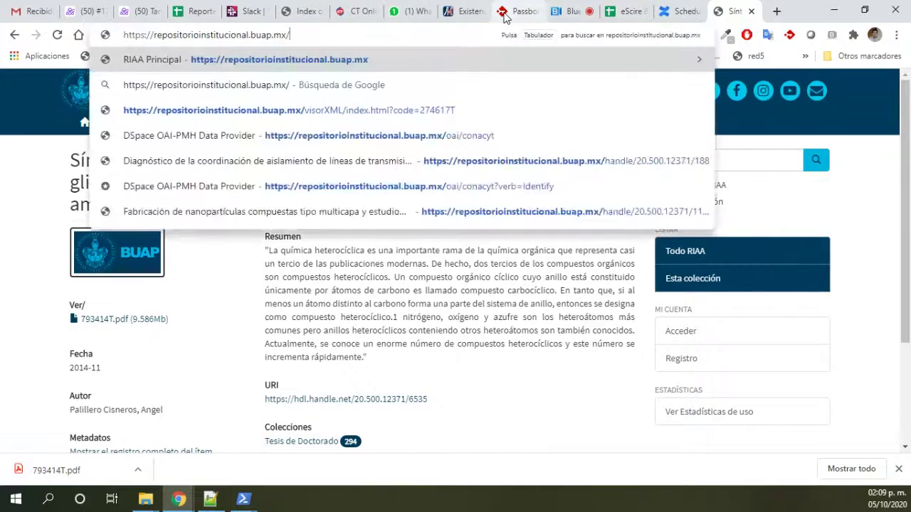
pyautogui.press('Down')
pyautogui.press('Down')
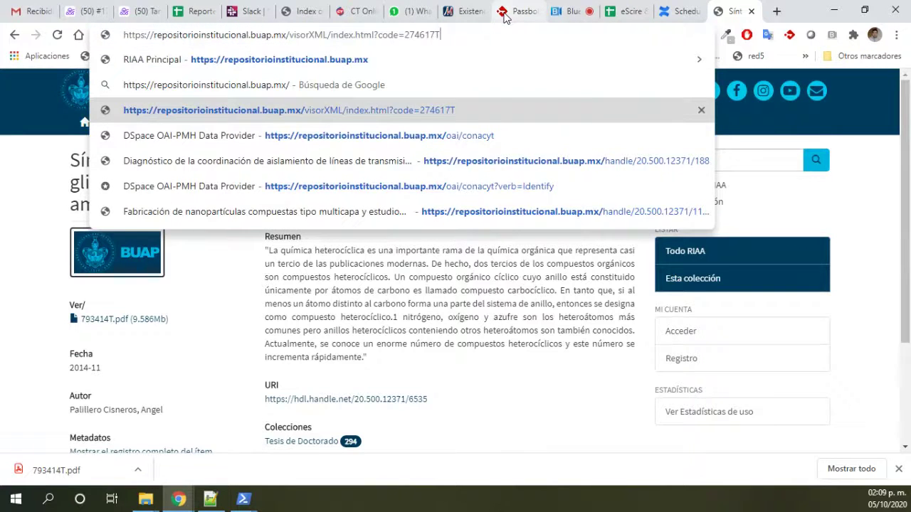
pyautogui.press('Return')
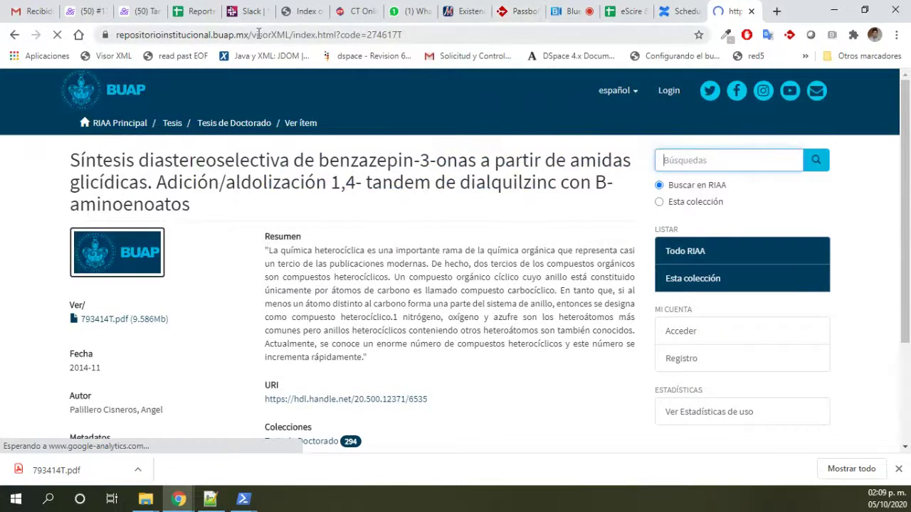
pyautogui.moveTo(253, 35); pyautogui.dragTo(291, 34)
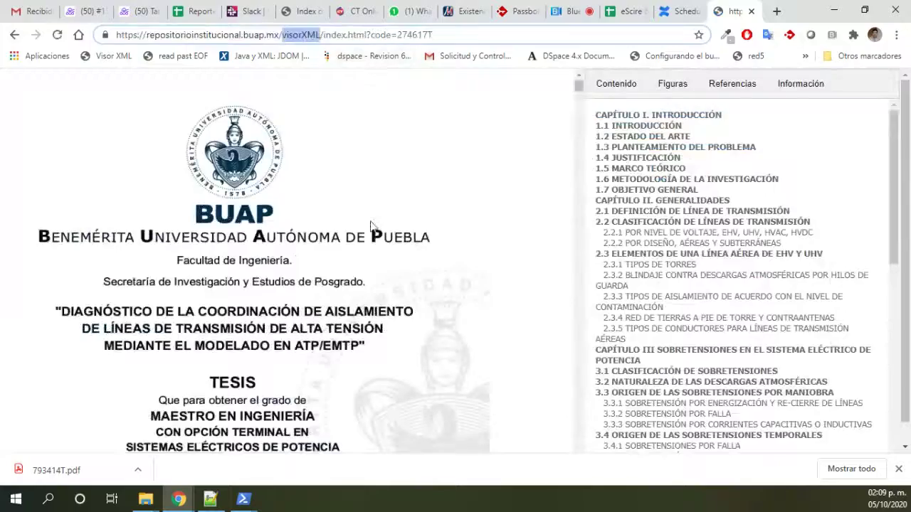
# Read the thesis opening in the XML viewer, and follow its contents entries to sections 2.1, 2.3.5 and 3.1.
pyautogui.scroll(-2, 463, 291)
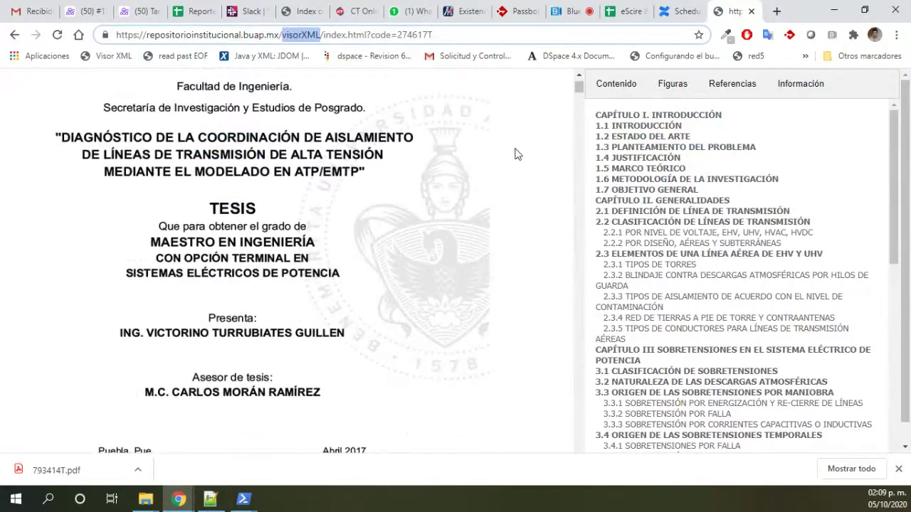
pyautogui.scroll(-10, 501, 291)
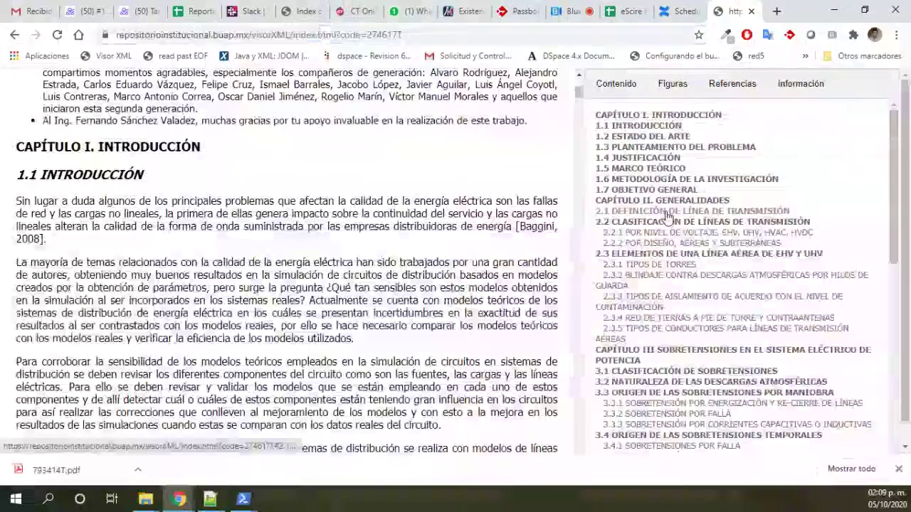
pyautogui.click(667, 214)
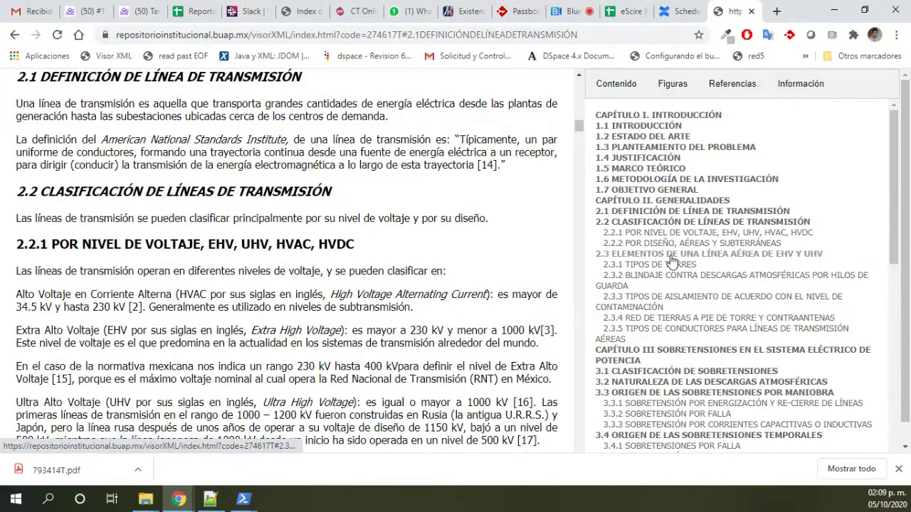
pyautogui.click(670, 328)
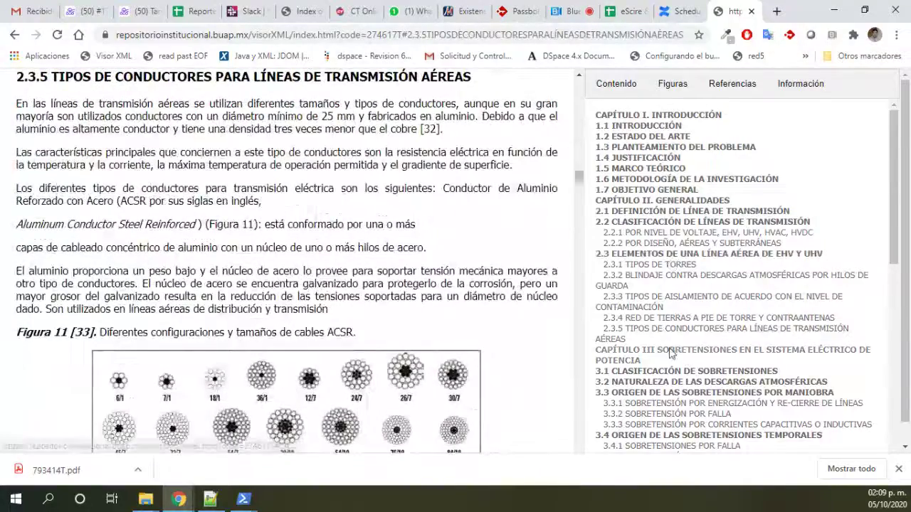
pyautogui.click(670, 353)
pyautogui.scroll(-5, 456, 301)
pyautogui.scroll(-10, 455, 301)
# View the thesis's figures, references and publication information in the XML viewer.
pyautogui.click(680, 85)
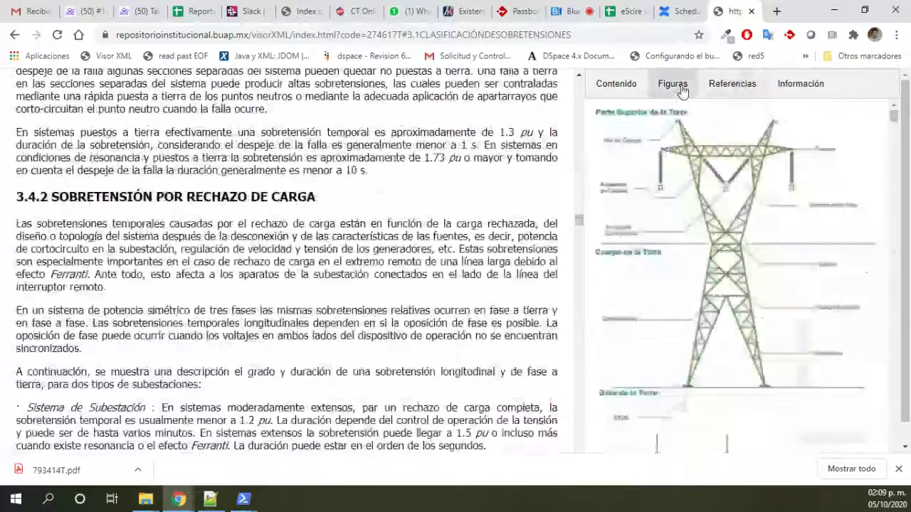
pyautogui.click(708, 88)
pyautogui.click(790, 85)
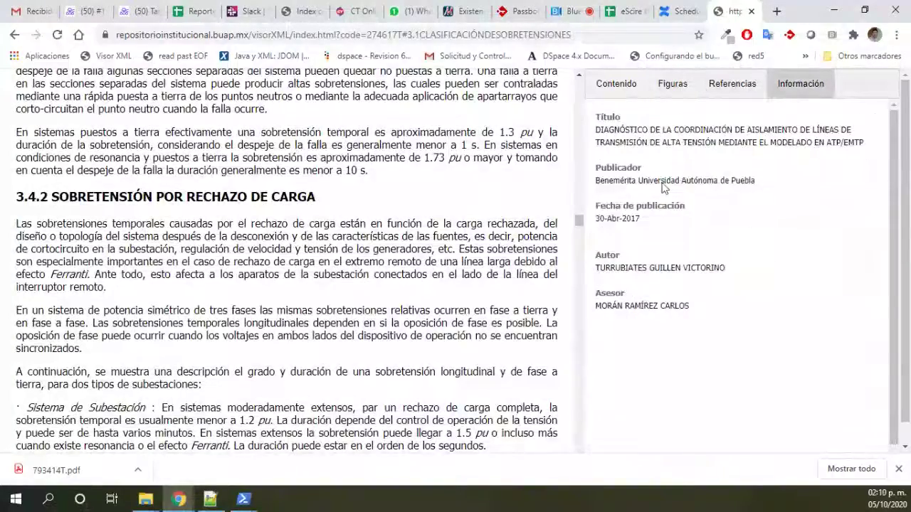
# Look through the thesis text from section 3.4.2 to the transmission line model diagrams in Figures 28 and 29.
pyautogui.scroll(-10, 419, 287)
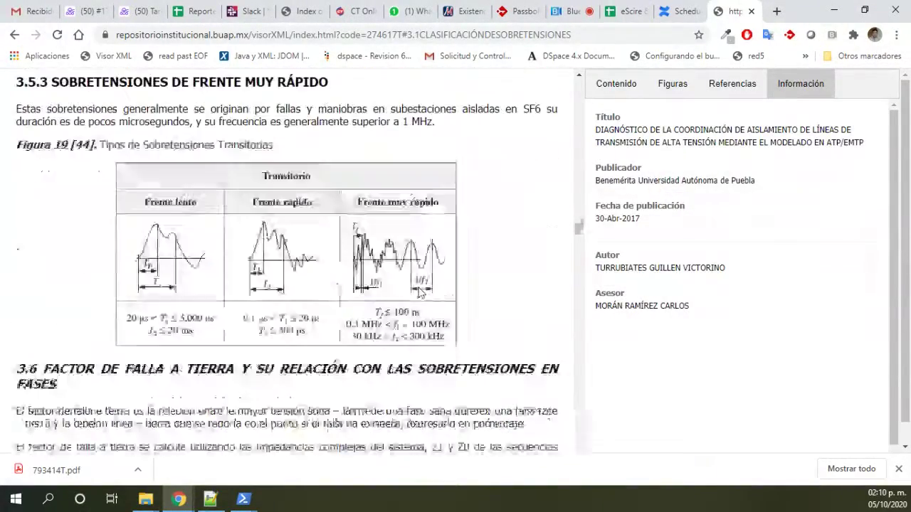
pyautogui.scroll(-10, 419, 288)
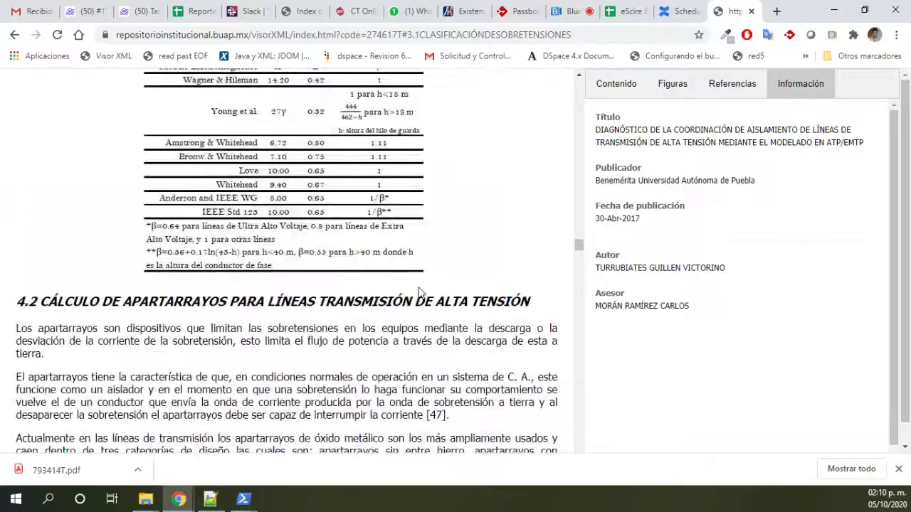
pyautogui.scroll(-5, 419, 288)
pyautogui.scroll(-15, 419, 287)
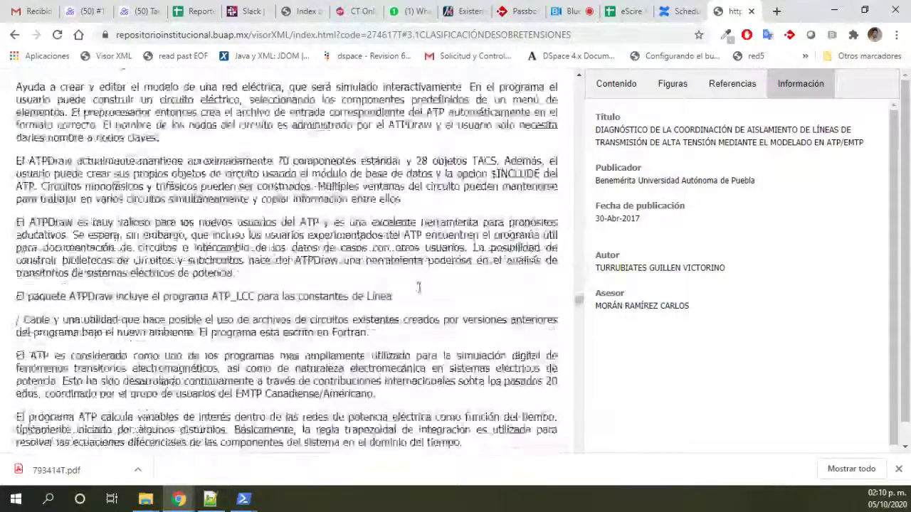
pyautogui.scroll(-3, 419, 287)
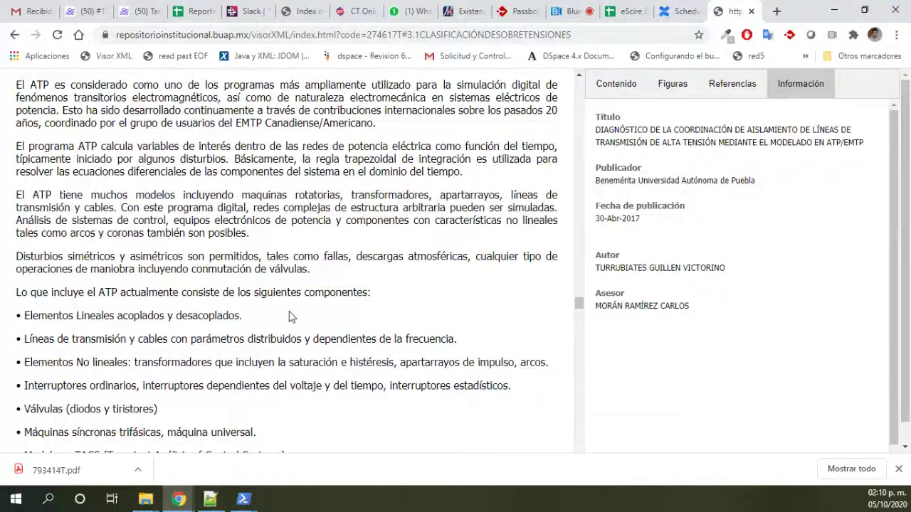
pyautogui.scroll(-5, 291, 316)
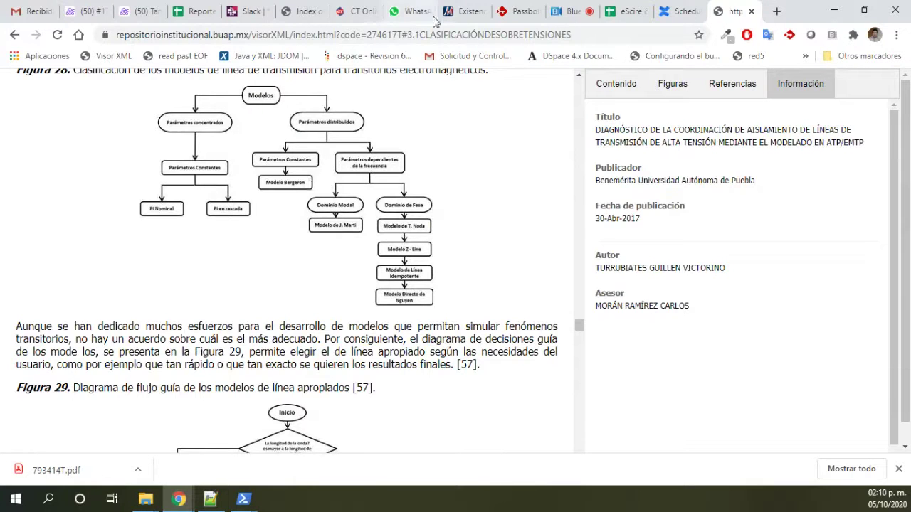
# Return to the registration spreadsheet and select the row 139 question on encouraging open access and thesis deposit.
pyautogui.click(635, 6)
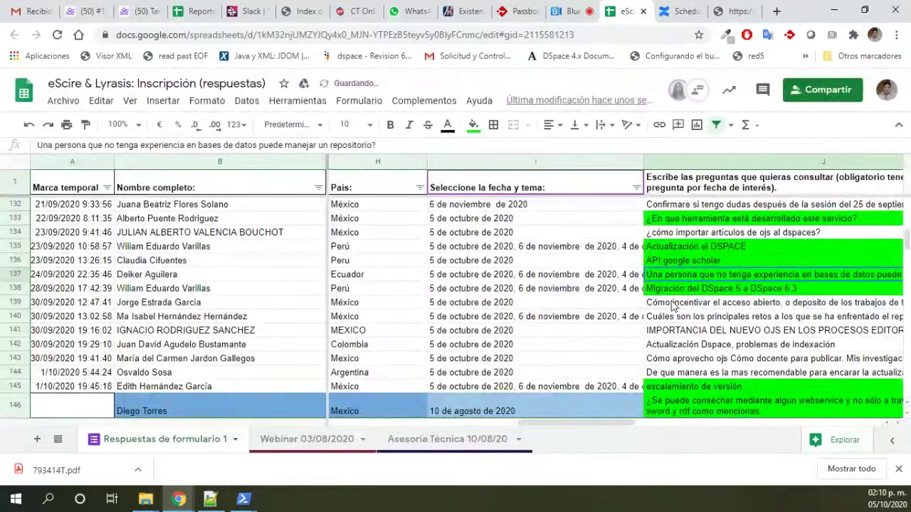
pyautogui.click(672, 304)
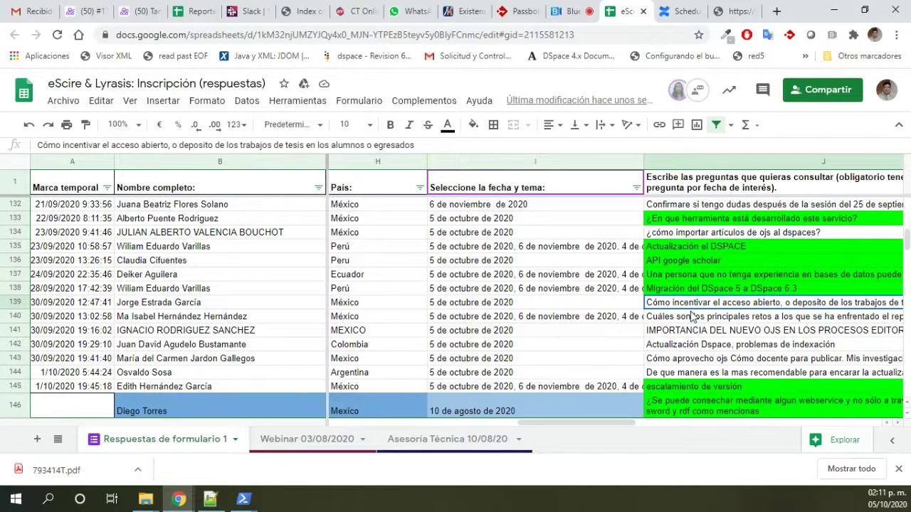
# Review the department, contact and country fields of the row 139 registrant, ending on the open access question.
pyautogui.press('Left')
pyautogui.press('Left')
pyautogui.press('Left')
pyautogui.press('Left')
pyautogui.press('Left')
pyautogui.press('Left')
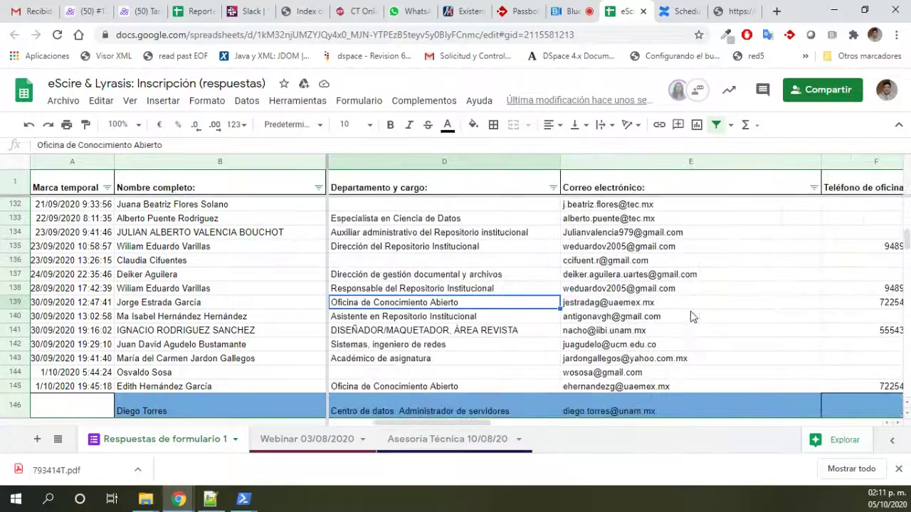
pyautogui.press('Right')
pyautogui.press('Right')
pyautogui.press('Right')
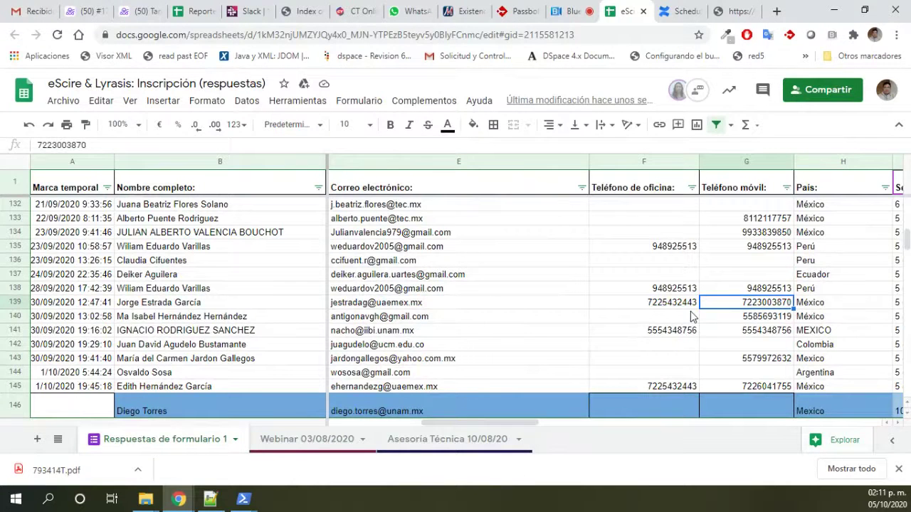
pyautogui.press('Right')
pyautogui.press('Right')
pyautogui.press('Right')
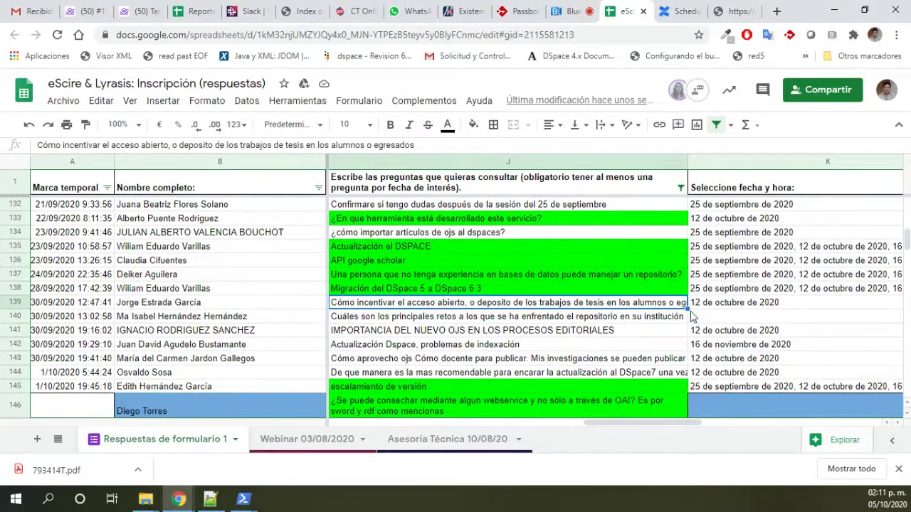
# Check the institution of the row 139 registrant and return to the question on encouraging open access and thesis deposit.
pyautogui.press('Left')
pyautogui.press('Left')
pyautogui.press('Left')
pyautogui.press('Left')
pyautogui.press('Left')
pyautogui.press('Left')
pyautogui.press('Left')
pyautogui.press('Right')
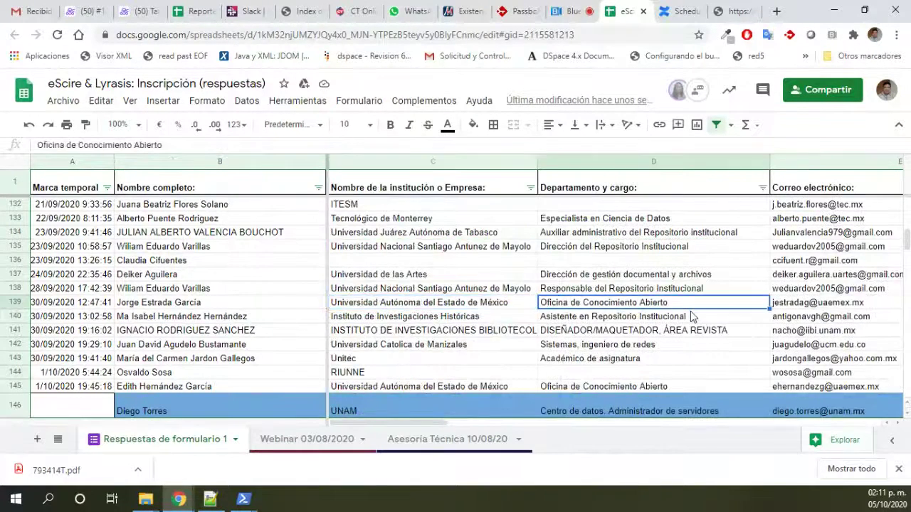
pyautogui.press('Right')
pyautogui.press('Right')
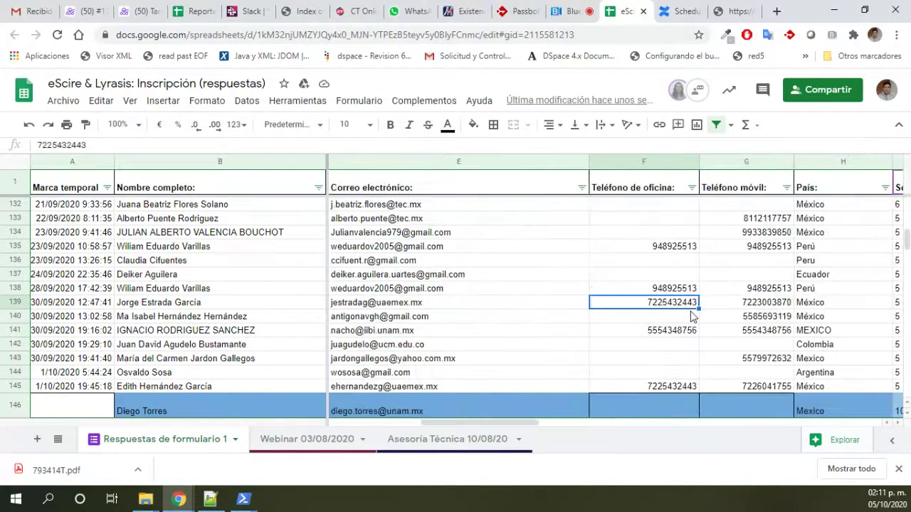
pyautogui.press('Right')
pyautogui.press('Right')
pyautogui.press('Right')
pyautogui.press('Right')
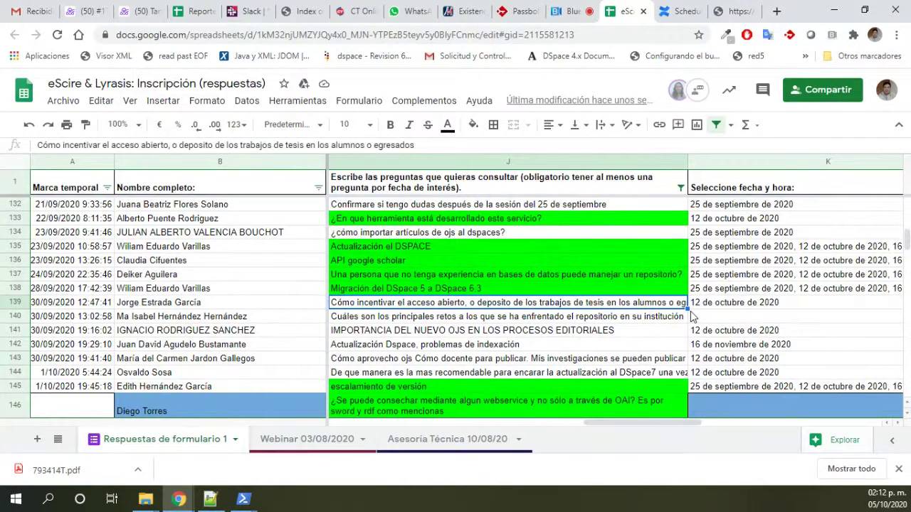
# Read the row 140 question on the main challenges faced by the institution's repository, and check its selected session dates.
pyautogui.press('Down')
pyautogui.press('Left')
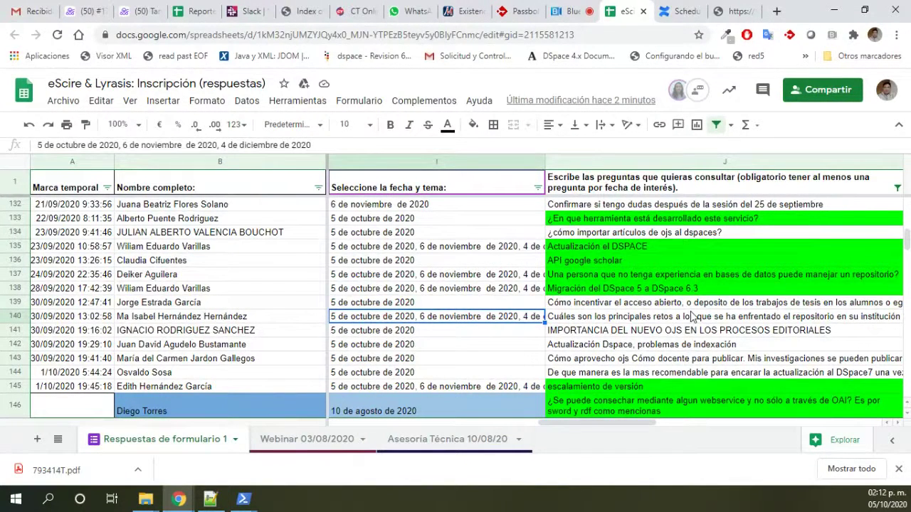
pyautogui.click(690, 316)
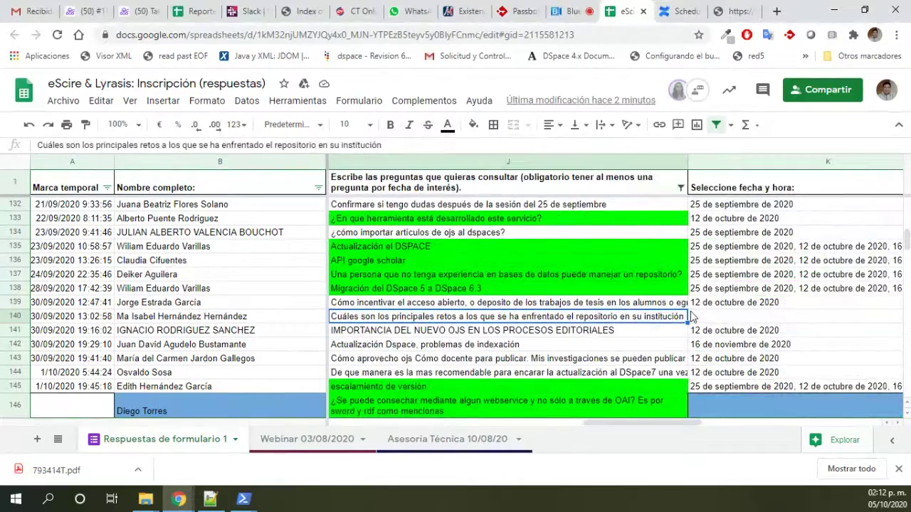
pyautogui.press('Left')
pyautogui.press('Right')
pyautogui.press('Left')
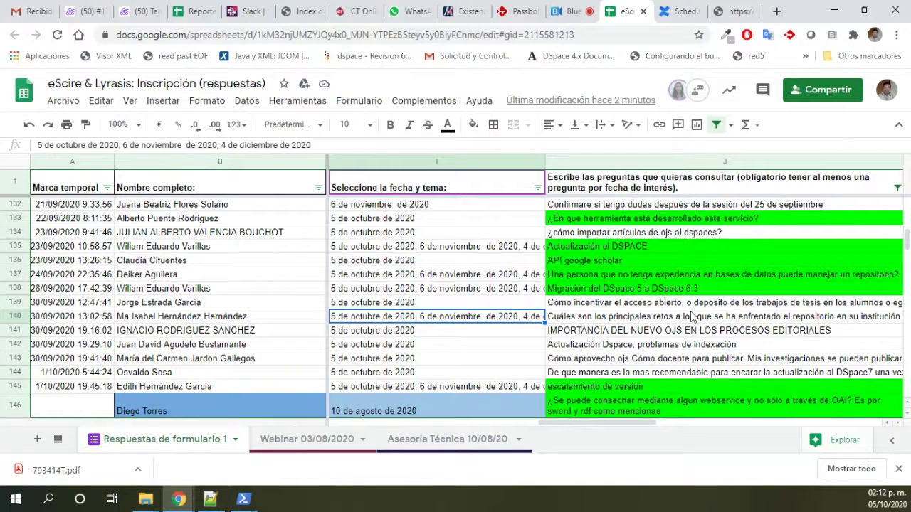
pyautogui.click(690, 316)
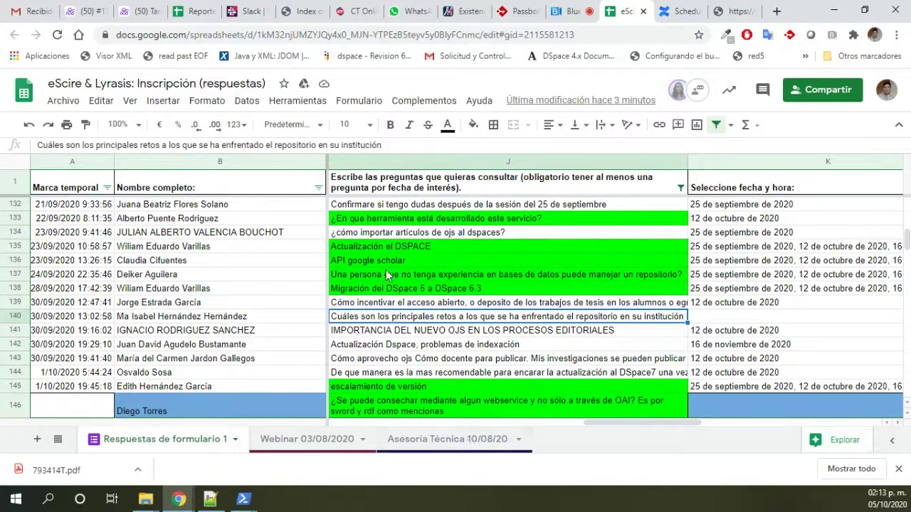
pyautogui.click(447, 125)
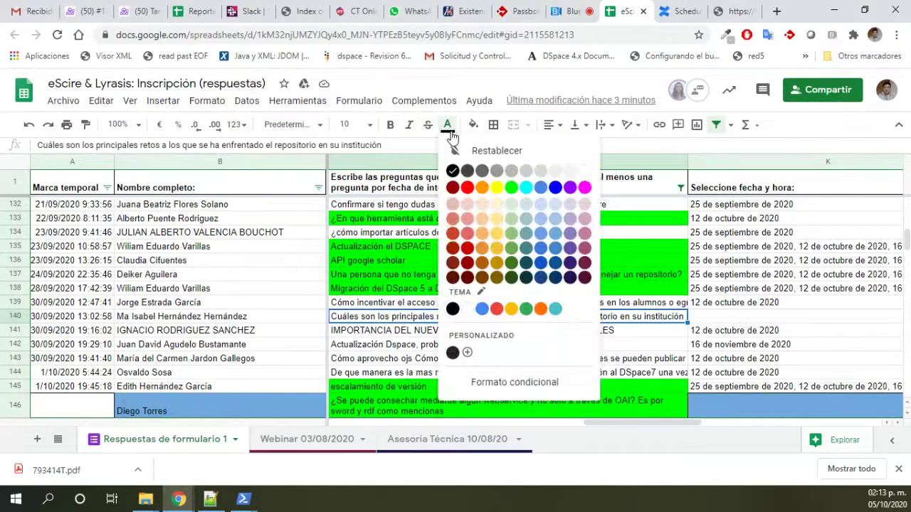
pyautogui.click(514, 192)
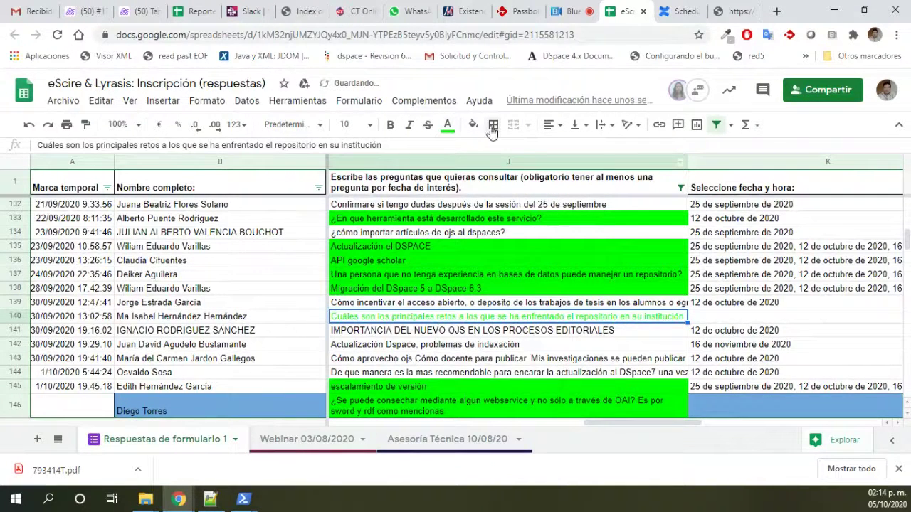
pyautogui.click(447, 125)
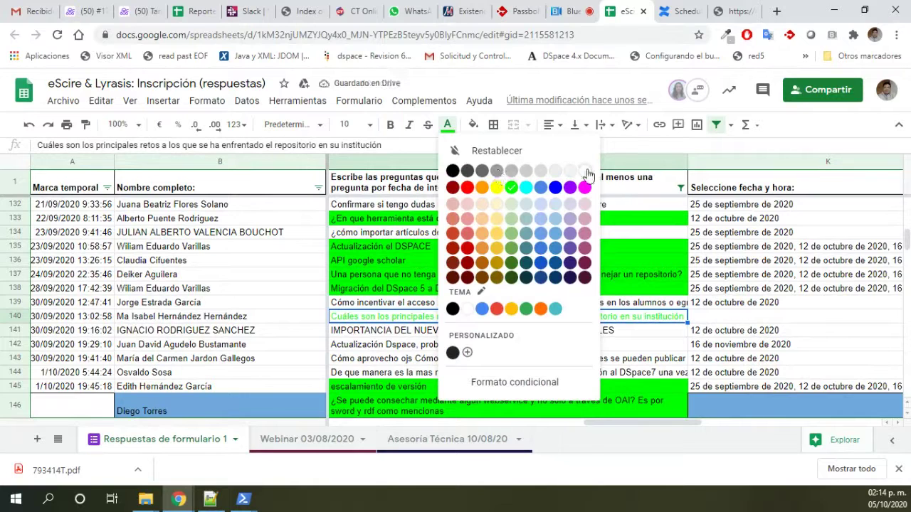
pyautogui.click(451, 171)
# Fill the question cells of rows 140 and 139 with bright green.
pyautogui.click(472, 125)
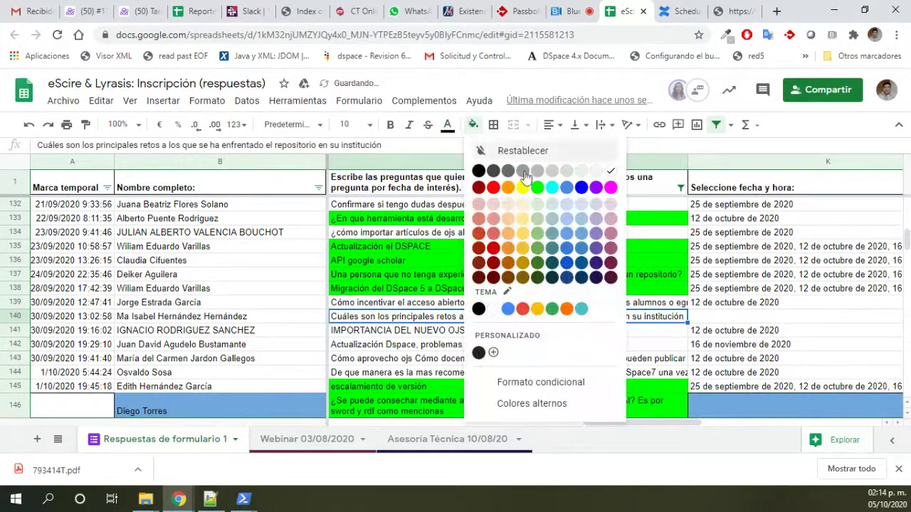
pyautogui.click(541, 191)
pyautogui.click(500, 304)
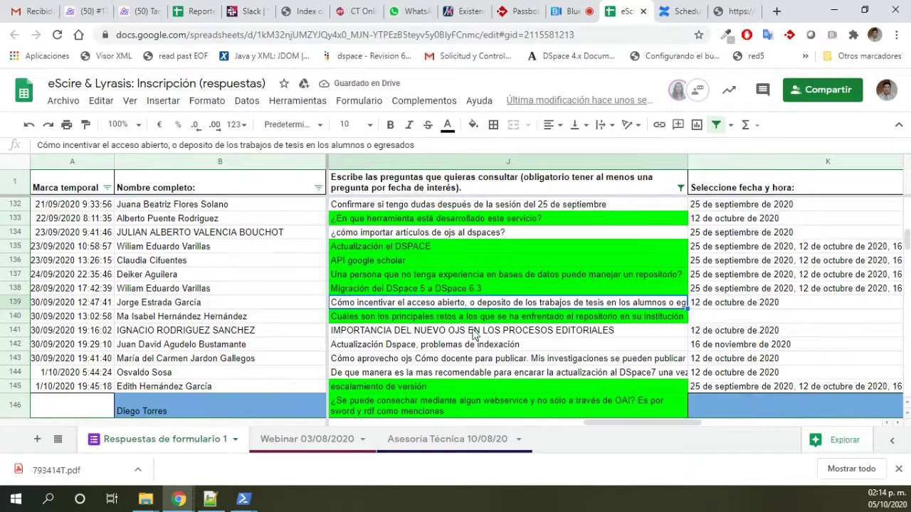
pyautogui.click(473, 125)
pyautogui.click(537, 189)
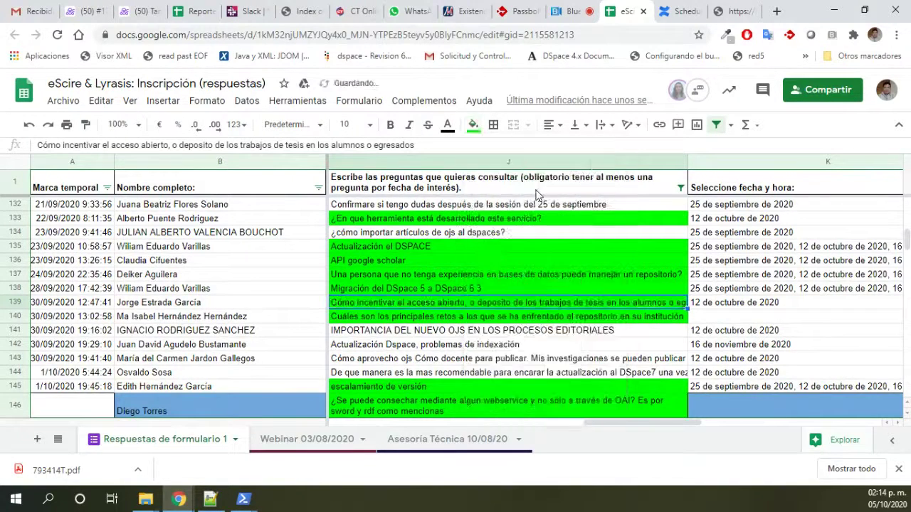
# Select the row 142 question on DSpace updating and indexing problems, after checking its selected session date.
pyautogui.click(550, 333)
pyautogui.click(543, 348)
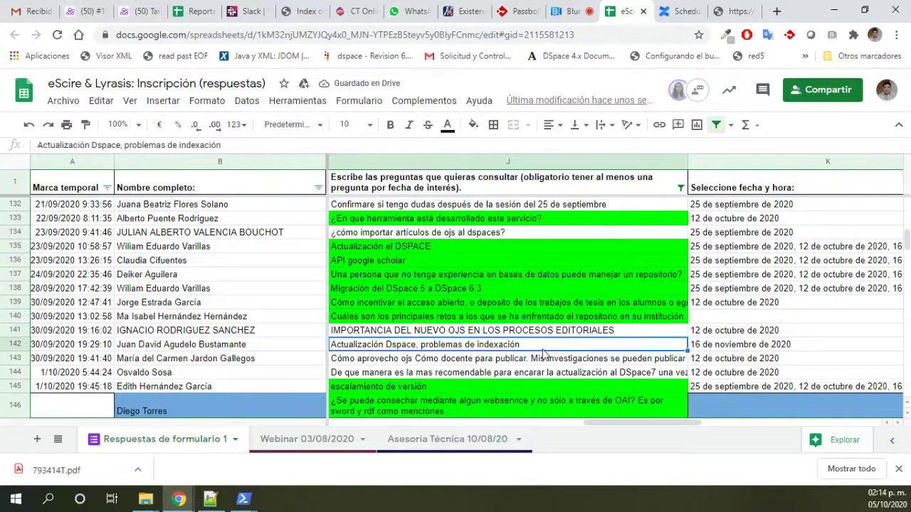
pyautogui.press('Left')
pyautogui.press('Right')
pyautogui.press('Left')
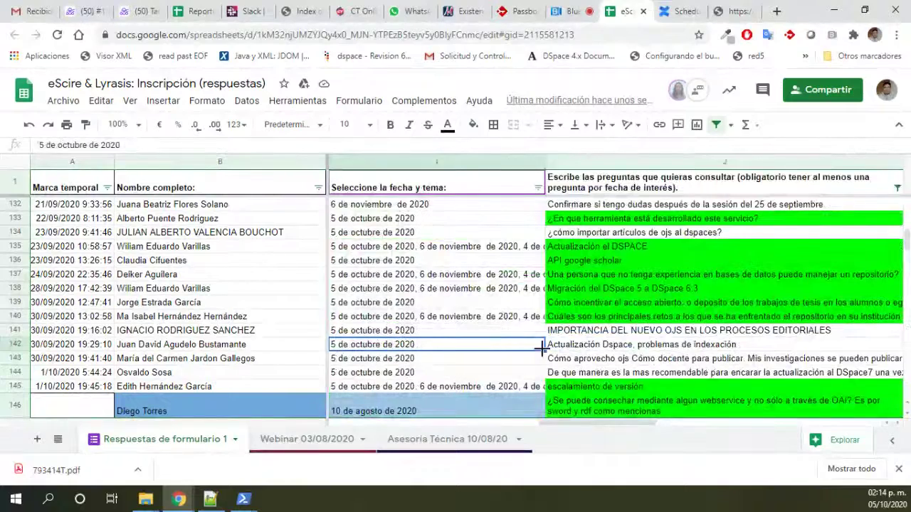
pyautogui.click(622, 350)
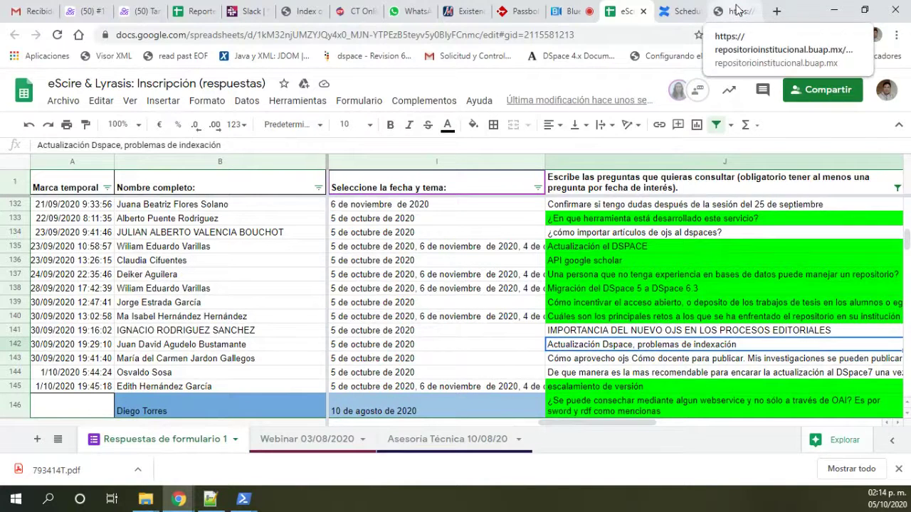
# Review the hourly, daily and weekly cron tasks in the DSpace 6.x Scheduled Tasks via Cron documentation, especially the indexing commands.
pyautogui.click(685, 12)
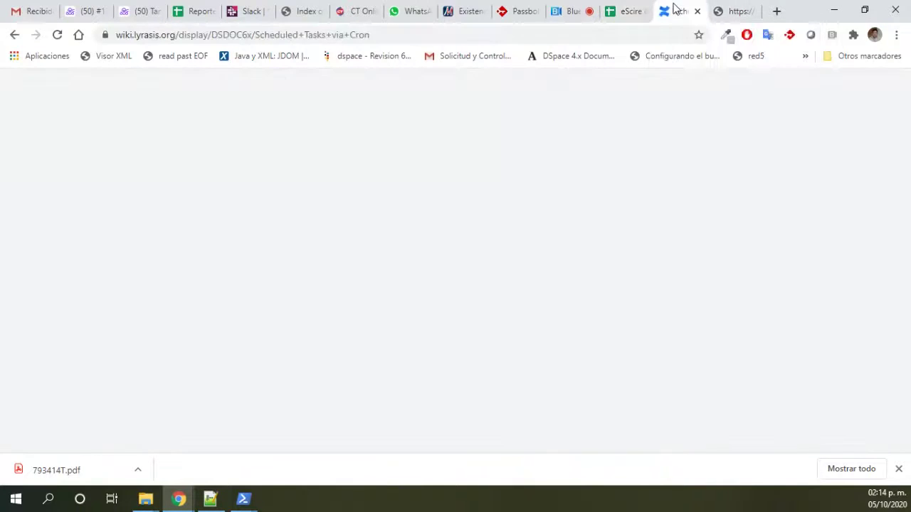
pyautogui.scroll(15, 567, 250)
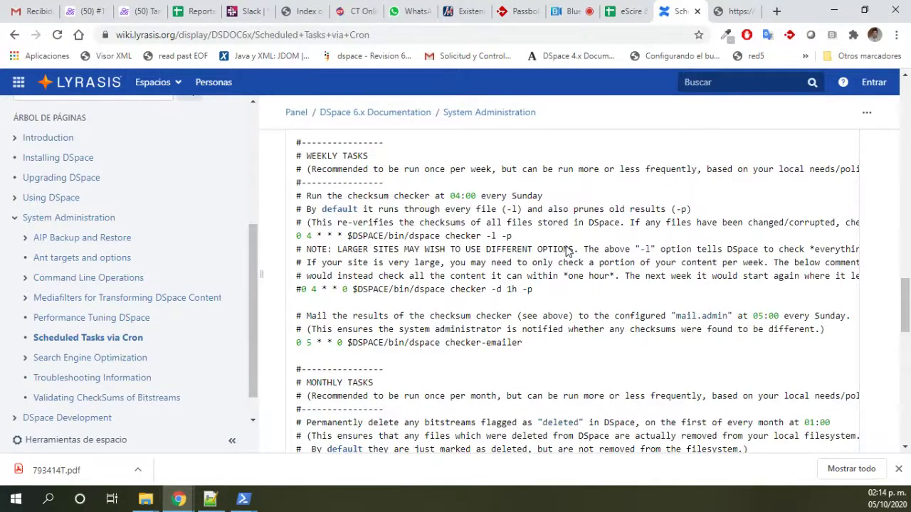
pyautogui.scroll(5, 567, 249)
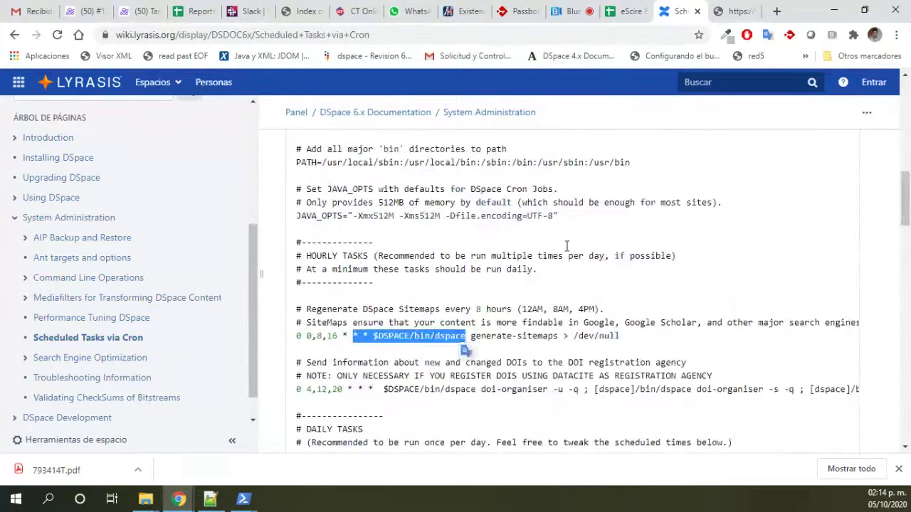
pyautogui.scroll(-3, 567, 247)
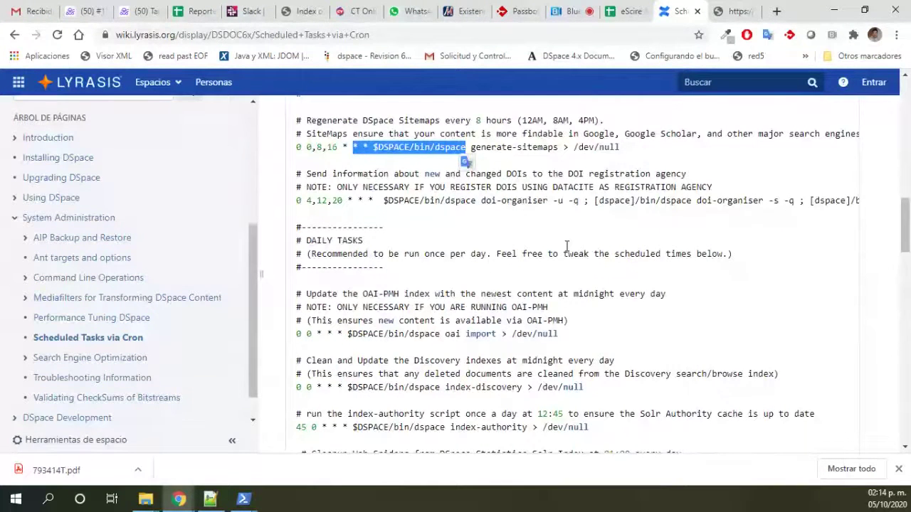
pyautogui.scroll(-3, 567, 246)
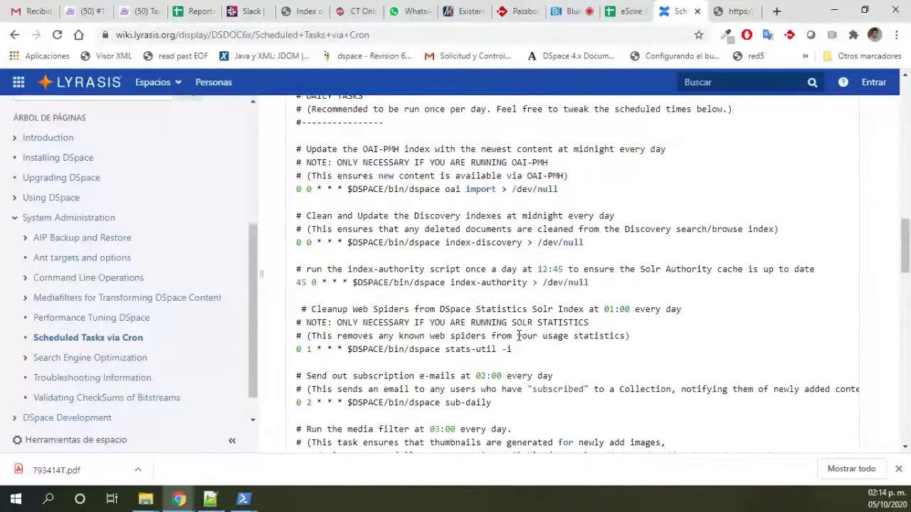
pyautogui.scroll(-1, 491, 249)
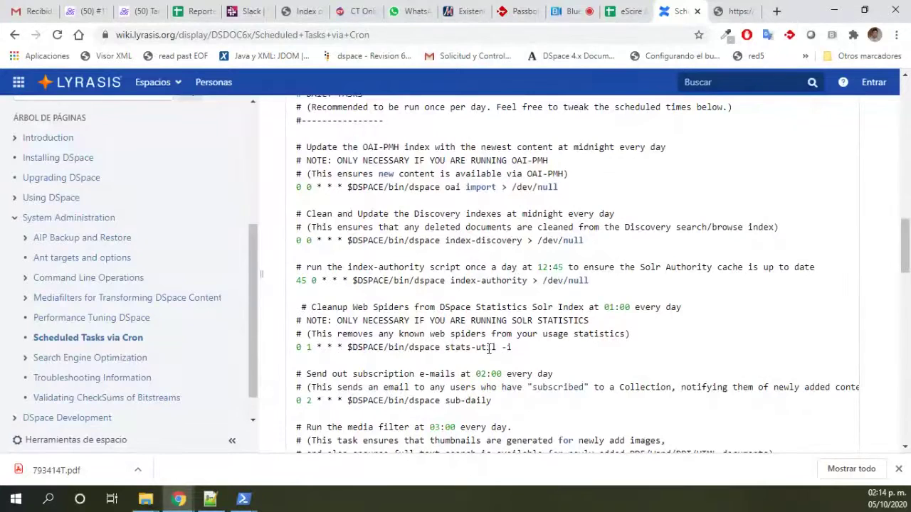
pyautogui.scroll(-1, 489, 348)
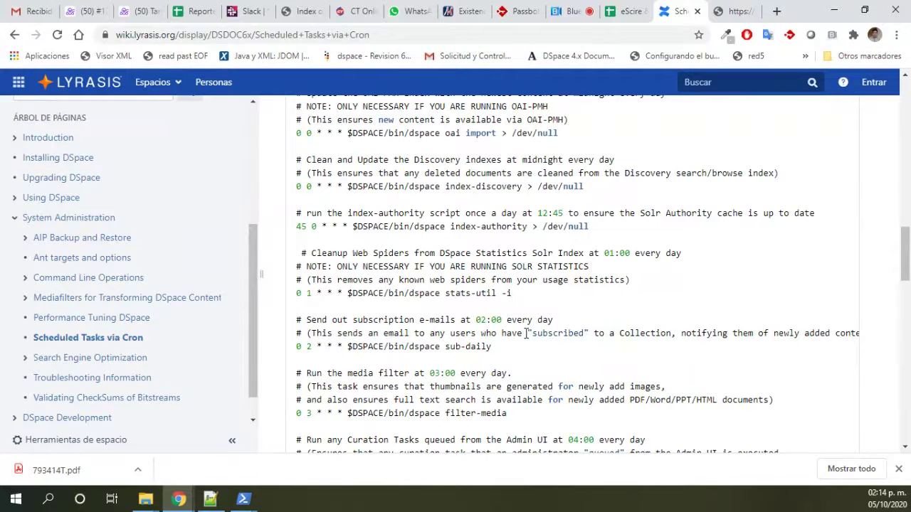
pyautogui.scroll(3, 527, 333)
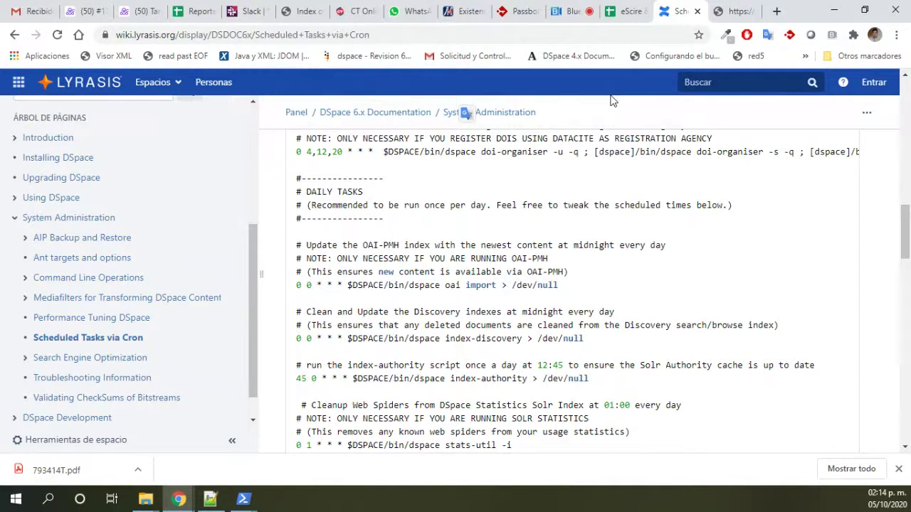
# Return to the registration spreadsheet and fill the row 142 question cell with bright green.
pyautogui.hotkey('ctrl', 'shift', 'Tab')
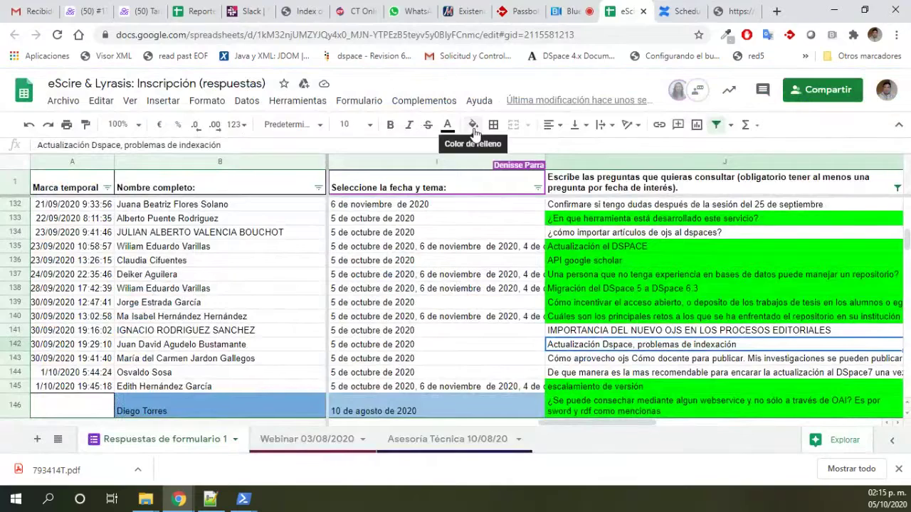
pyautogui.click(473, 127)
pyautogui.click(538, 192)
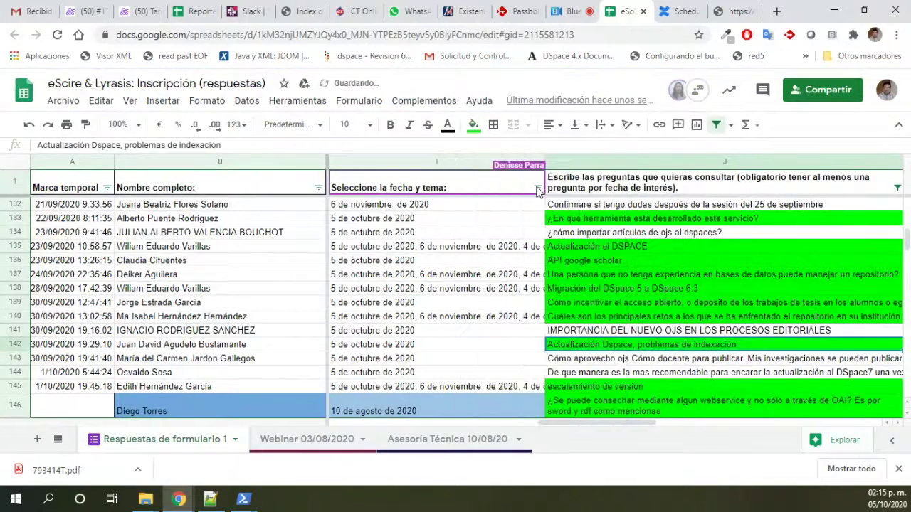
# Read the row 143 question on using OJS and publishing research in DSpace, alongside the row 141 OJS question.
pyautogui.click(626, 361)
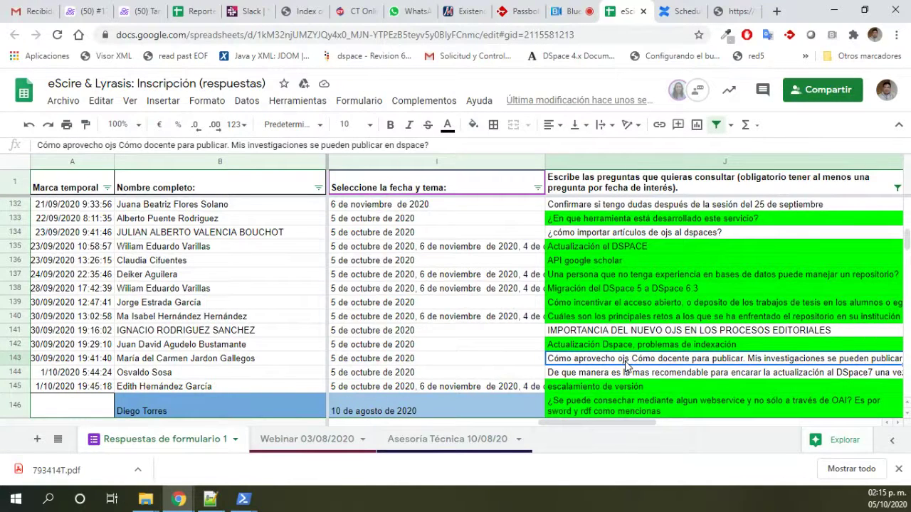
pyautogui.hscroll(2, 626, 364)
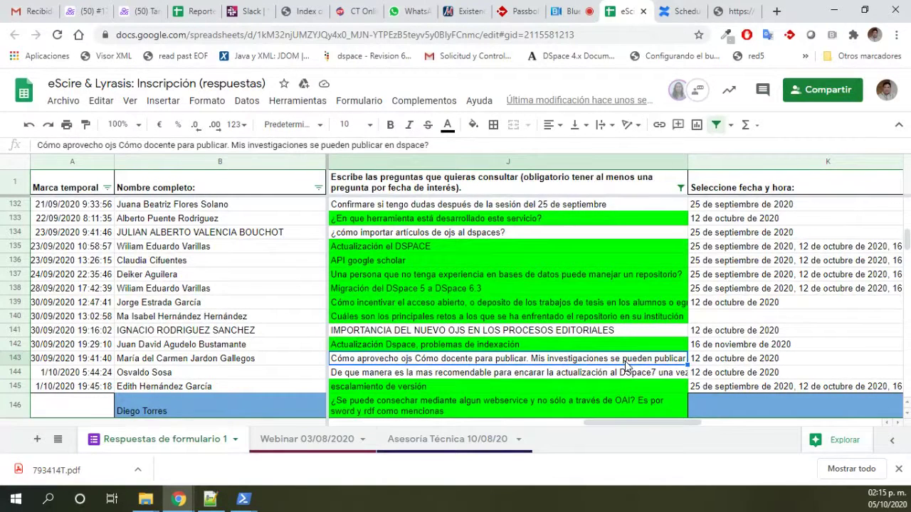
pyautogui.press('Up')
pyautogui.press('Up')
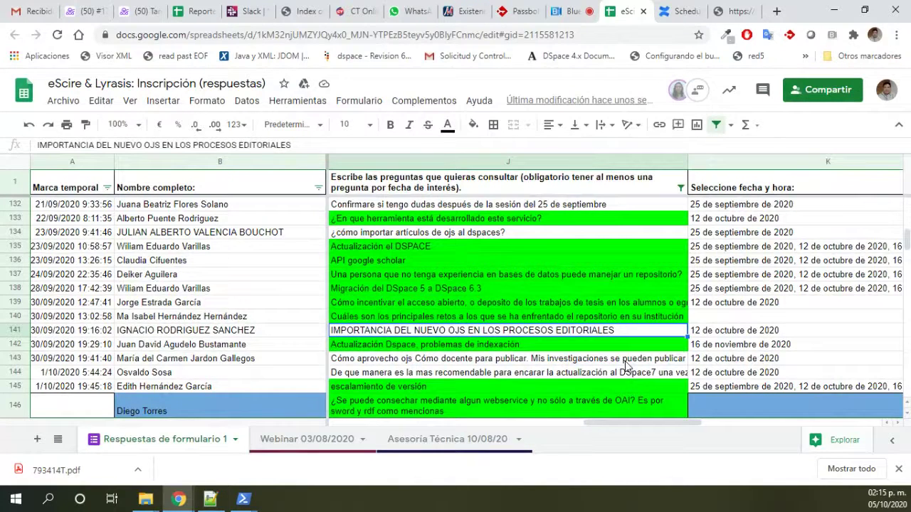
pyautogui.press('Down')
pyautogui.press('Down')
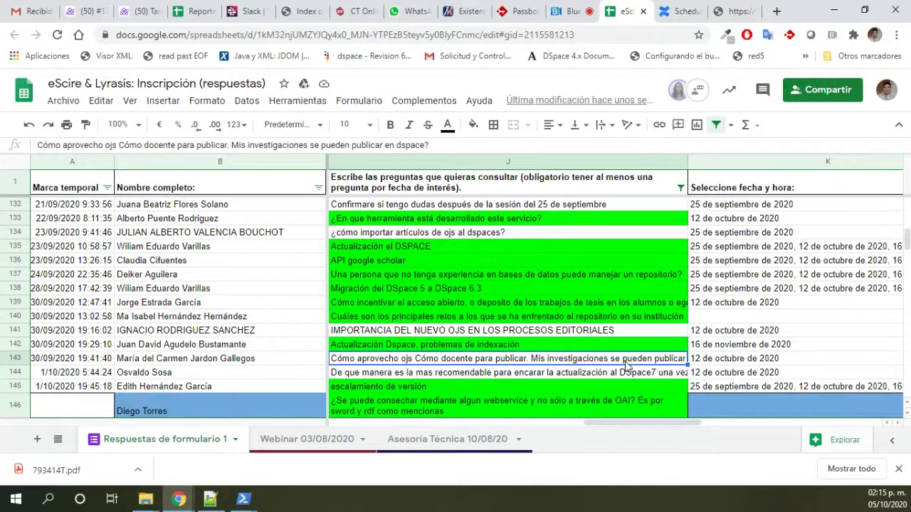
# Switch to the XML viewer page and load the UNICACH repository at repositorio.unicach.mx in its place.
pyautogui.click(736, 10)
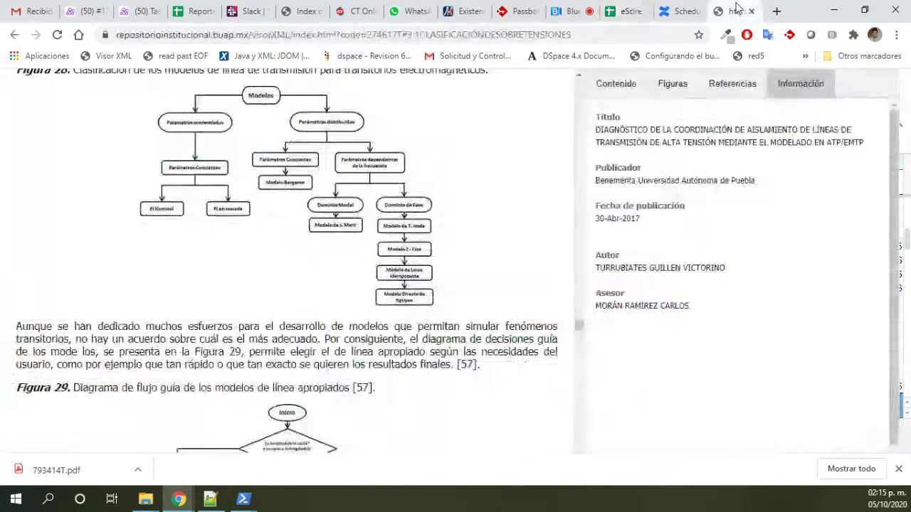
pyautogui.click(616, 33)
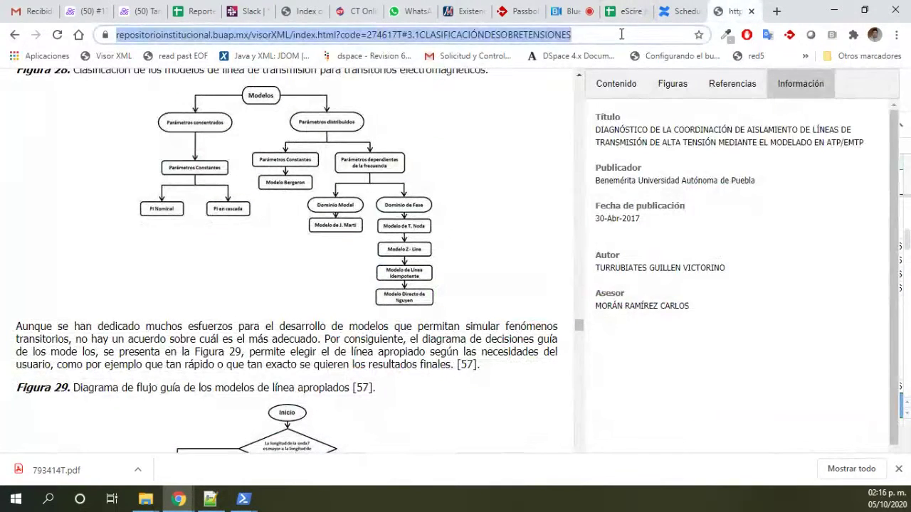
pyautogui.write('repositorio.tec.mx')
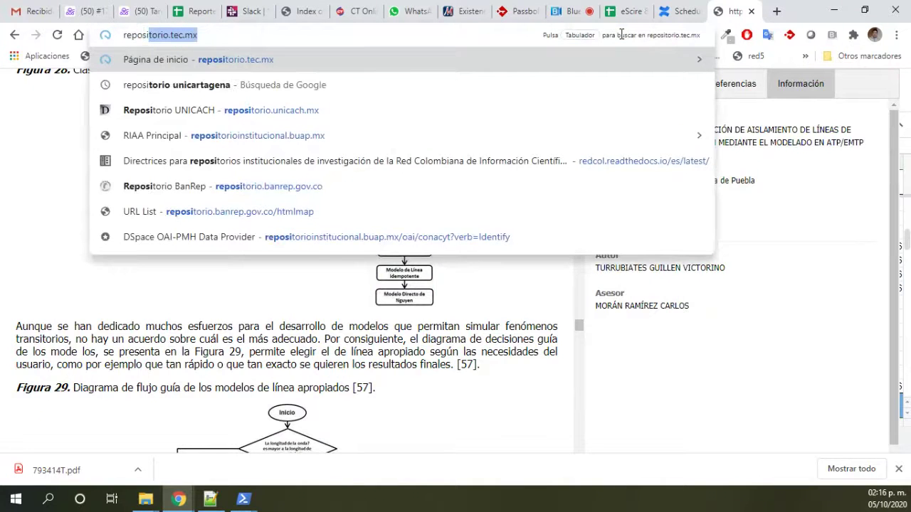
pyautogui.press('Down')
pyautogui.press('Down')
pyautogui.press('Return')
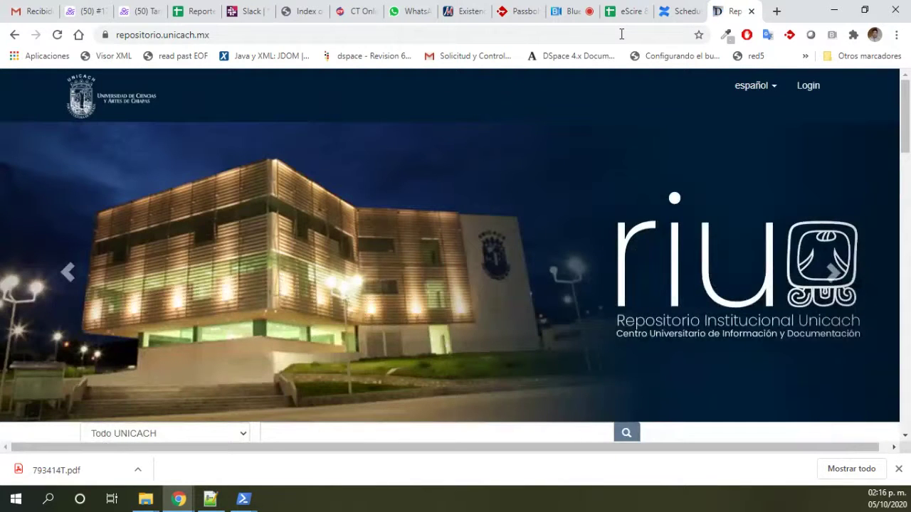
# Browse the Centro de Estudios Superiores de México y Centroamérica community and view the book record "Sabores y saberes de los zoques en Tuxtla Gutiérrez".
pyautogui.scroll(-6, 635, 330)
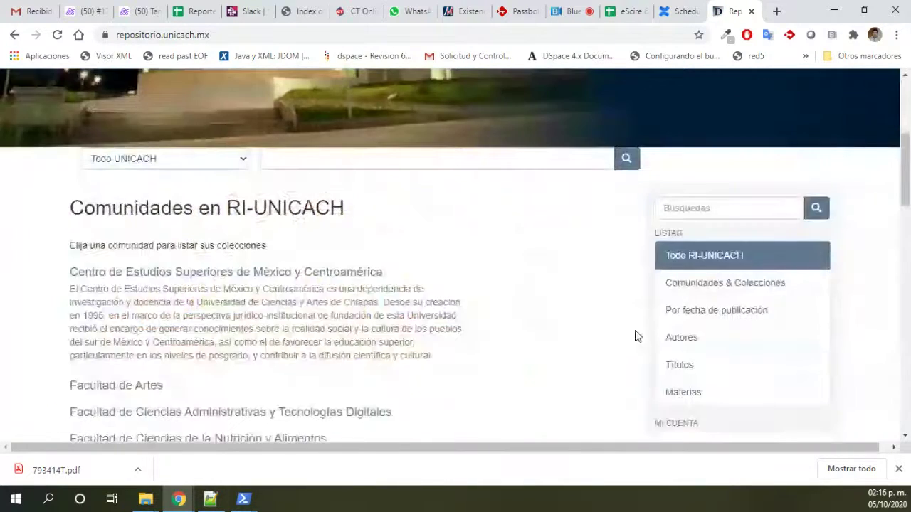
pyautogui.click(251, 151)
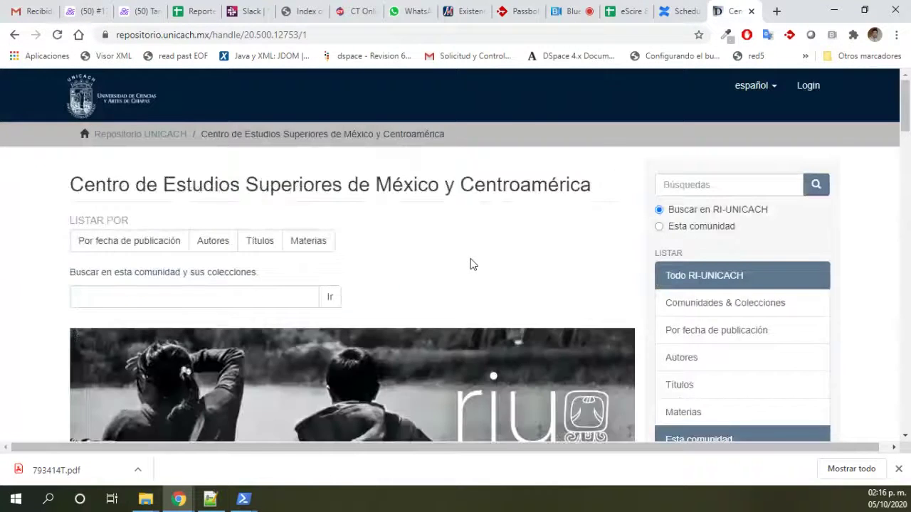
pyautogui.scroll(-4, 470, 262)
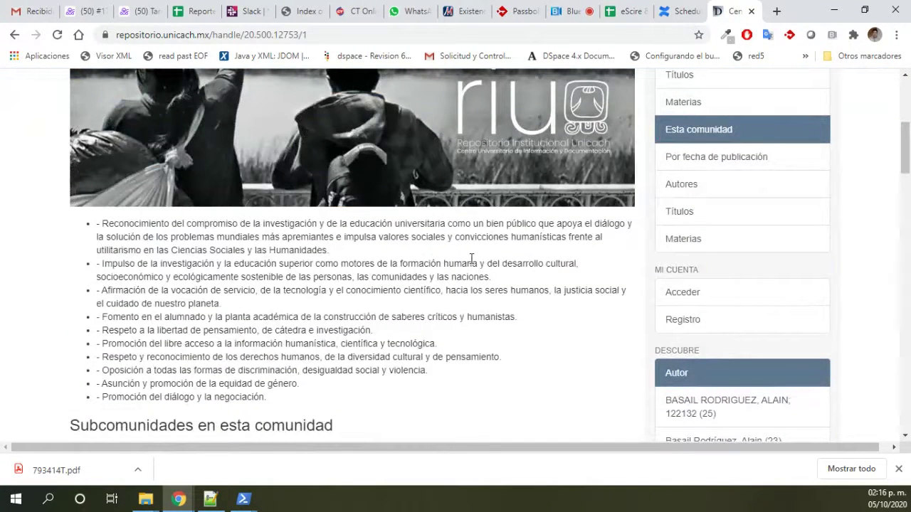
pyautogui.scroll(-3, 471, 258)
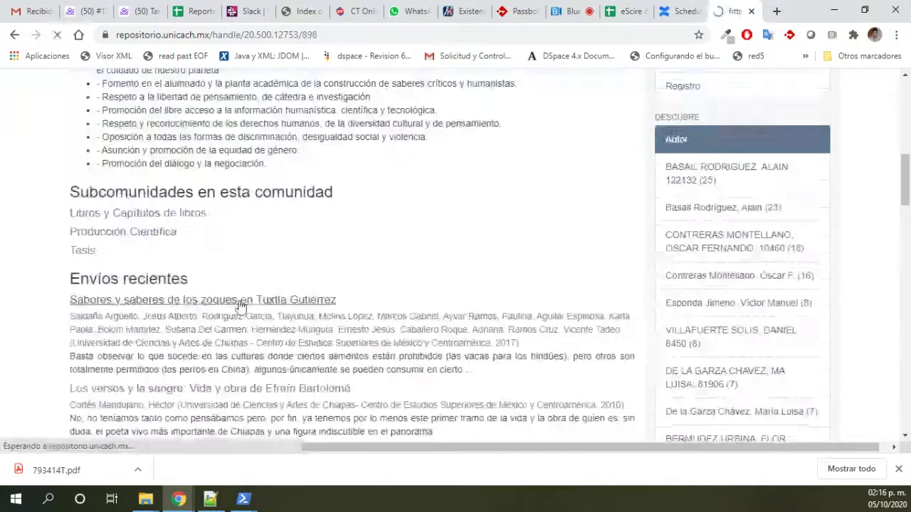
pyautogui.click(240, 302)
pyautogui.scroll(-2, 240, 307)
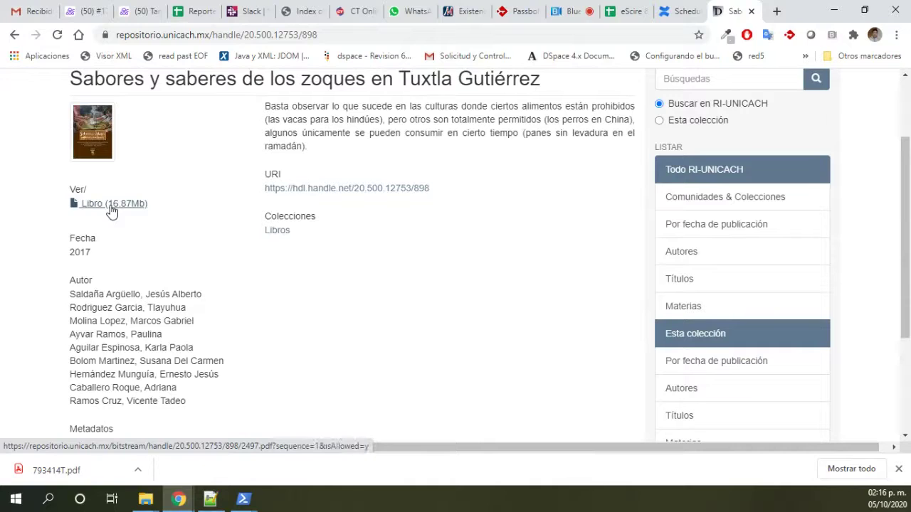
# Go back to the community and browse its Tesis subcommunity to the collection "Tesis de doctorado en Estudios e Intervención Feministas".
pyautogui.click(14, 35)
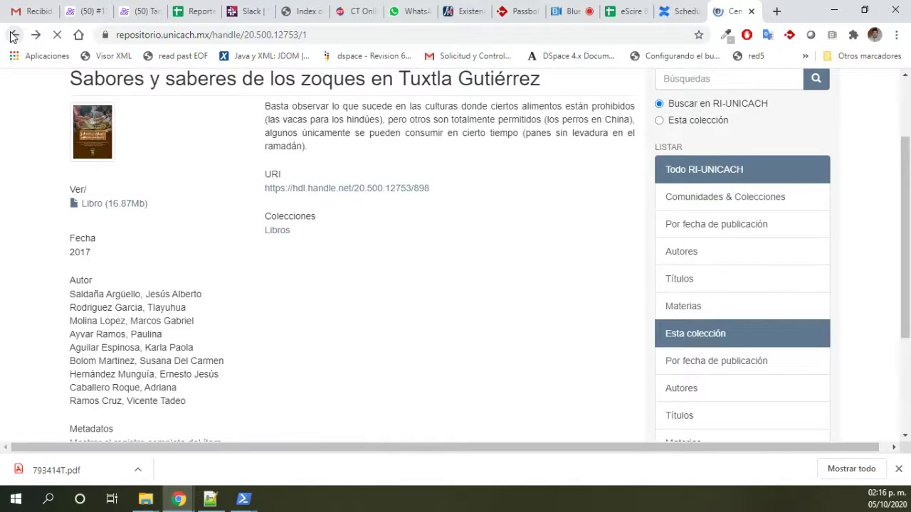
pyautogui.click(13, 35)
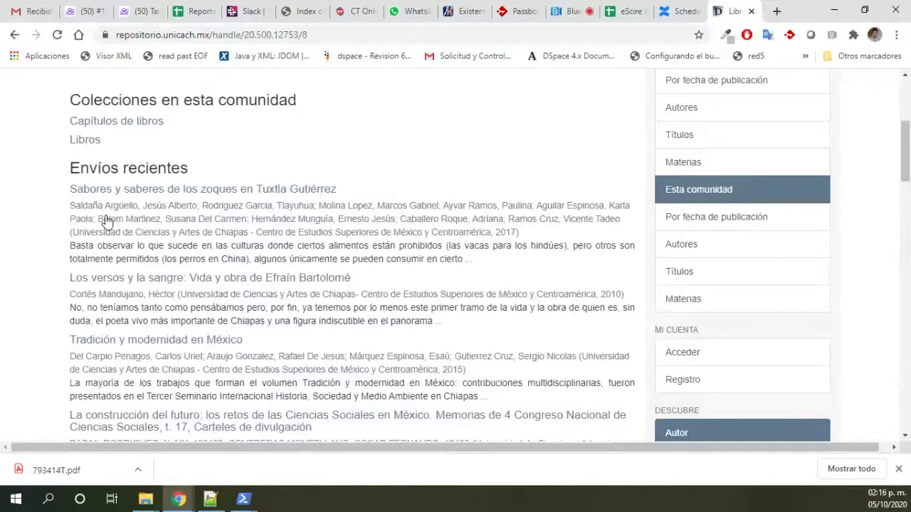
pyautogui.click(15, 35)
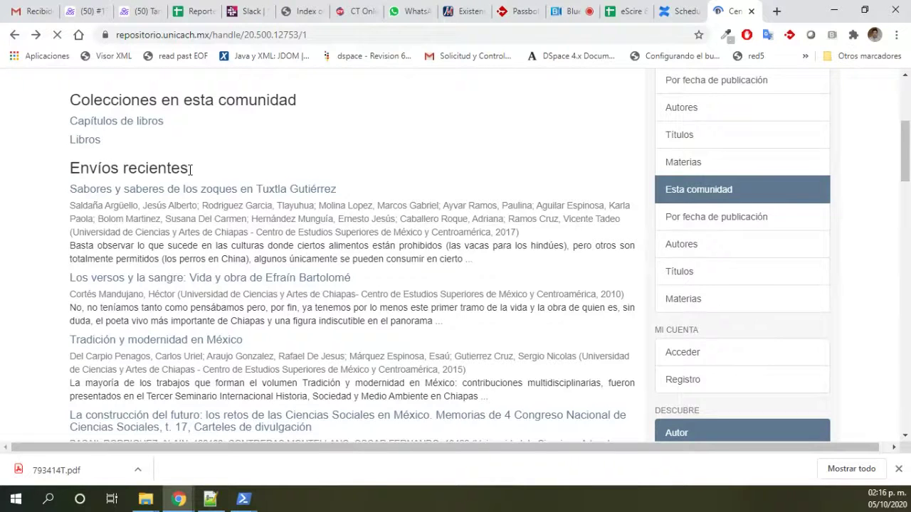
pyautogui.click(83, 252)
pyautogui.scroll(-2, 249, 314)
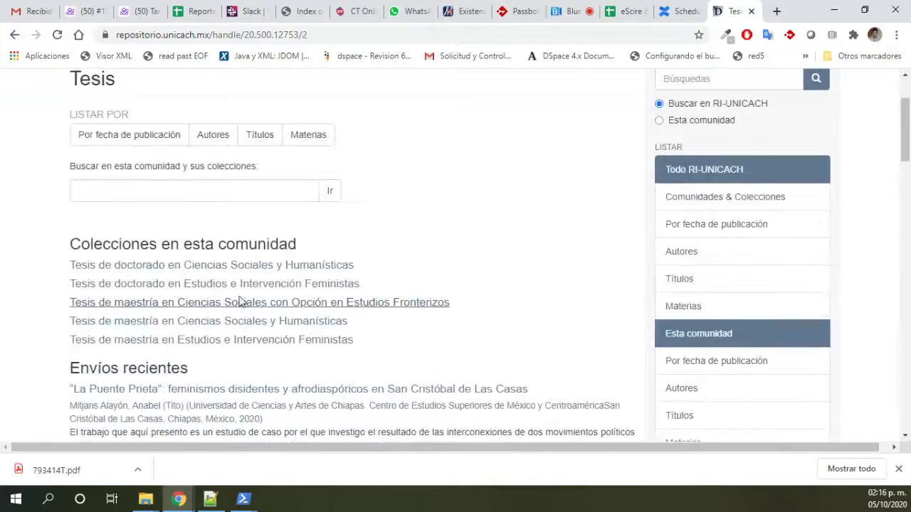
pyautogui.click(239, 287)
pyautogui.scroll(-5, 239, 292)
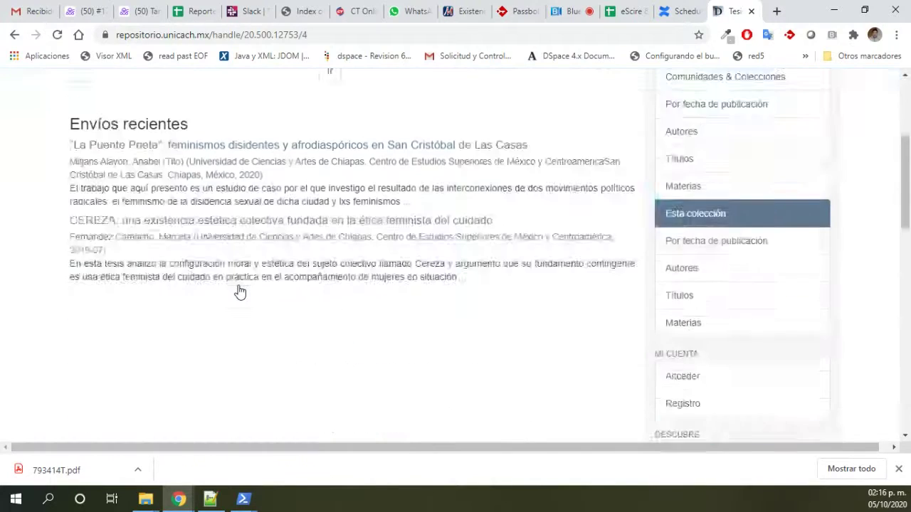
pyautogui.scroll(5, 240, 292)
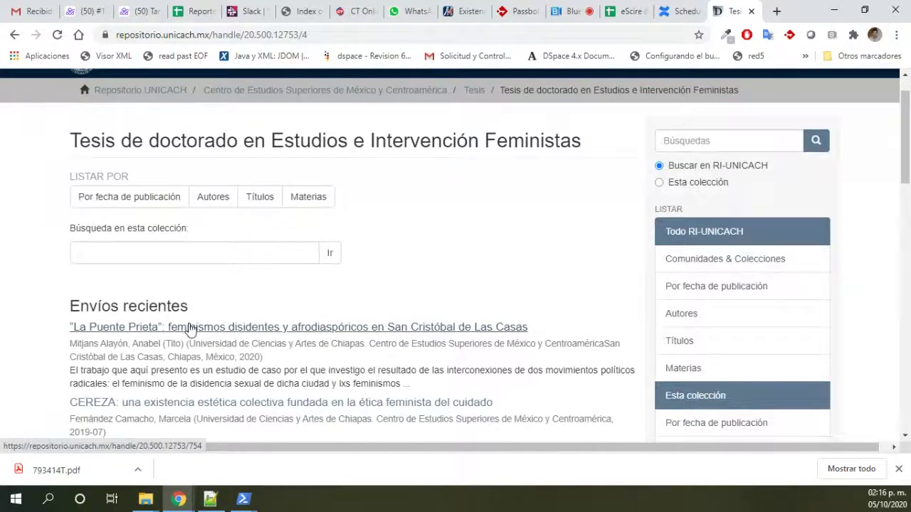
# Open the "La Puente Prieta" thesis record, examine its abstract, file link and licence, and dismiss the browser's downloads bar.
pyautogui.click(189, 327)
pyautogui.scroll(-3, 189, 329)
pyautogui.scroll(1, 189, 329)
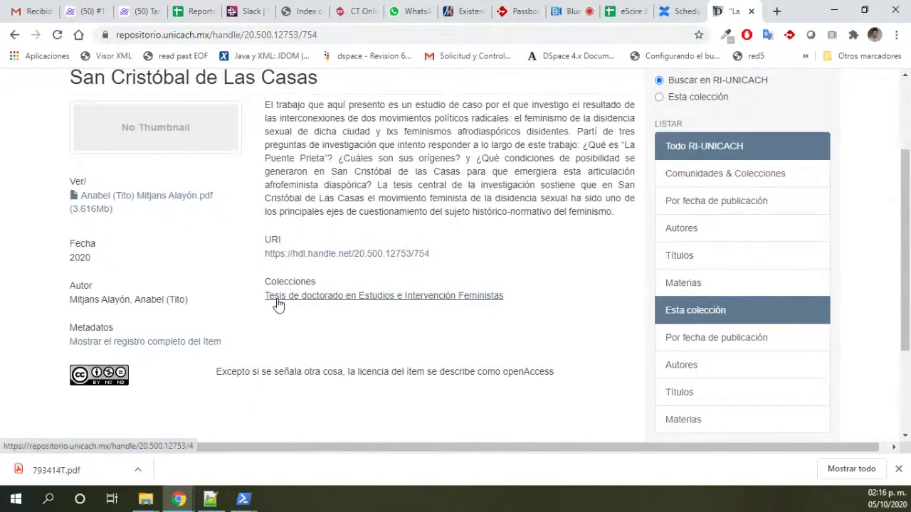
pyautogui.scroll(2, 277, 304)
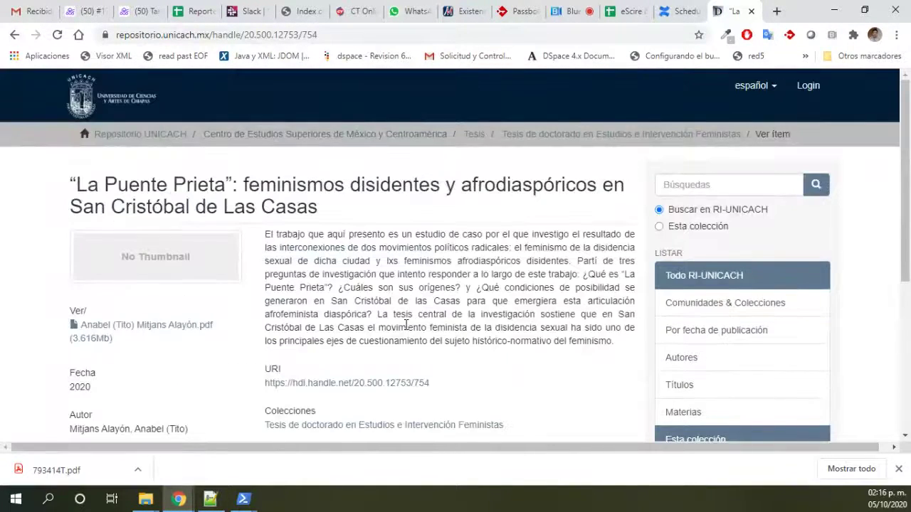
pyautogui.scroll(-2, 407, 325)
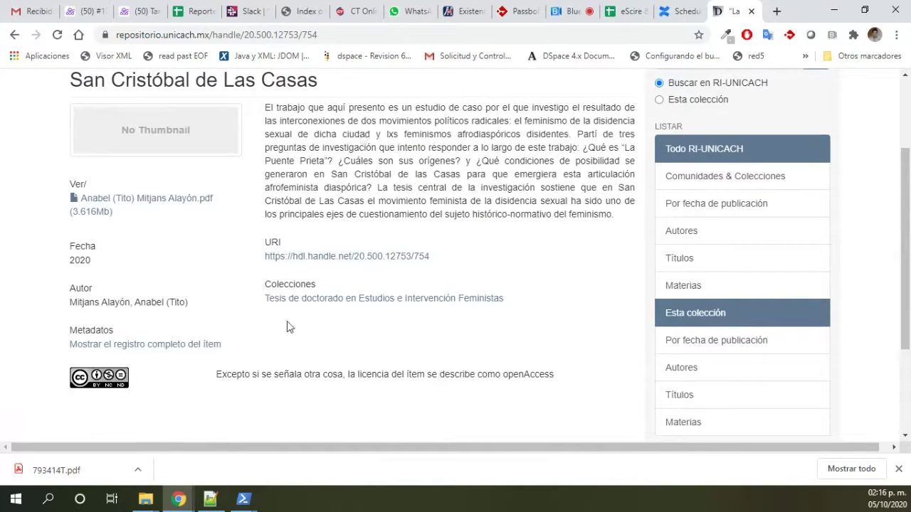
pyautogui.click(897, 469)
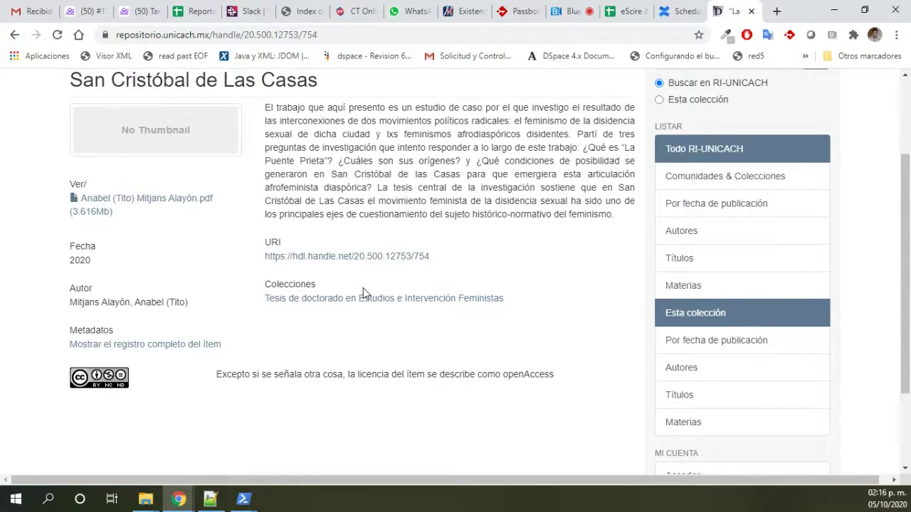
pyautogui.scroll(1, 213, 242)
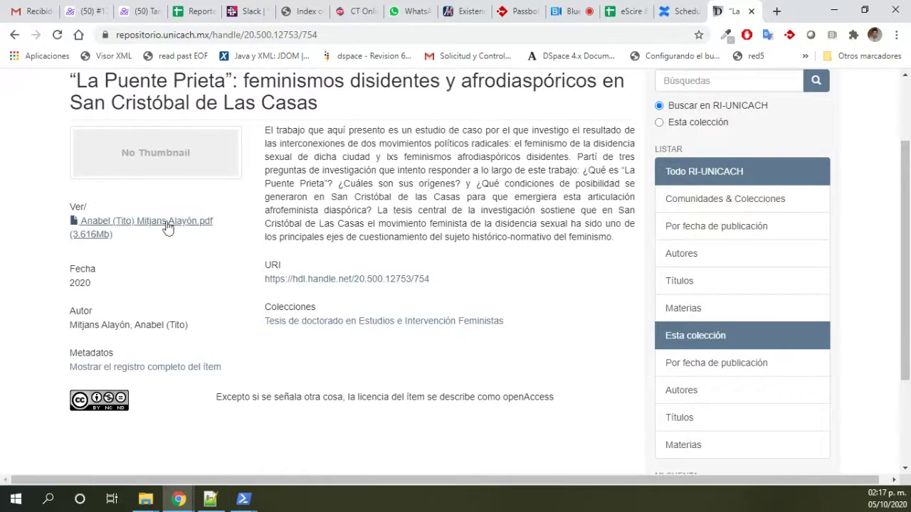
# View the thesis PDF, highlight the repositorio.cesmeca.mx host in its address, and return to the item record.
pyautogui.click(135, 224)
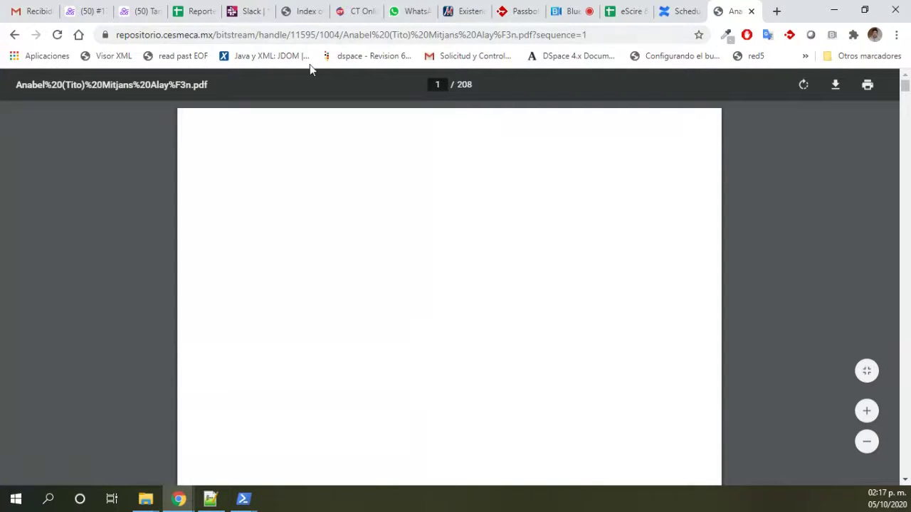
pyautogui.moveTo(212, 37); pyautogui.dragTo(117, 36)
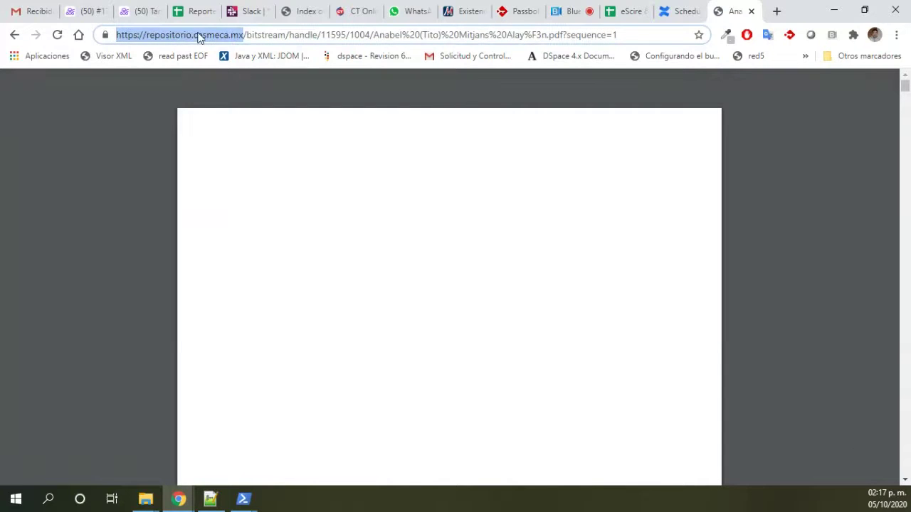
pyautogui.click(15, 38)
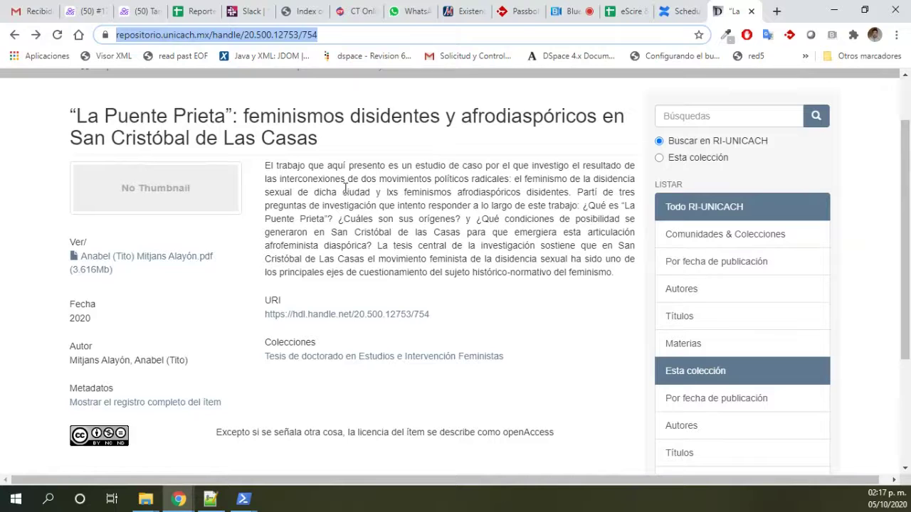
# Examine the thesis's full item record, including its Dublin Core metadata and attached files, and return to the simple record.
pyautogui.scroll(1, 345, 189)
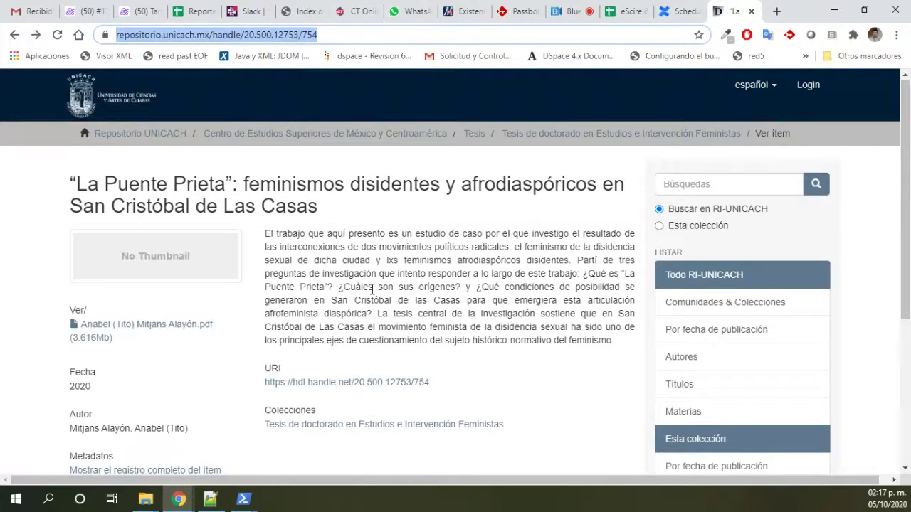
pyautogui.scroll(-1, 372, 288)
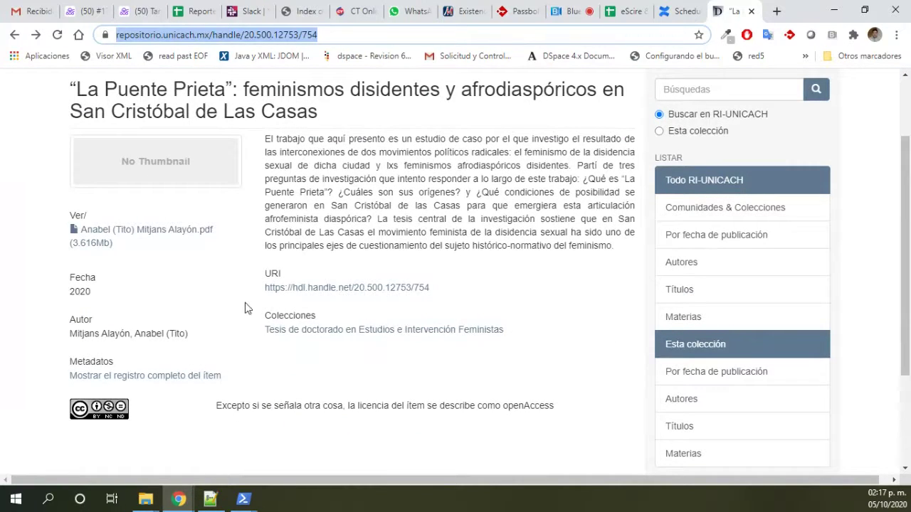
pyautogui.click(200, 379)
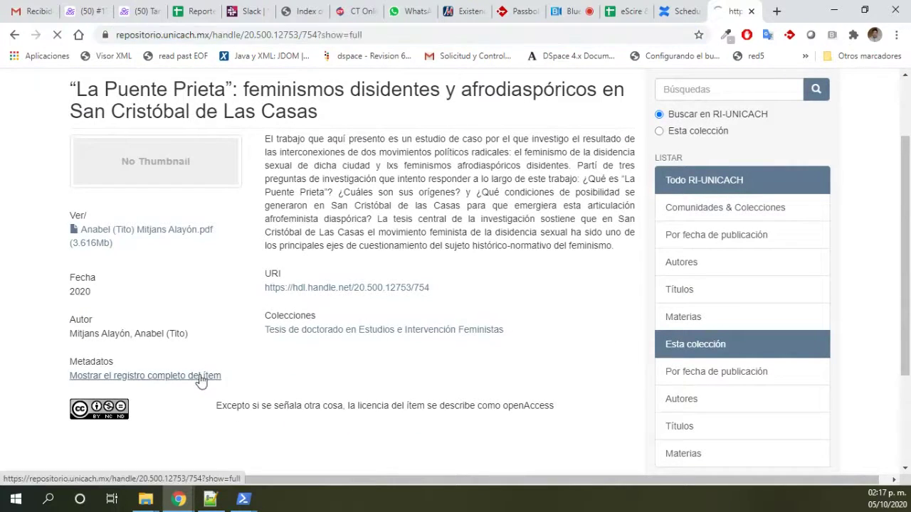
pyautogui.scroll(-4, 200, 379)
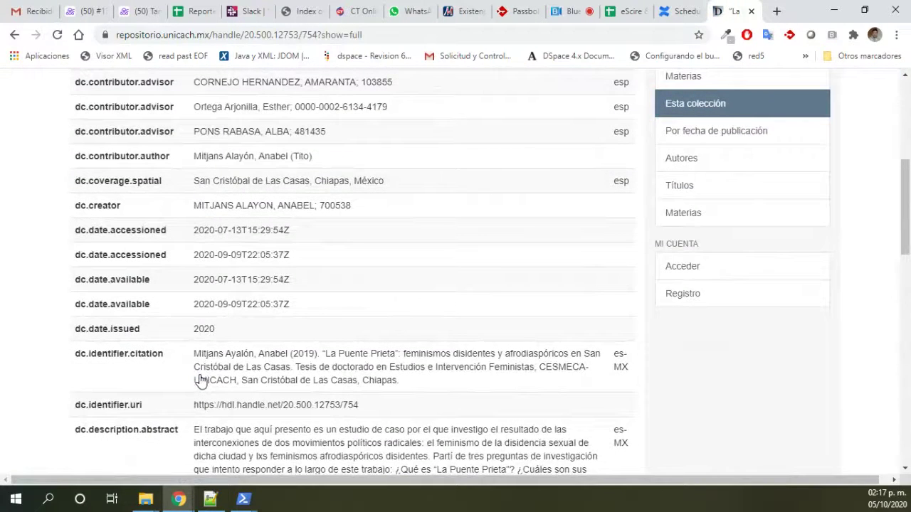
pyautogui.scroll(-15, 199, 381)
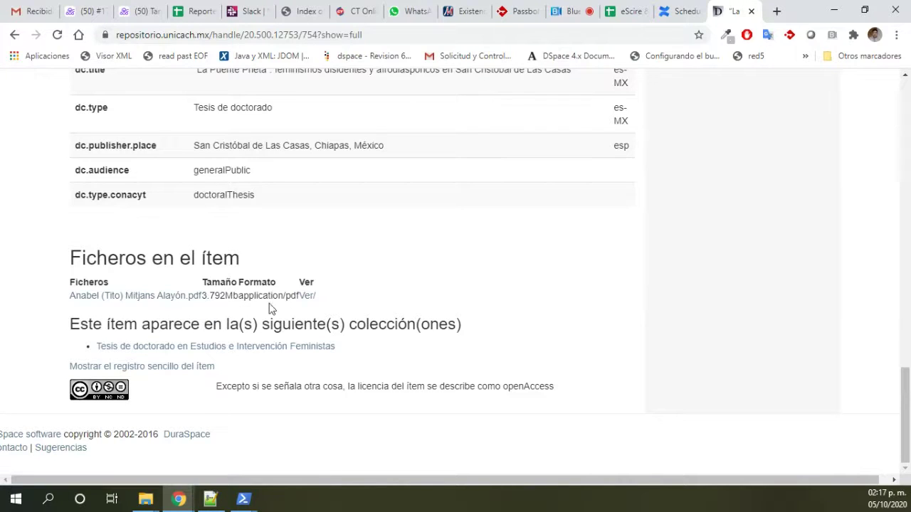
pyautogui.scroll(1, 274, 309)
pyautogui.scroll(8, 274, 309)
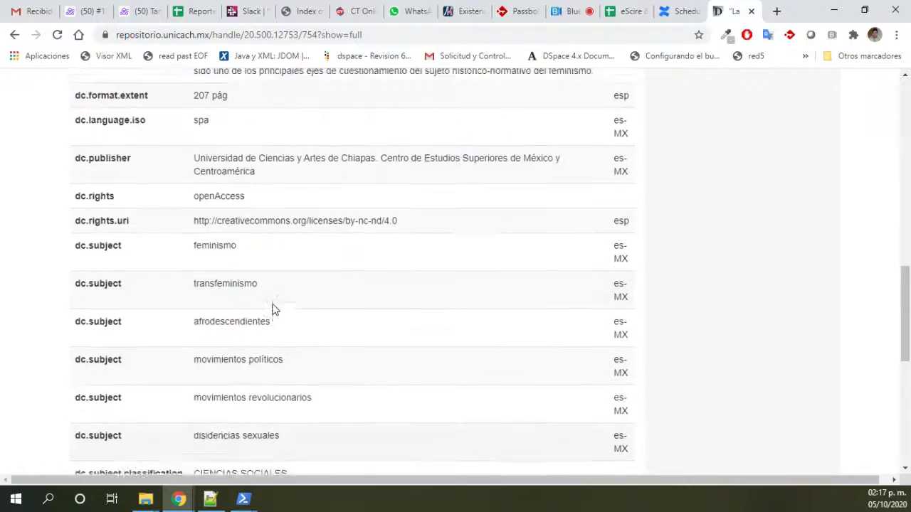
pyautogui.scroll(3, 274, 305)
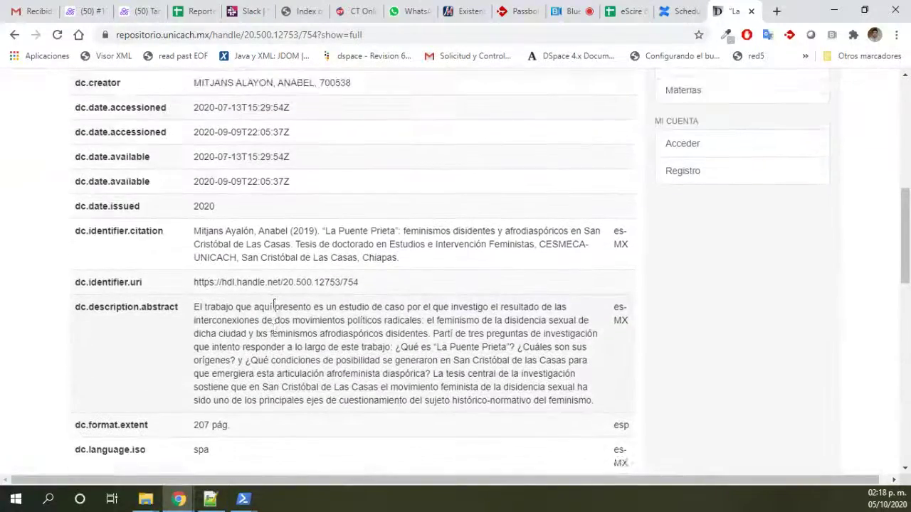
pyautogui.scroll(4, 273, 304)
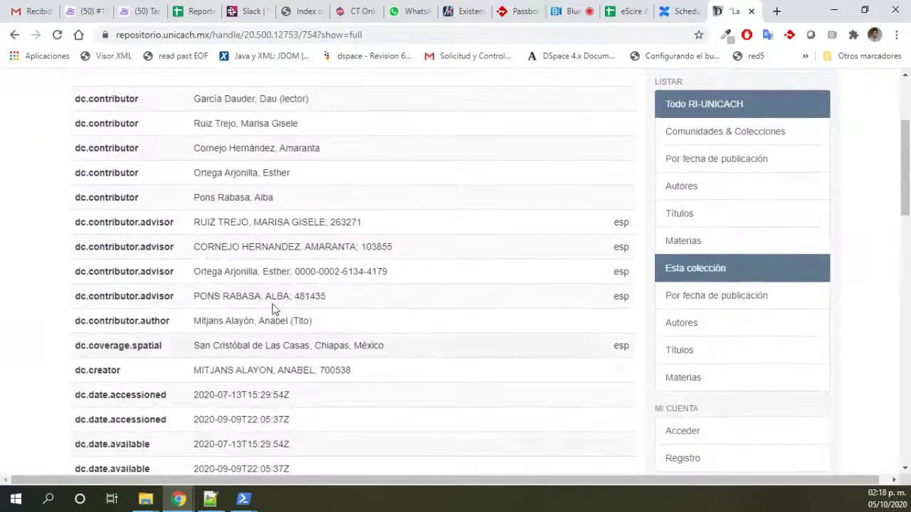
pyautogui.scroll(2, 273, 304)
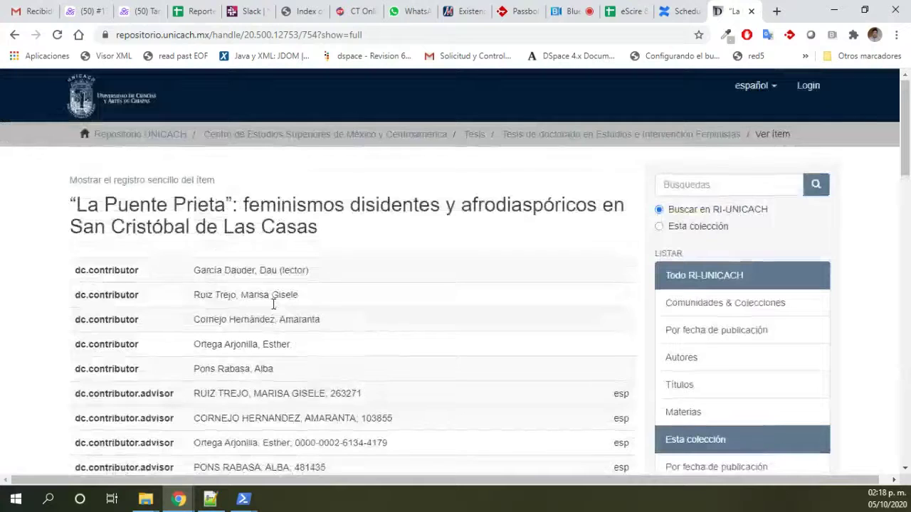
pyautogui.click(165, 181)
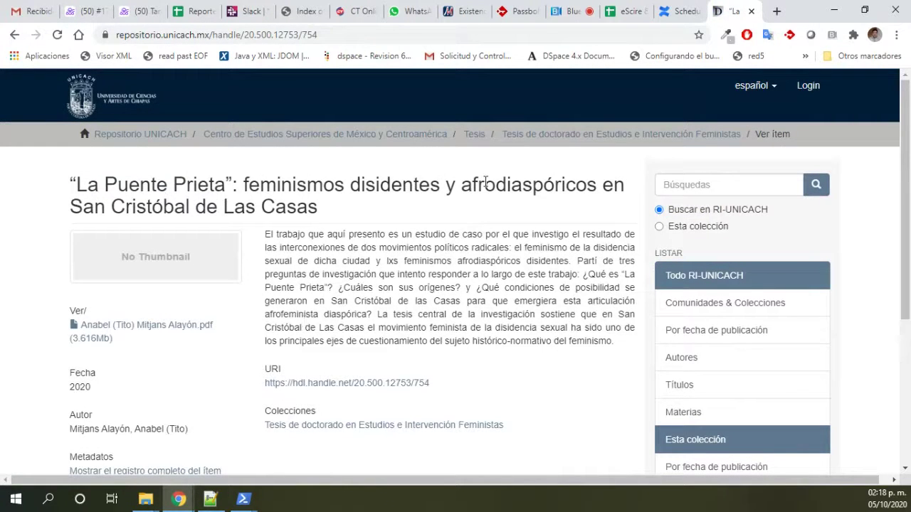
# Search the web for "repositorio unison" in a new tab and open the Universidad de Sonora institutional repository.
pyautogui.click(776, 12)
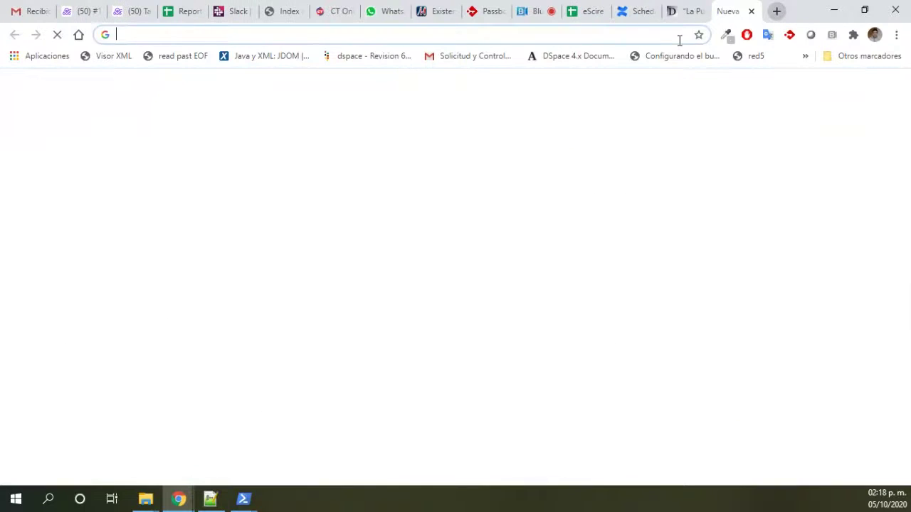
pyautogui.write('re')
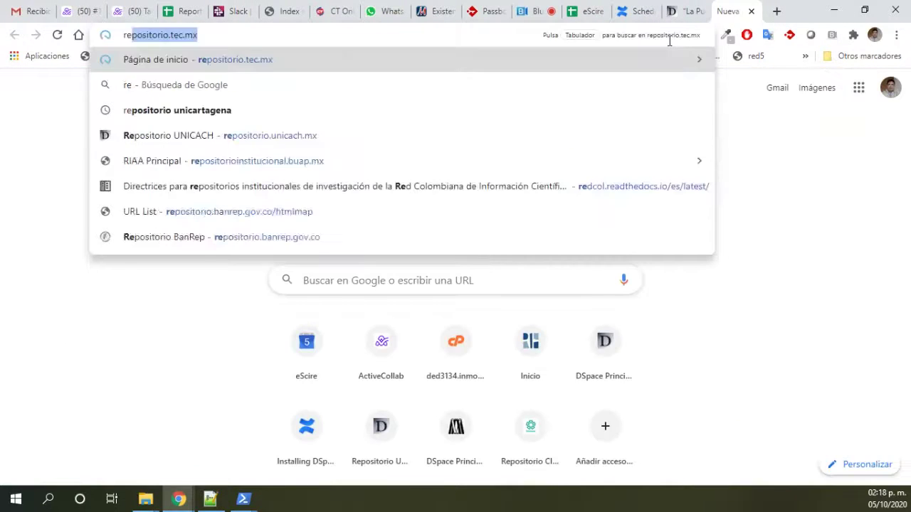
pyautogui.press('BackSpace')
pyautogui.press('BackSpace')
pyautogui.press('BackSpace')
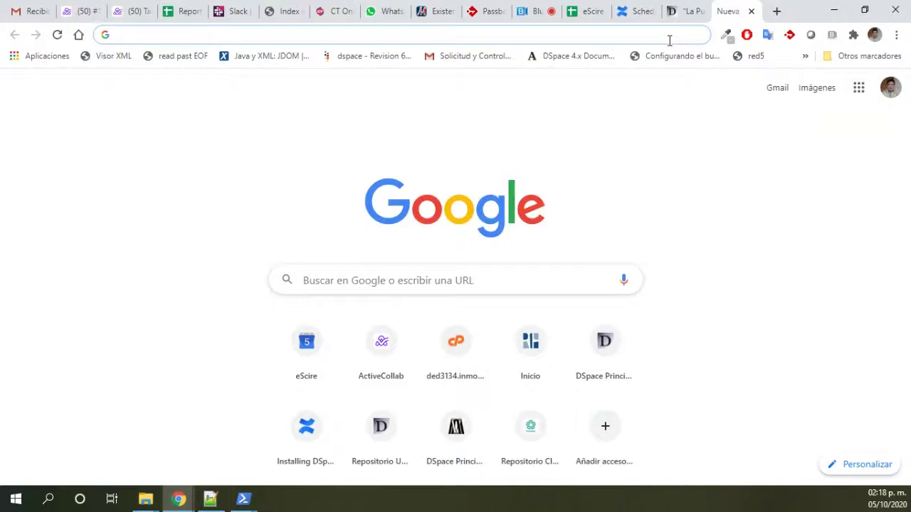
pyautogui.write('reposit')
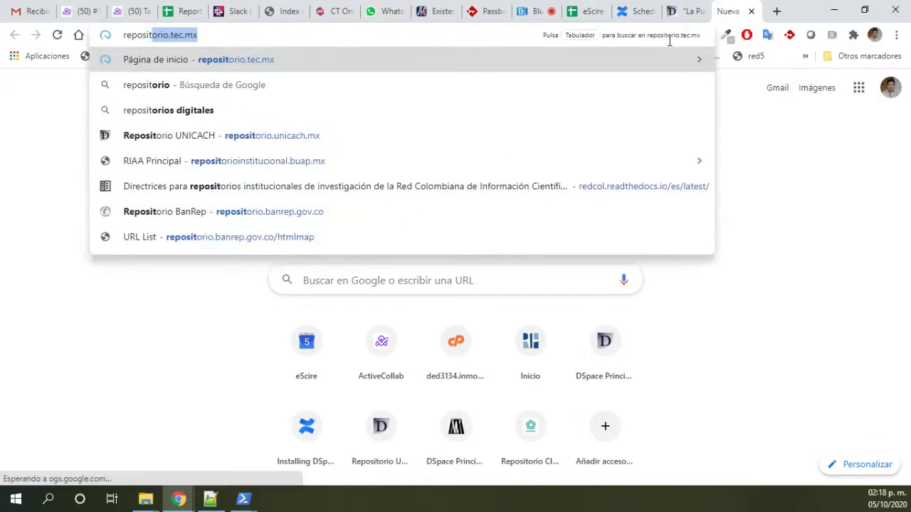
pyautogui.write('orio unison')
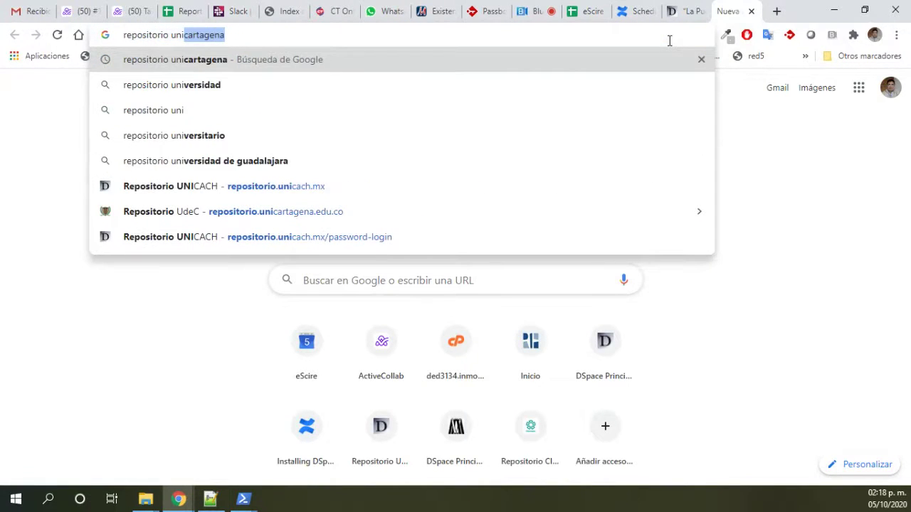
pyautogui.press('Return')
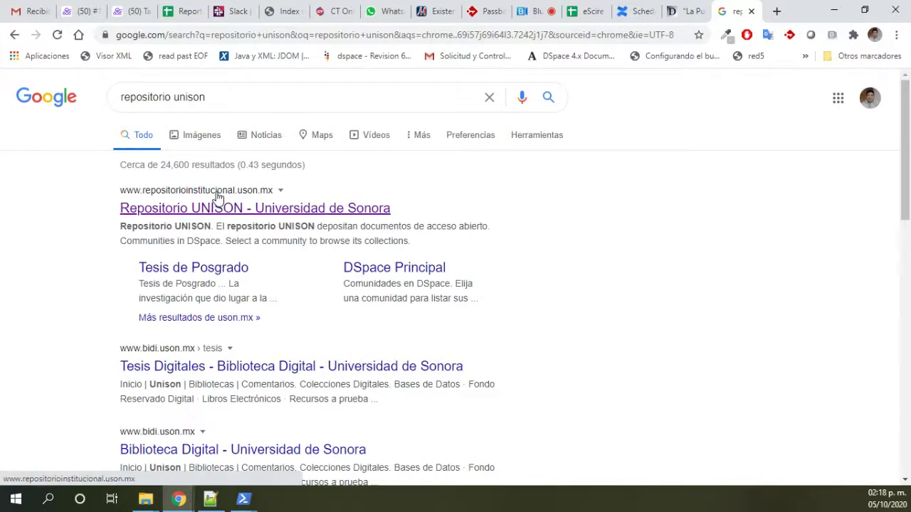
pyautogui.click(218, 202)
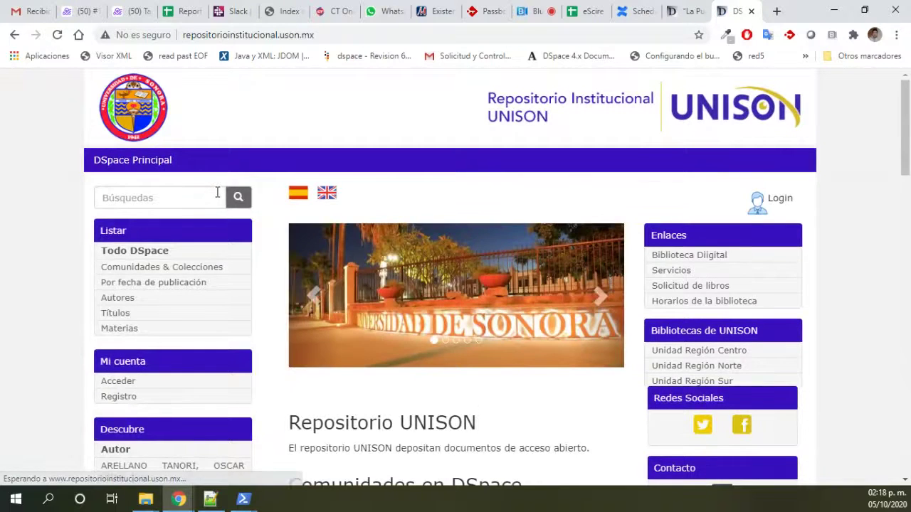
# Browse the UNISON repository to the "Corn husk extracts" item in the BIOTECNIA collection and show its full item record.
pyautogui.scroll(-3, 218, 195)
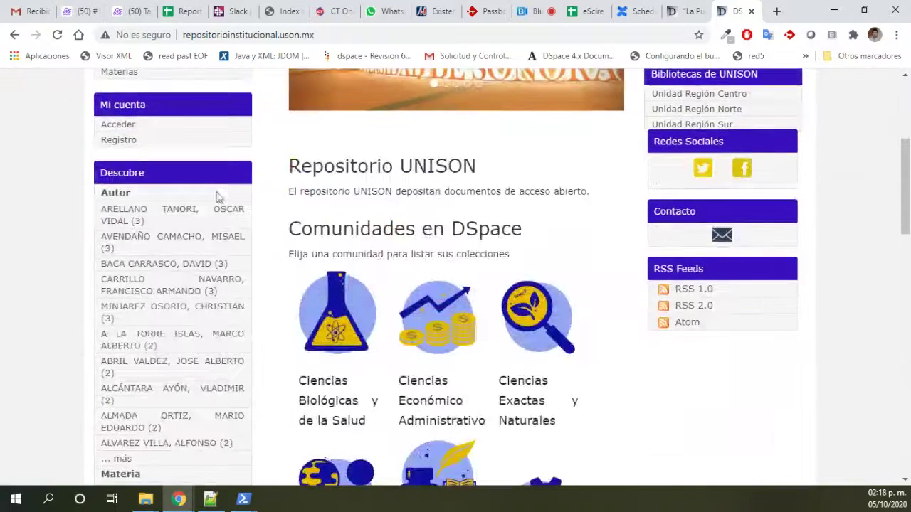
pyautogui.click(449, 326)
pyautogui.scroll(-3, 348, 346)
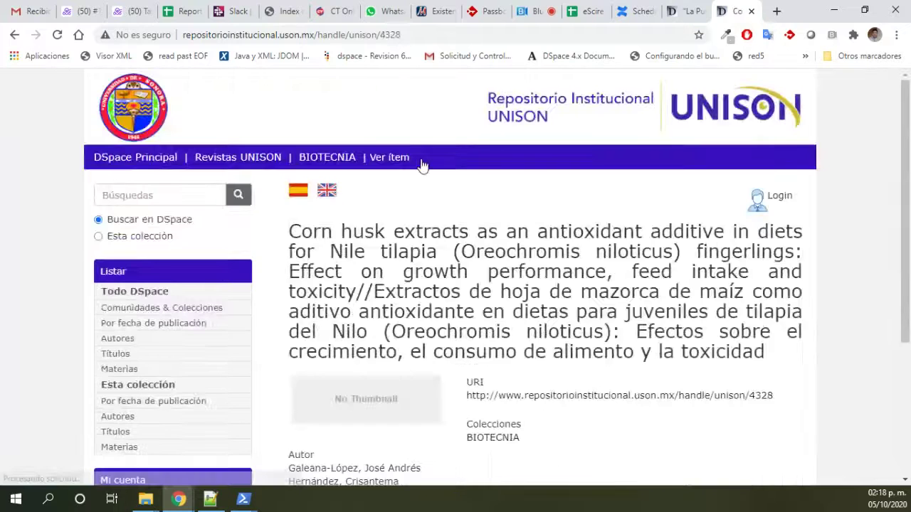
pyautogui.scroll(-3, 422, 165)
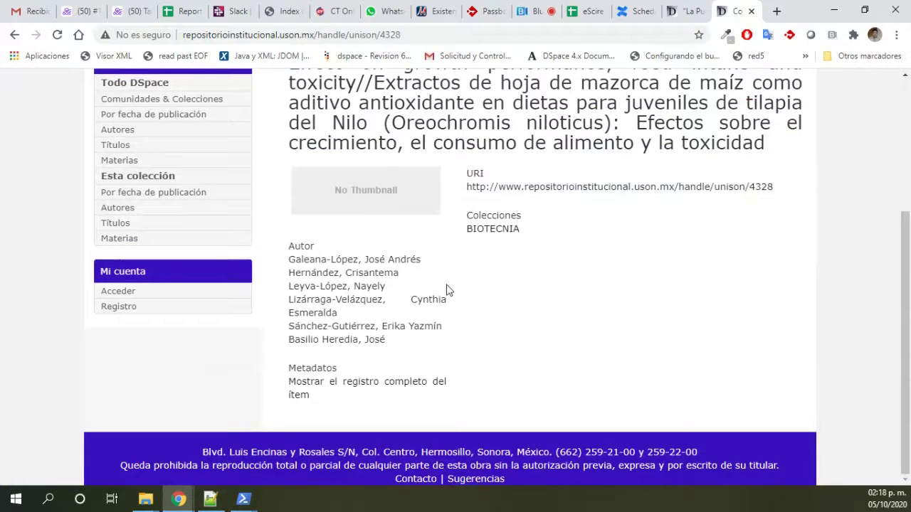
pyautogui.click(356, 384)
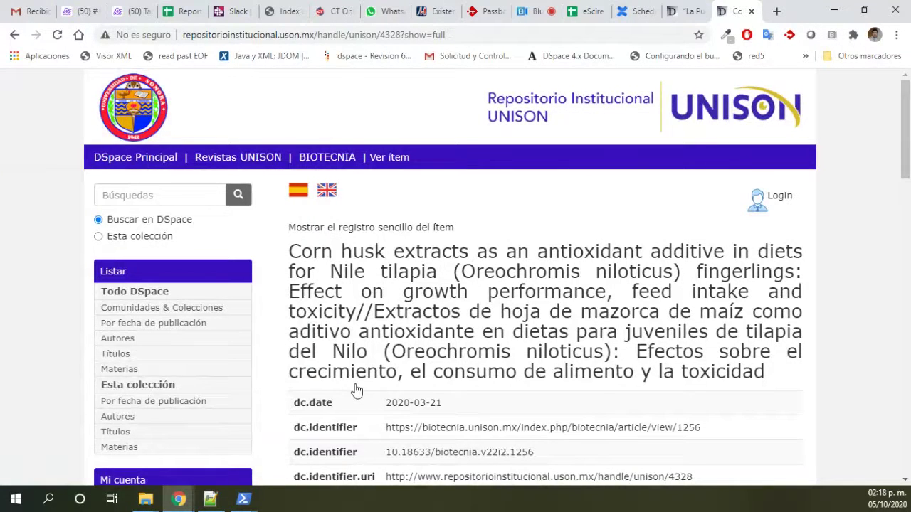
# Copy the biotecnia.unison.mx article link from the record's dc.identifier field and open it in a new tab.
pyautogui.scroll(-3, 356, 390)
pyautogui.moveTo(709, 192); pyautogui.dragTo(378, 194)
pyautogui.hotkey('ctrl', 'c')
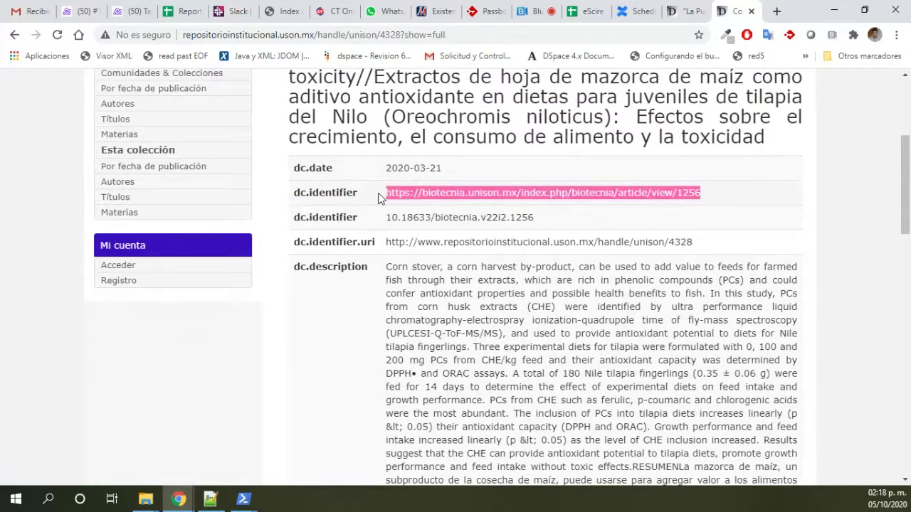
pyautogui.click(776, 11)
pyautogui.hotkey('ctrl', 'v')
pyautogui.press('Return')
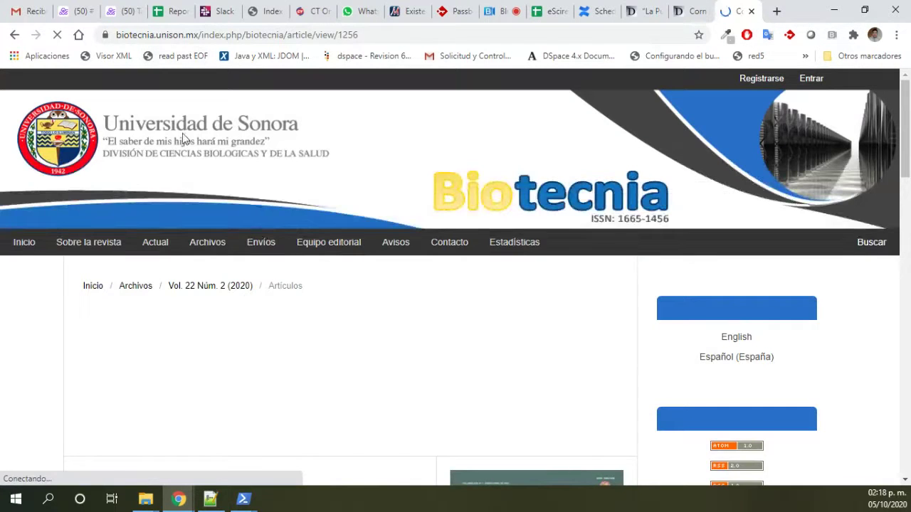
# Return to the repository item, switch it to the simple record, and examine its URI, collection and metadata.
pyautogui.click(695, 6)
pyautogui.click(356, 179)
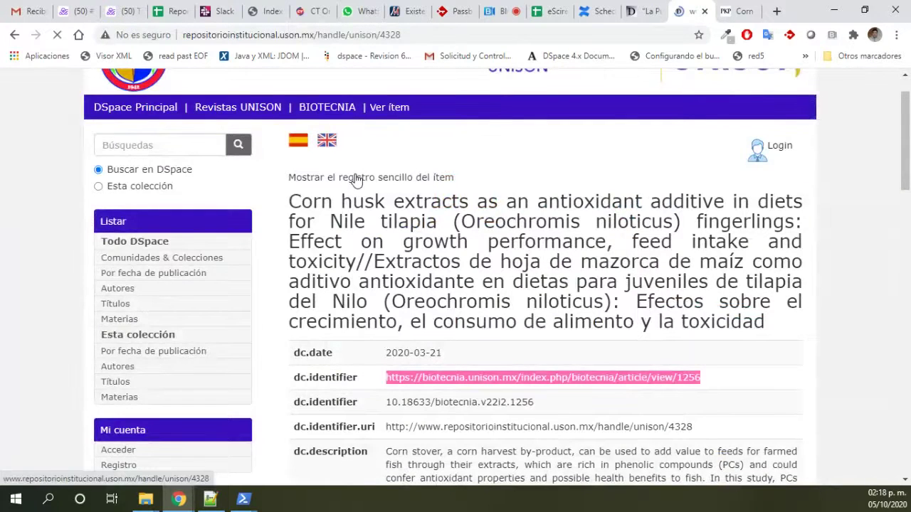
pyautogui.scroll(-3, 563, 372)
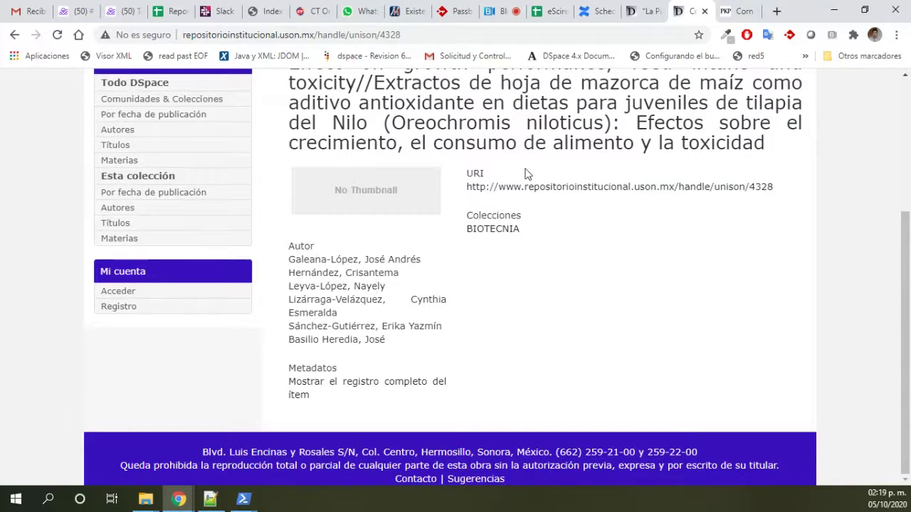
pyautogui.moveTo(309, 174); pyautogui.dragTo(362, 205)
# Highlight the title and web address of the Biotecnia journal article, and check the attendee's question in the registration spreadsheet.
pyautogui.click(740, 11)
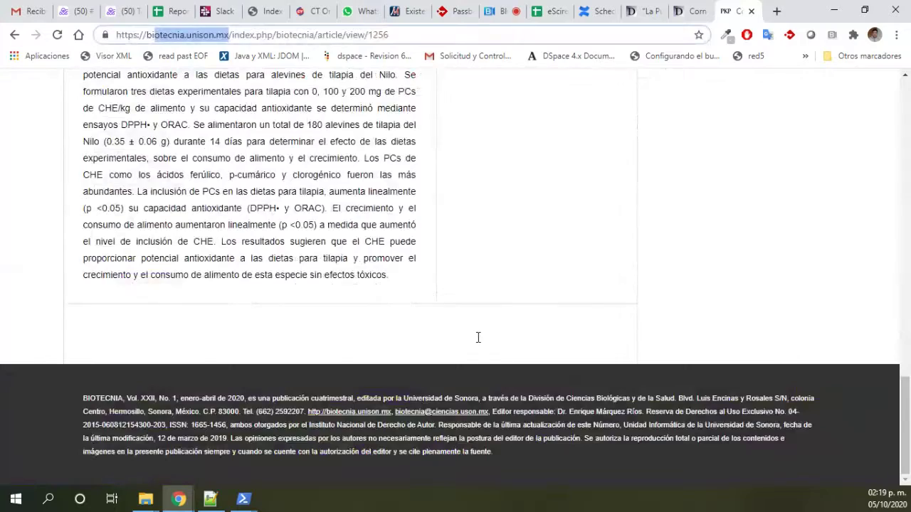
pyautogui.scroll(10, 478, 335)
pyautogui.moveTo(82, 326); pyautogui.dragTo(515, 424)
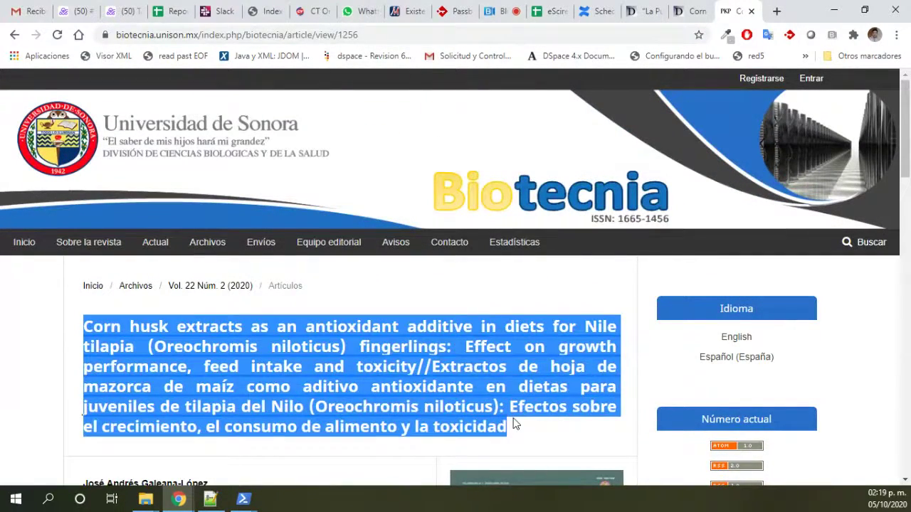
pyautogui.scroll(-2, 515, 423)
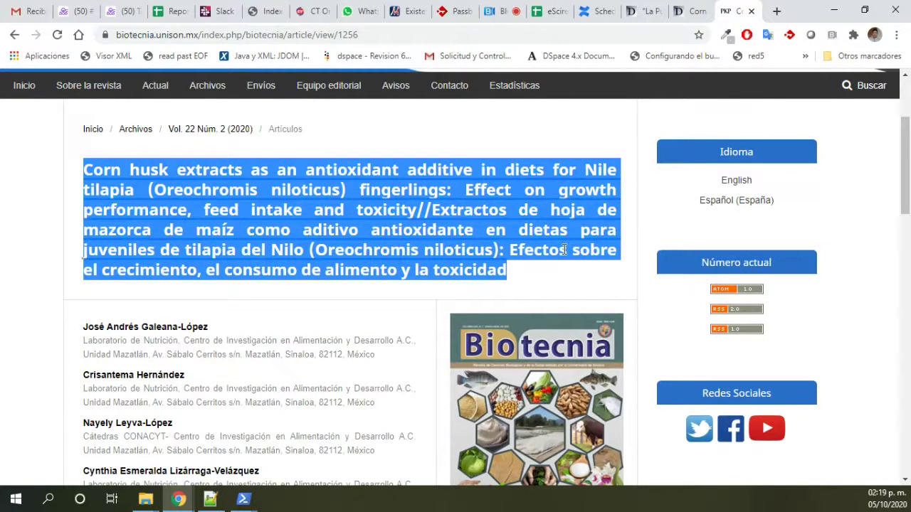
pyautogui.scroll(2, 564, 250)
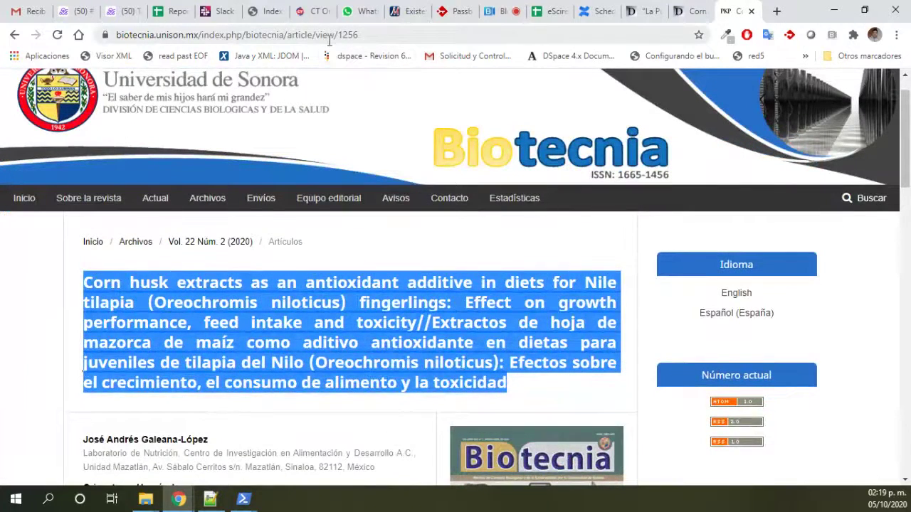
pyautogui.click(330, 35)
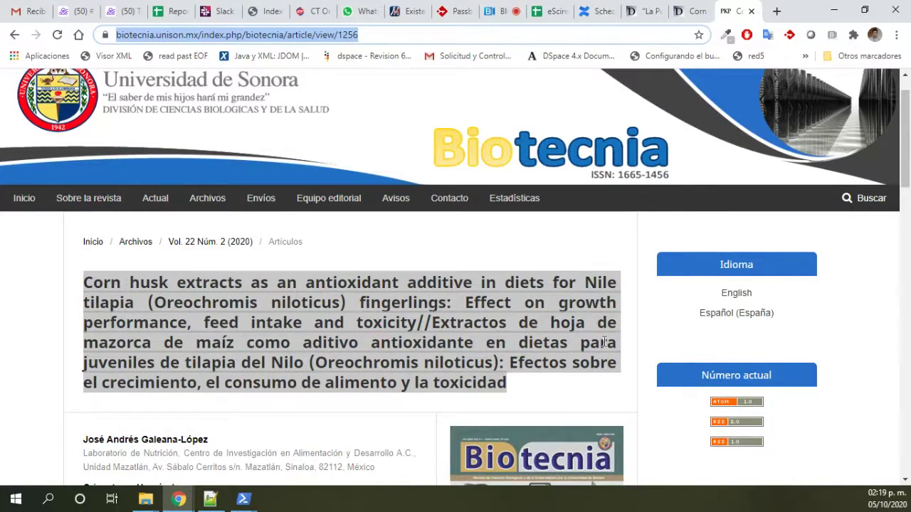
pyautogui.click(559, 10)
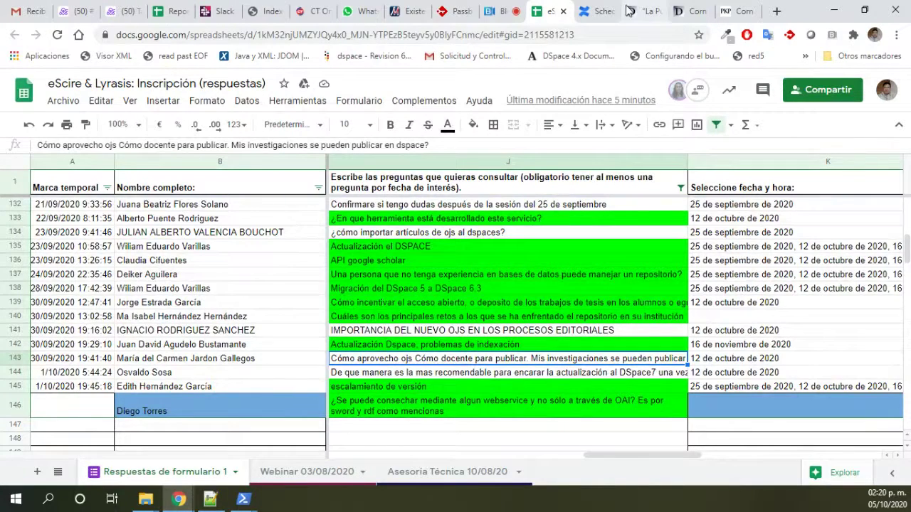
# Copy the URI of the UNISON "Corn husk extracts" item and open it in a new tab.
pyautogui.click(703, 9)
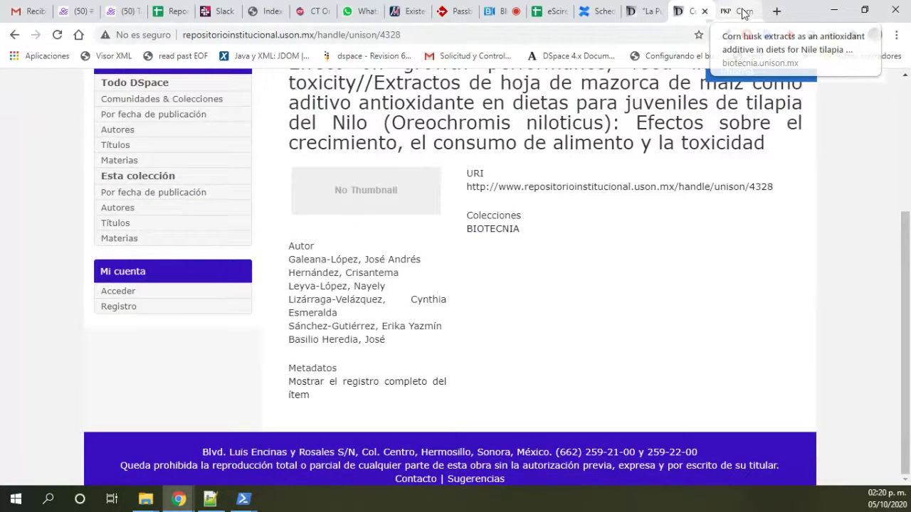
pyautogui.scroll(1, 529, 183)
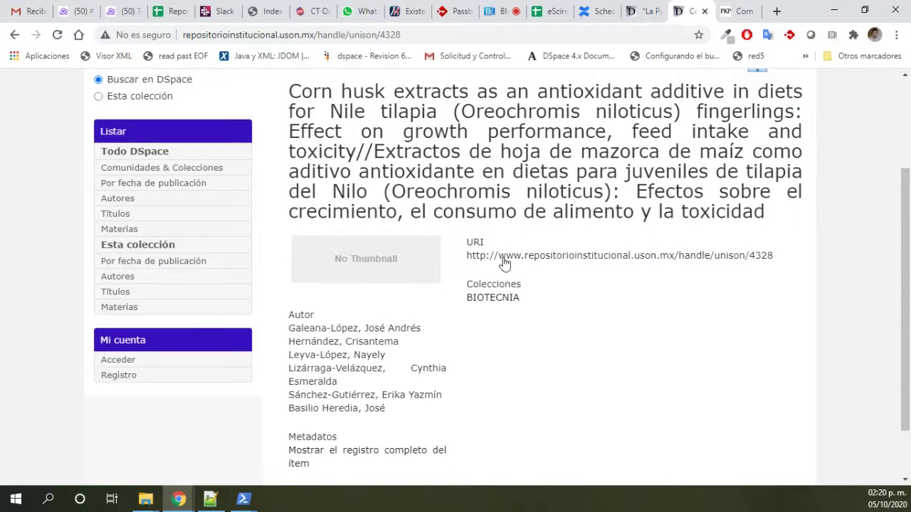
pyautogui.moveTo(783, 266); pyautogui.dragTo(462, 267)
pyautogui.hotkey('ctrl', 'c')
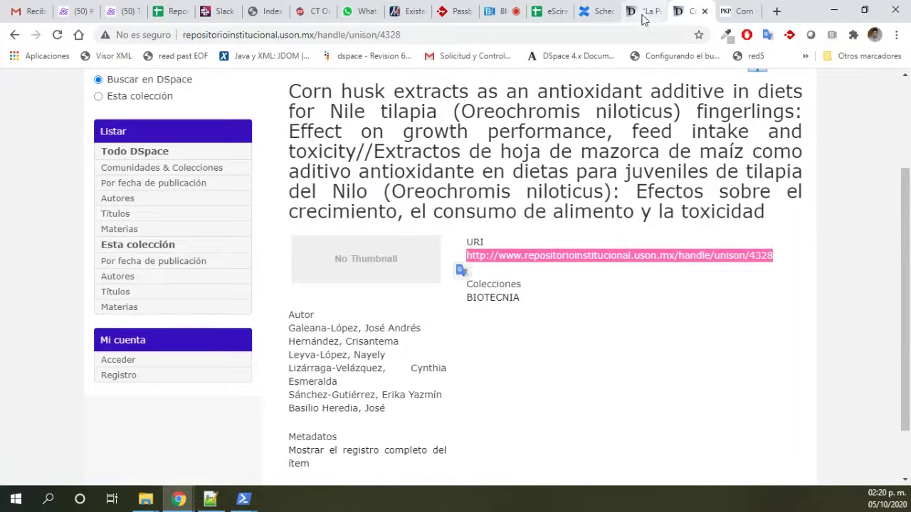
pyautogui.click(776, 10)
pyautogui.hotkey('ctrl', 'v')
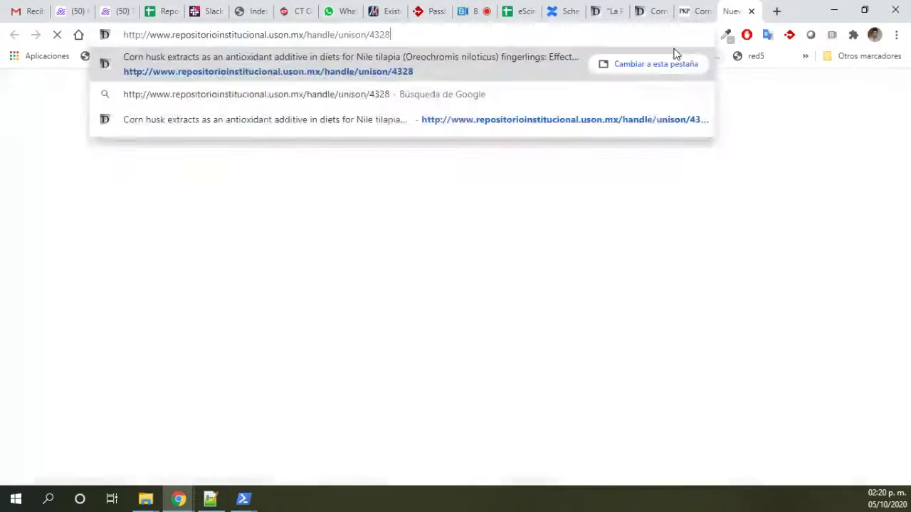
pyautogui.press('Return')
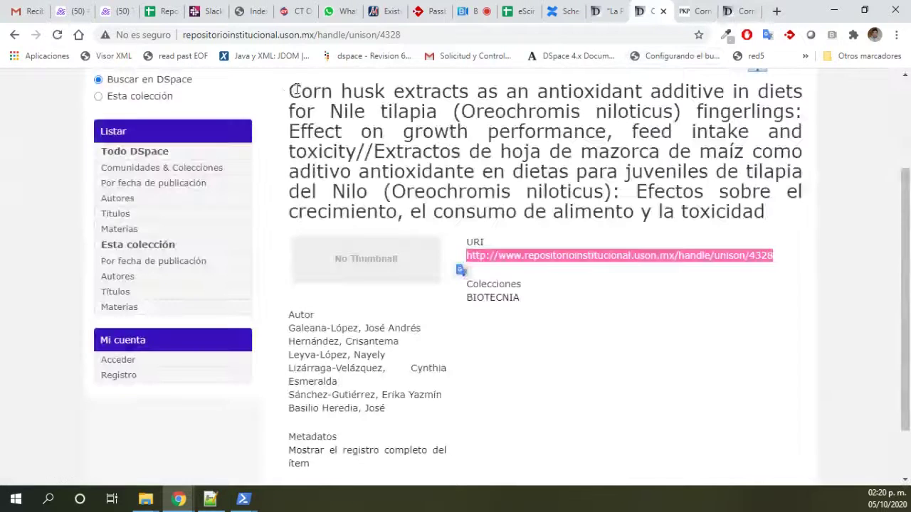
# Copy the English part of the item's title, ending at "toxicity", and search Google for it in a new tab.
pyautogui.moveTo(288, 87); pyautogui.dragTo(360, 150)
pyautogui.hotkey('ctrl', 'c')
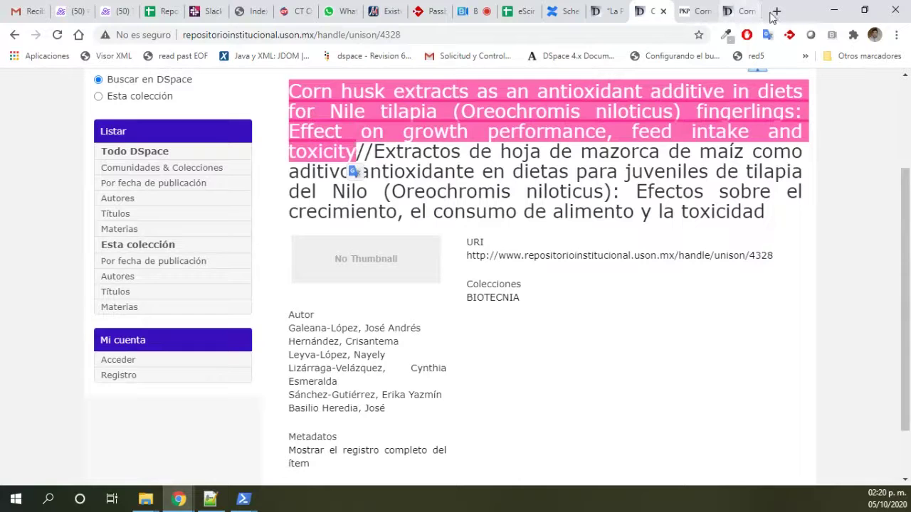
pyautogui.click(776, 12)
pyautogui.hotkey('ctrl', 'v')
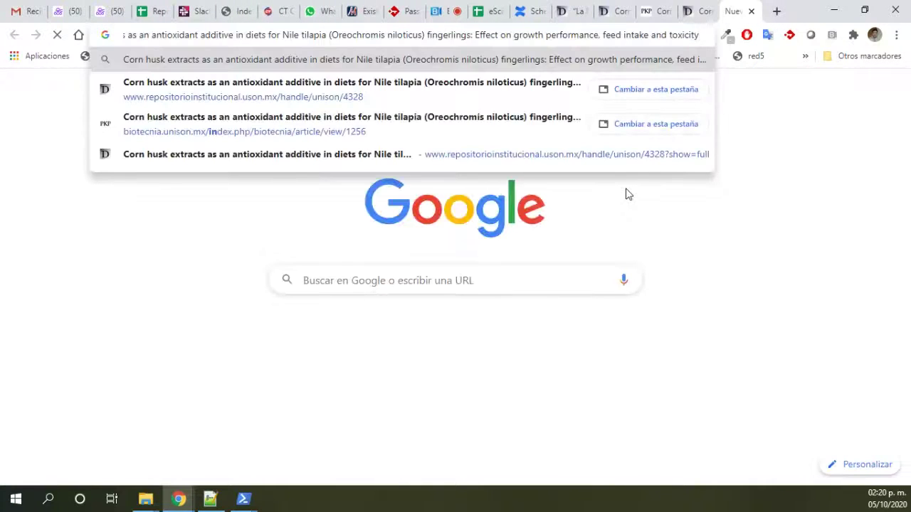
pyautogui.press('Return')
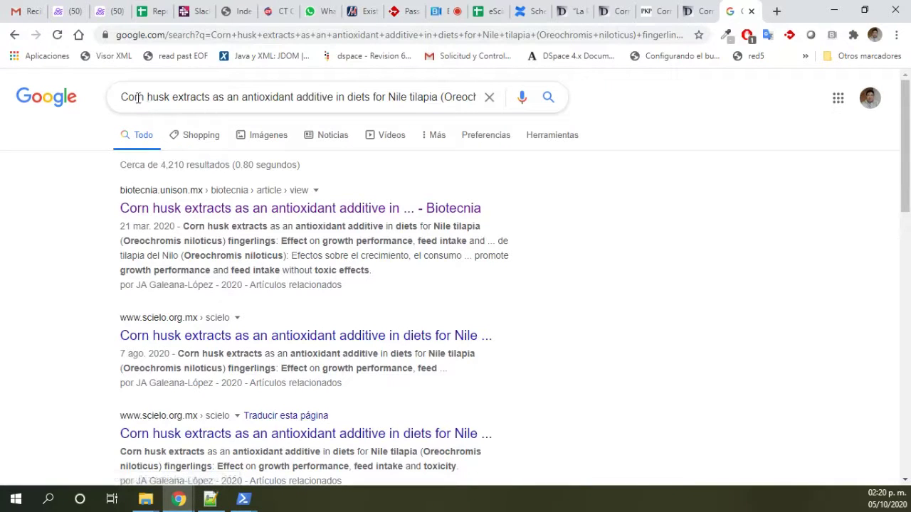
# Examine which sites list the corn husk article in the search results and open the ResearchGate publication.
pyautogui.moveTo(155, 96); pyautogui.dragTo(178, 190)
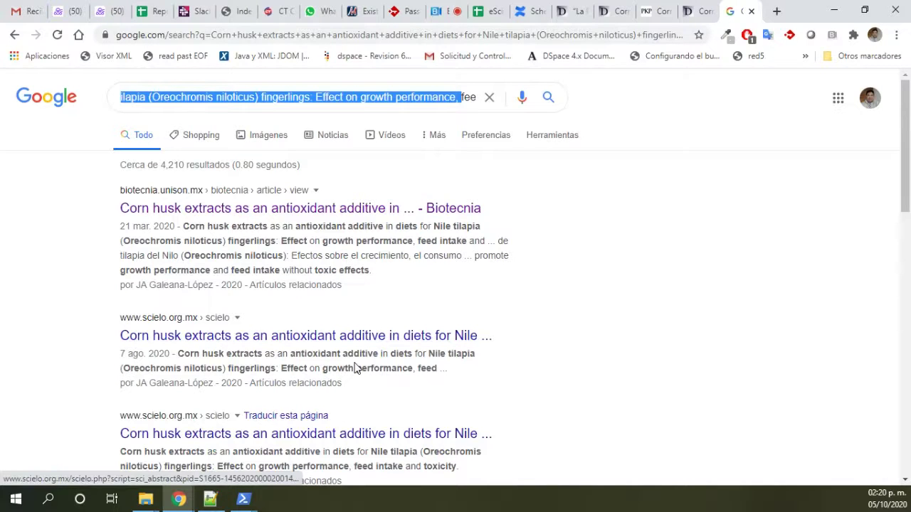
pyautogui.scroll(-3, 356, 368)
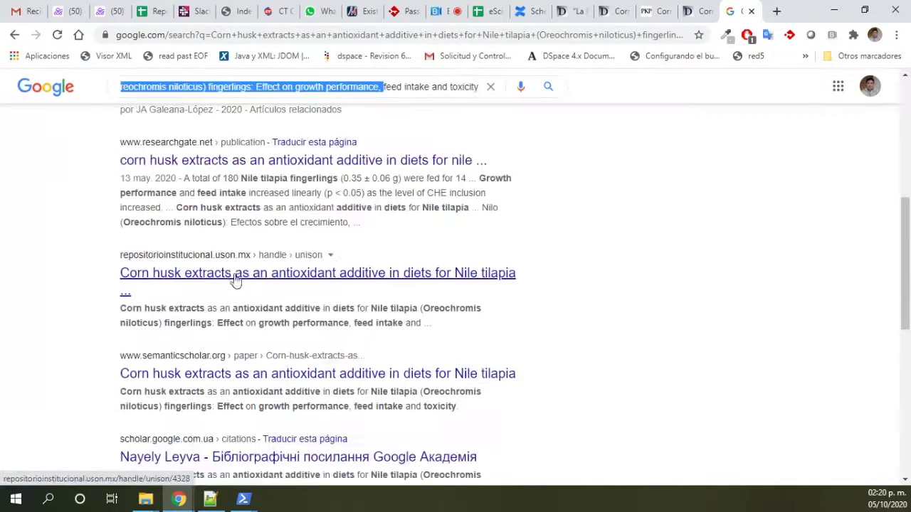
pyautogui.scroll(5, 239, 280)
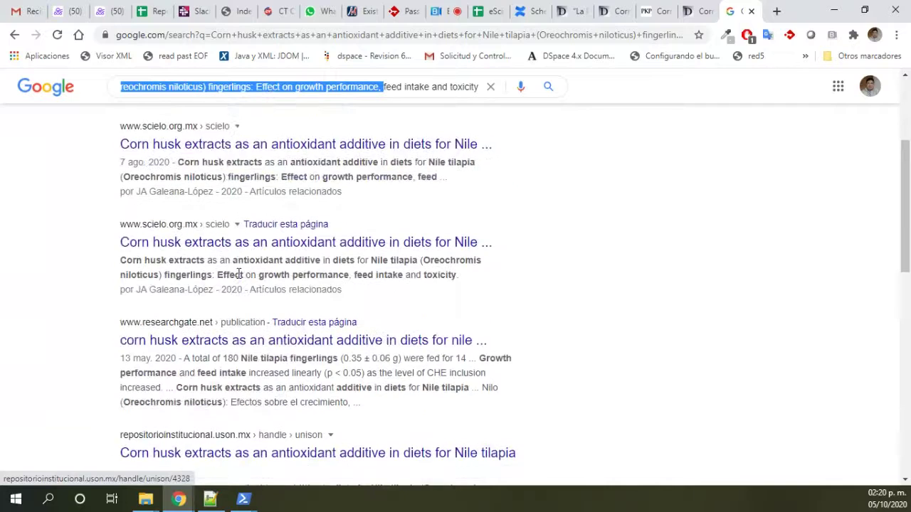
pyautogui.scroll(-1, 323, 341)
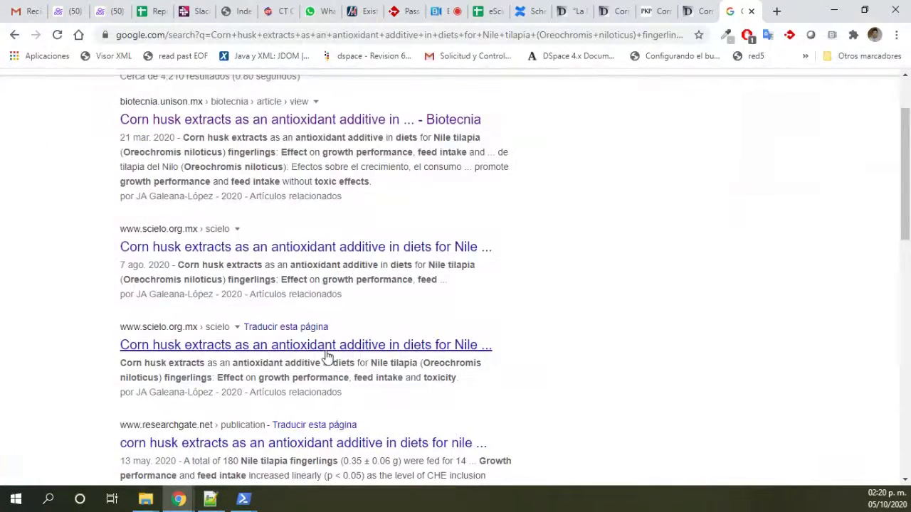
pyautogui.scroll(-2, 327, 356)
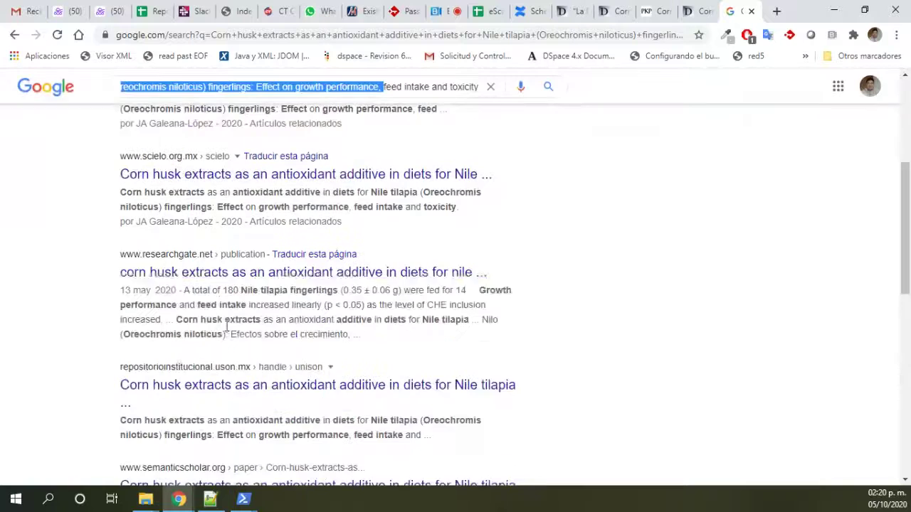
pyautogui.click(313, 272)
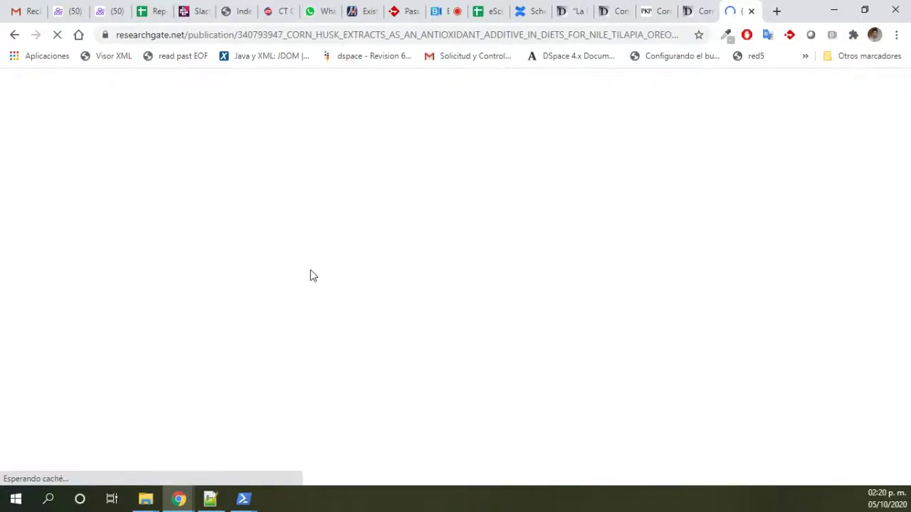
# Look through the corn husk article's ResearchGate page, from its title and authors down into the full text.
pyautogui.scroll(-1, 310, 276)
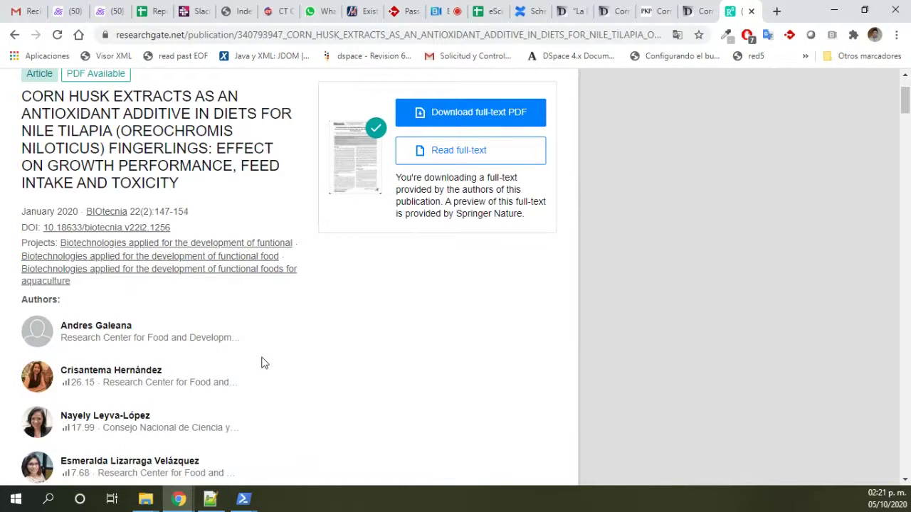
pyautogui.scroll(-10, 261, 362)
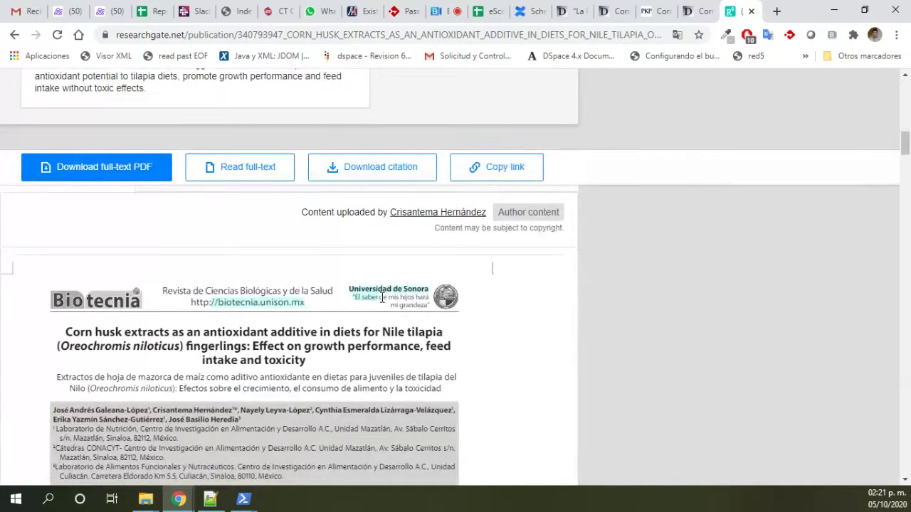
pyautogui.scroll(-15, 382, 297)
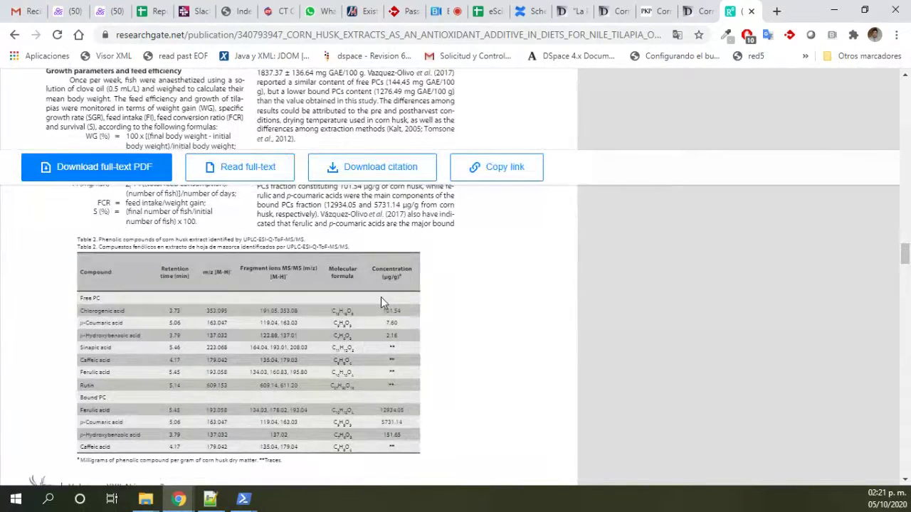
pyautogui.scroll(-10, 381, 296)
# Close the ResearchGate, UNISON repository and Biotecnia journal pages of the corn husk article.
pyautogui.click(750, 13)
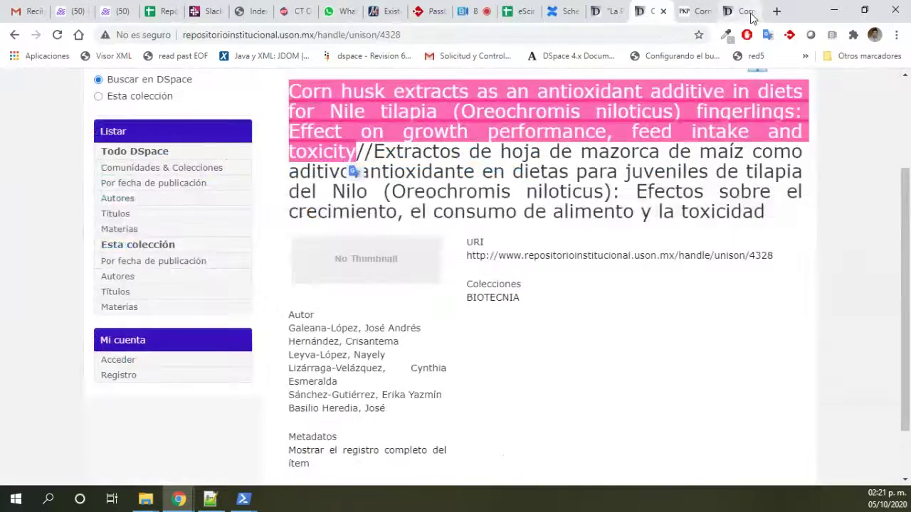
pyautogui.click(661, 12)
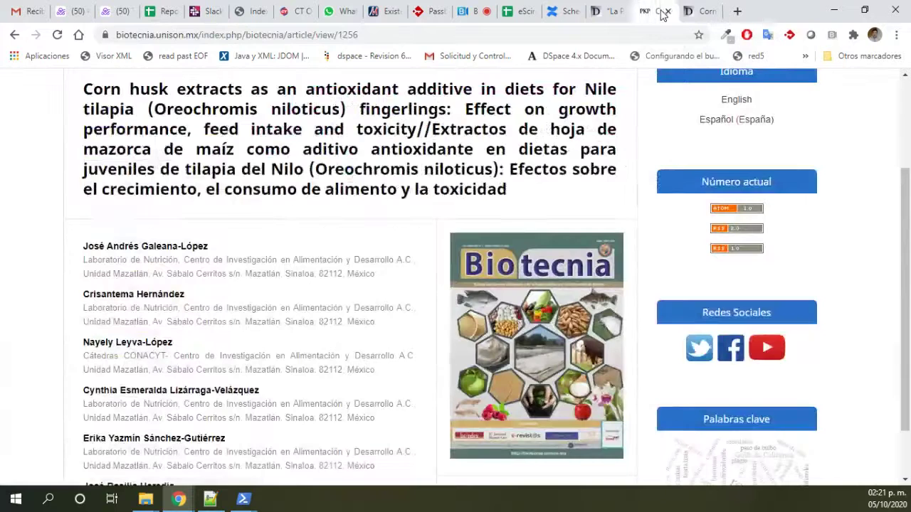
pyautogui.click(662, 13)
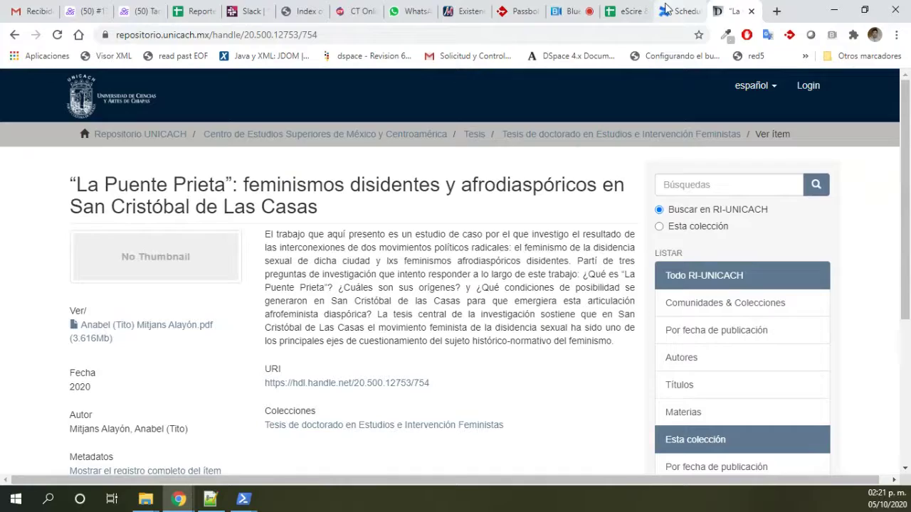
# Select the question about updating to DSpace7 in the registration spreadsheet and review that registrant's country, institution, department and chosen dates.
pyautogui.click(630, 11)
pyautogui.click(461, 375)
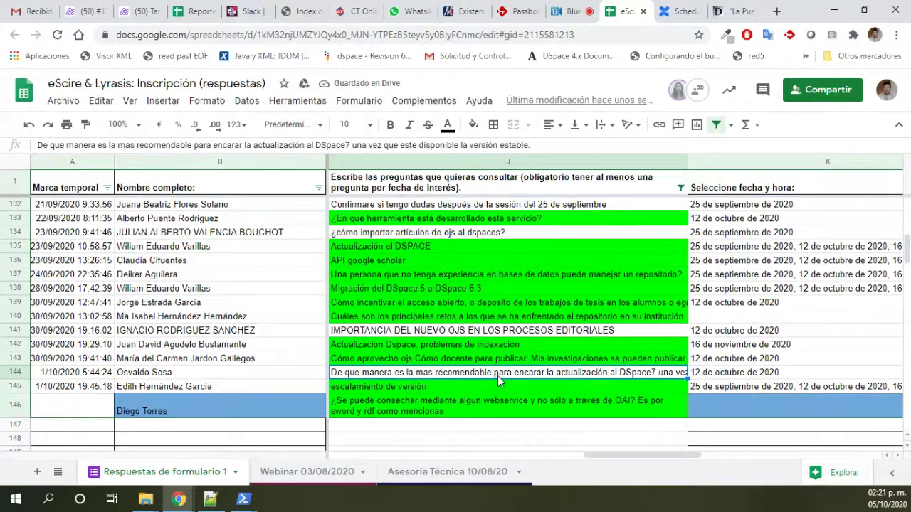
pyautogui.press('Right')
pyautogui.press('Left')
pyautogui.press('Left')
pyautogui.press('Left')
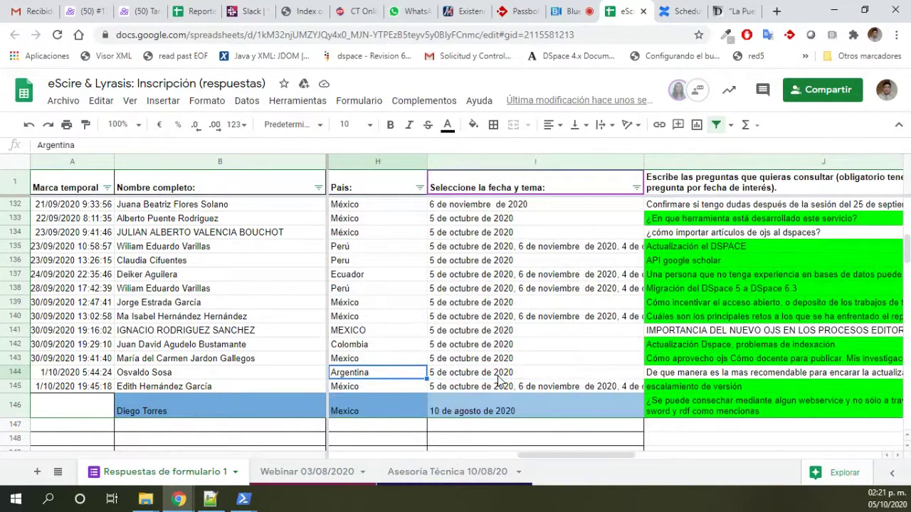
pyautogui.press('Left')
pyautogui.press('Left')
pyautogui.press('Left')
pyautogui.press('Left')
pyautogui.press('Left')
pyautogui.press('Right')
pyautogui.press('Right')
pyautogui.press('Right')
pyautogui.press('Right')
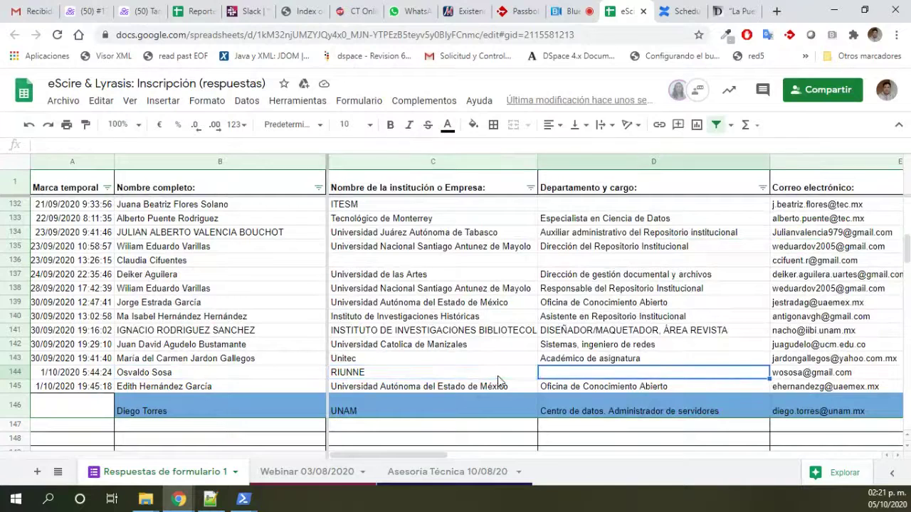
pyautogui.press('Right')
pyautogui.press('Right')
pyautogui.press('Right')
pyautogui.press('Left')
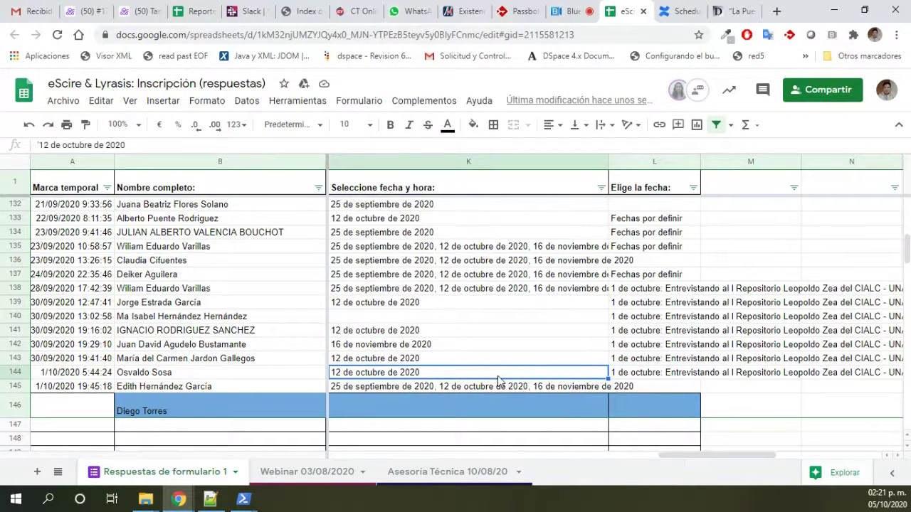
pyautogui.press('Left')
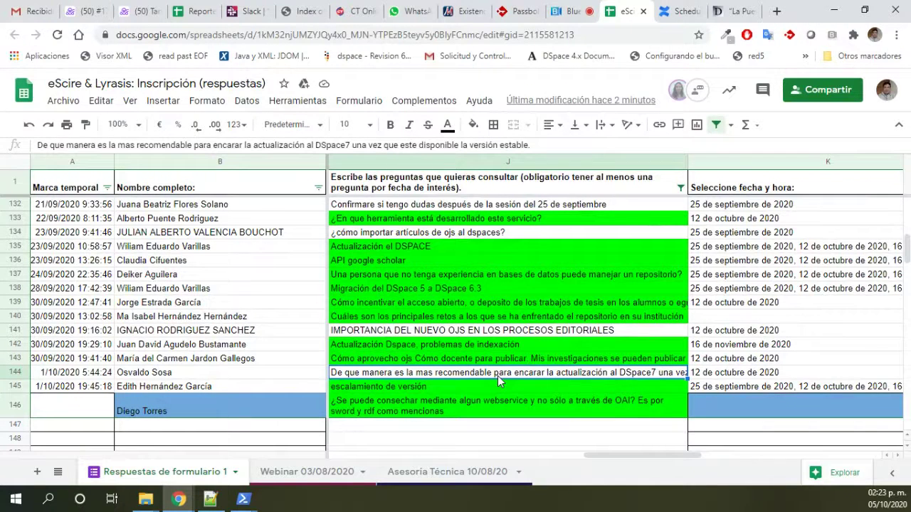
# Fill the cell of the question about the recommended way to update to DSpace7 with green.
pyautogui.press('Up')
pyautogui.press('Down')
pyautogui.hscroll(-2, 497, 376)
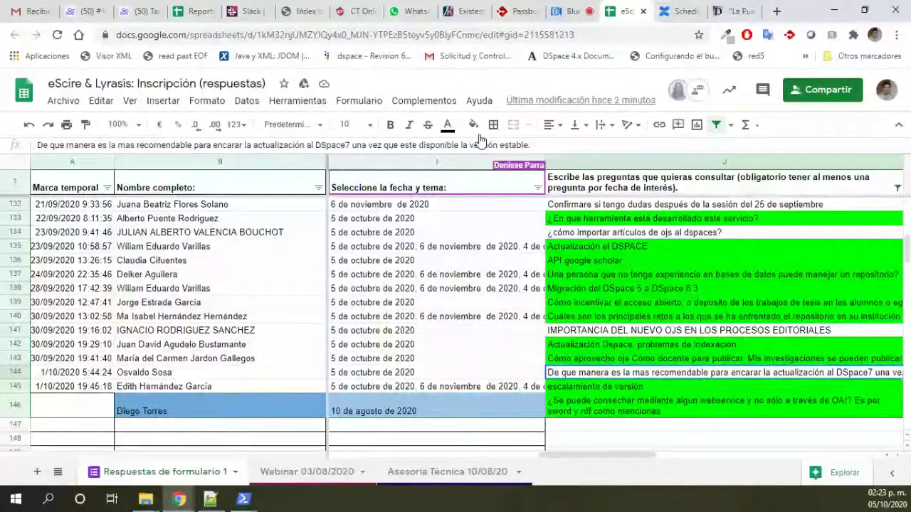
pyautogui.click(473, 126)
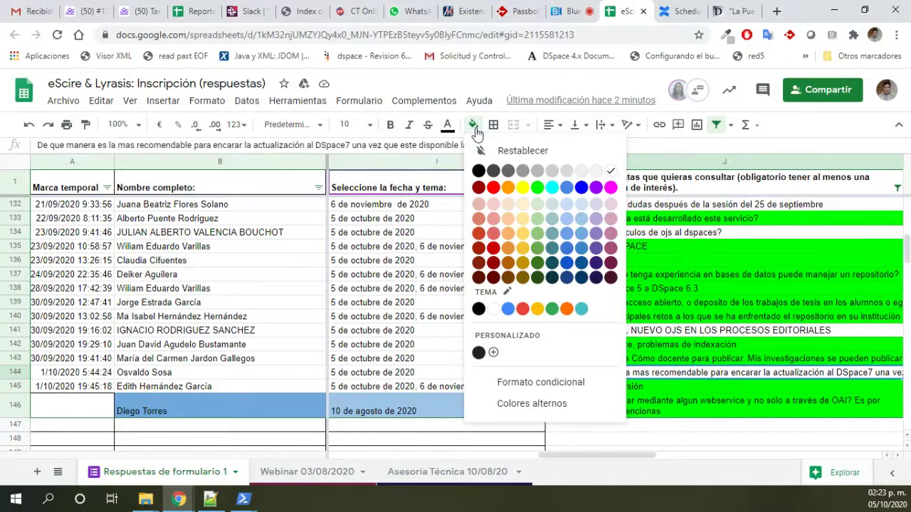
pyautogui.click(537, 187)
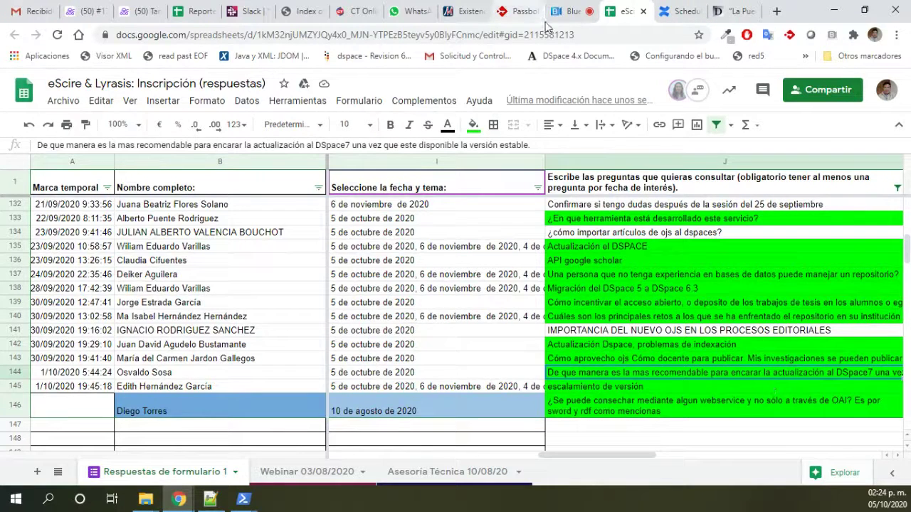
# Check the BlueJeans meeting chat for attendees' messages and return to the registration spreadsheet.
pyautogui.click(567, 13)
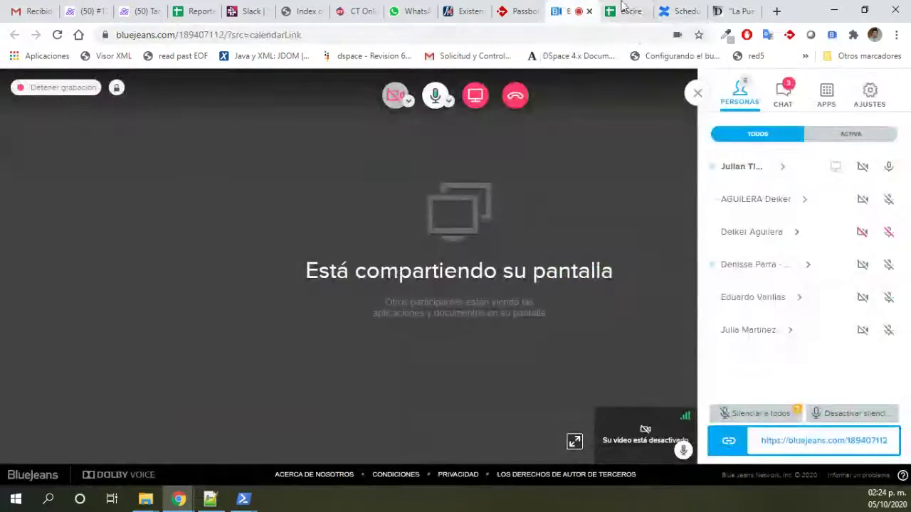
pyautogui.click(783, 89)
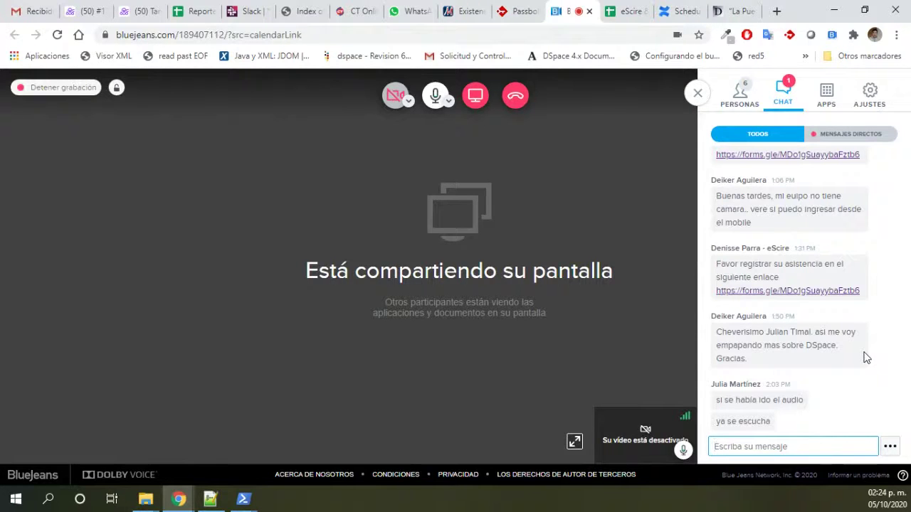
pyautogui.click(620, 10)
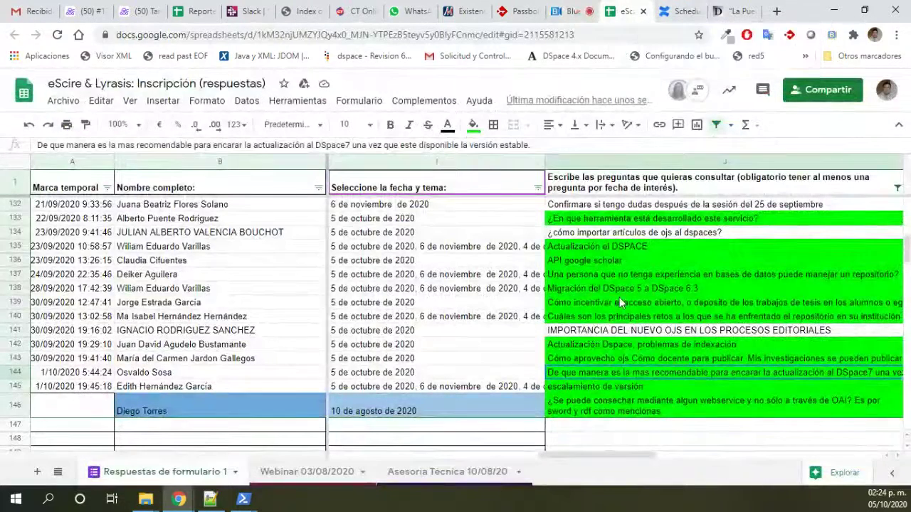
# Review the unmarked questions about the new OJS in editorial processes and importing OJS articles into DSpace.
pyautogui.click(590, 333)
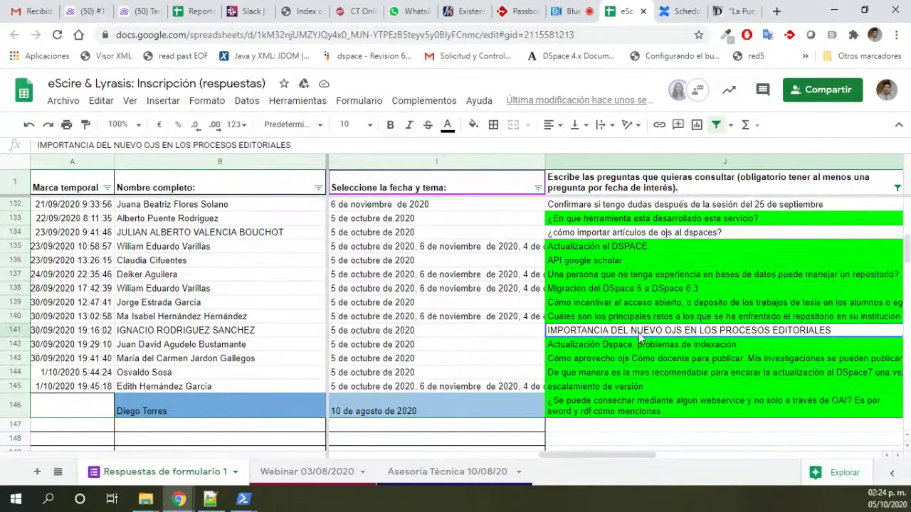
pyautogui.click(614, 237)
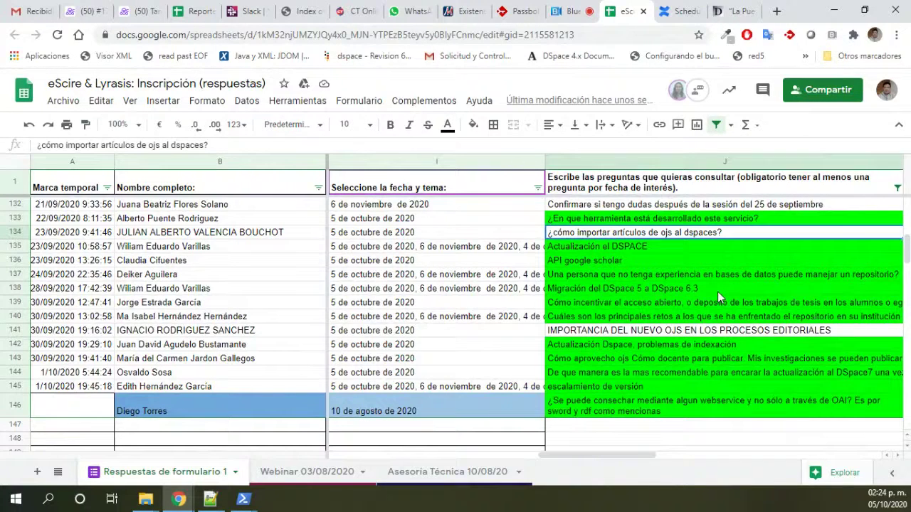
pyautogui.scroll(2, 717, 292)
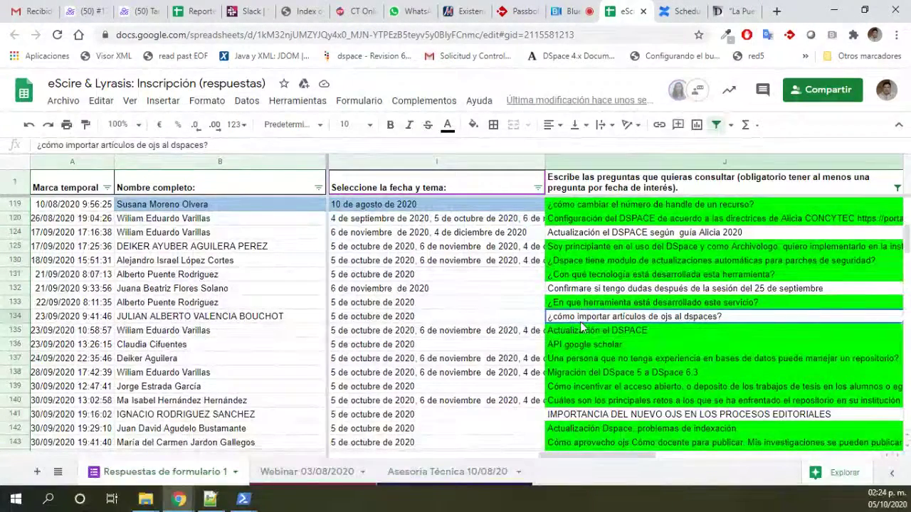
pyautogui.click(668, 8)
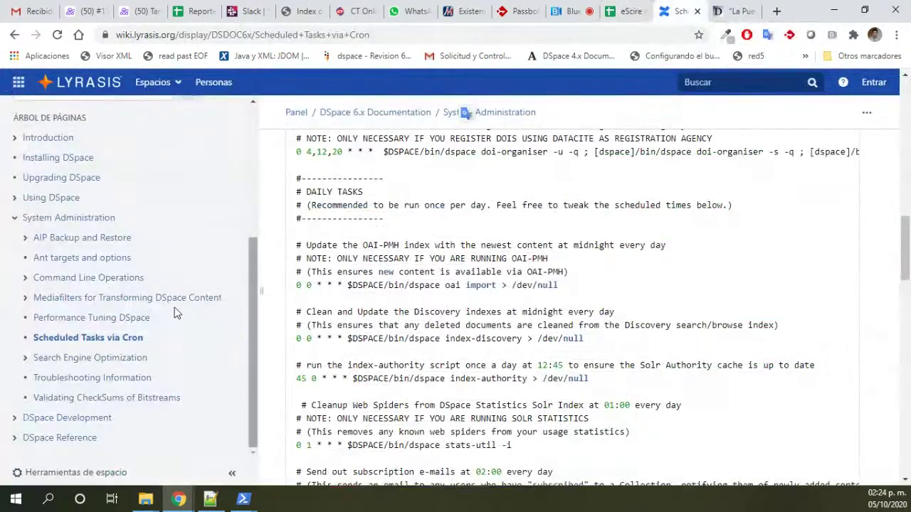
pyautogui.scroll(4, 102, 240)
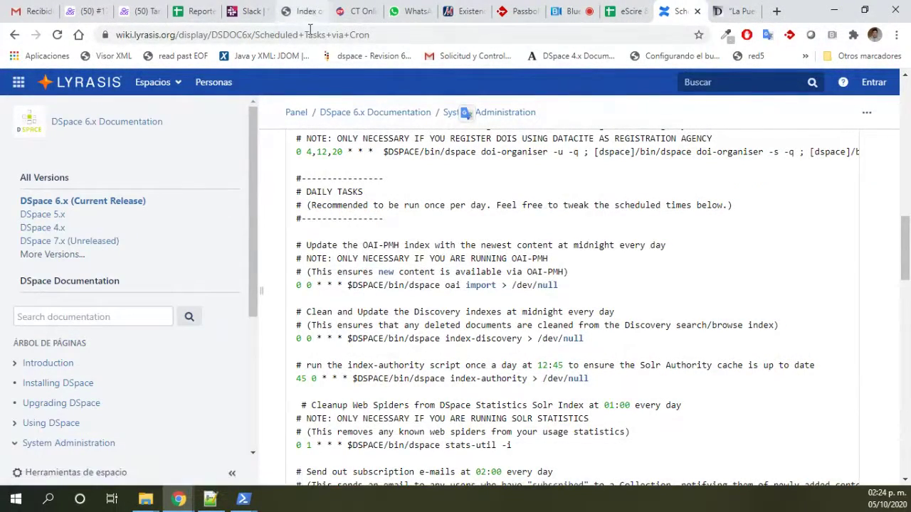
pyautogui.click(282, 36)
pyautogui.click(282, 37)
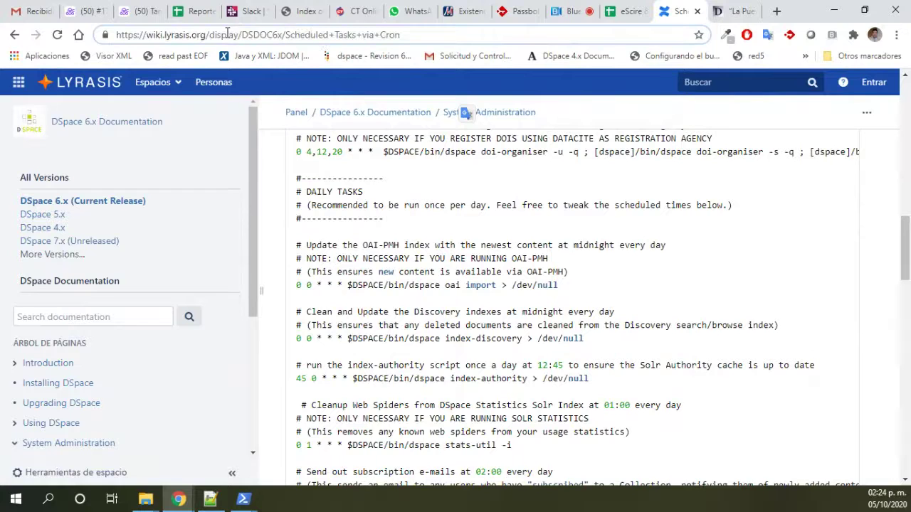
pyautogui.hotkey('shift', 'End')
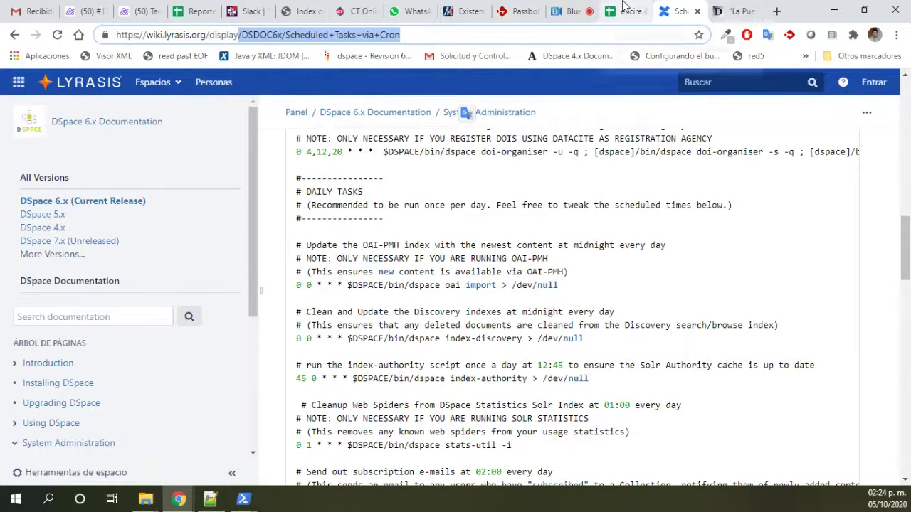
pyautogui.press('Delete')
pyautogui.write('//wiki.lyrasis.org/display')
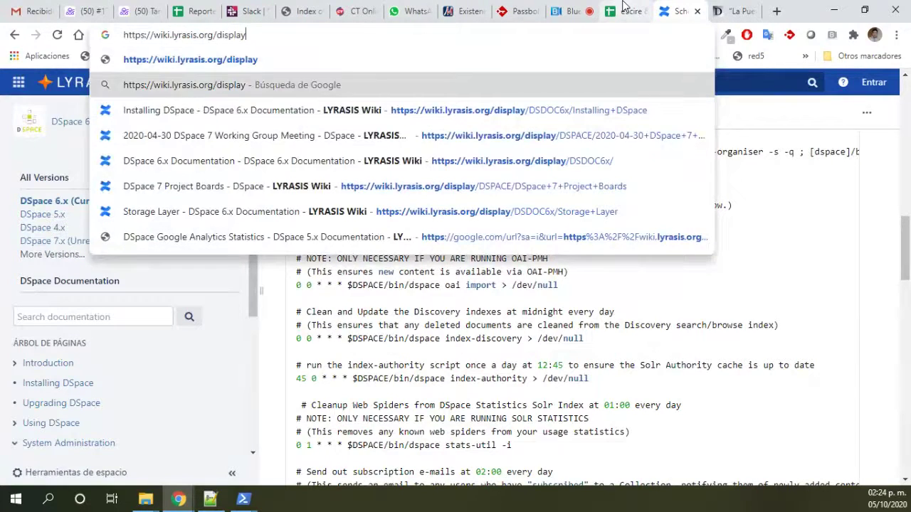
pyautogui.press('Down')
pyautogui.press('Down')
pyautogui.press('Down')
pyautogui.press('Return')
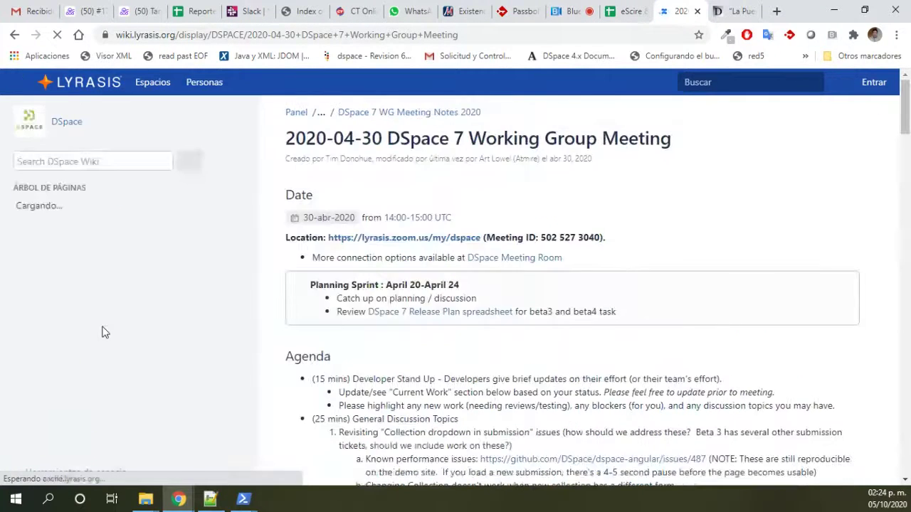
# Expand User Groups in the wiki's page tree and open the Grupo Mexicano de Usuarios de DSpace page.
pyautogui.scroll(10, 167, 281)
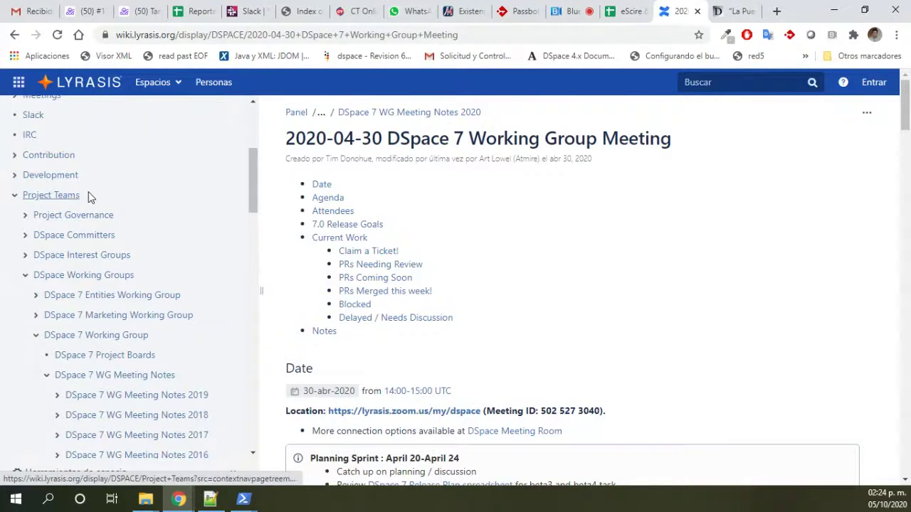
pyautogui.scroll(1, 91, 196)
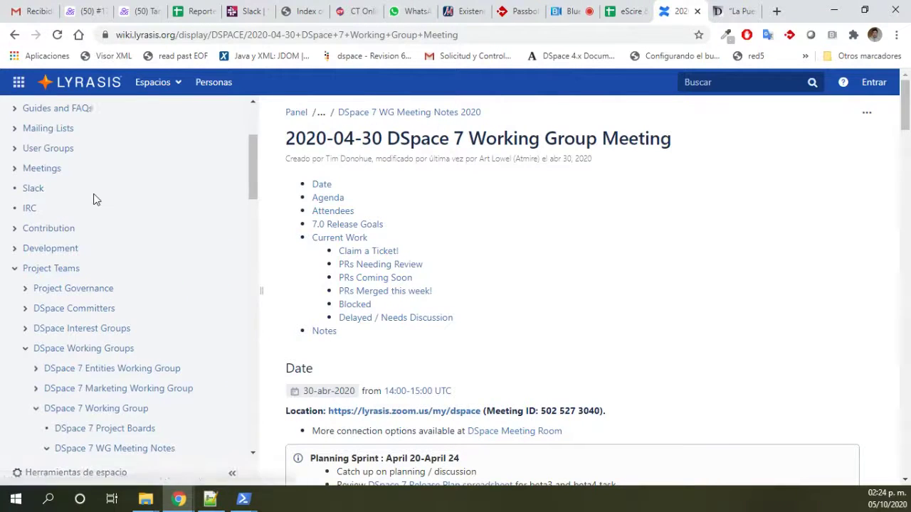
pyautogui.click(15, 149)
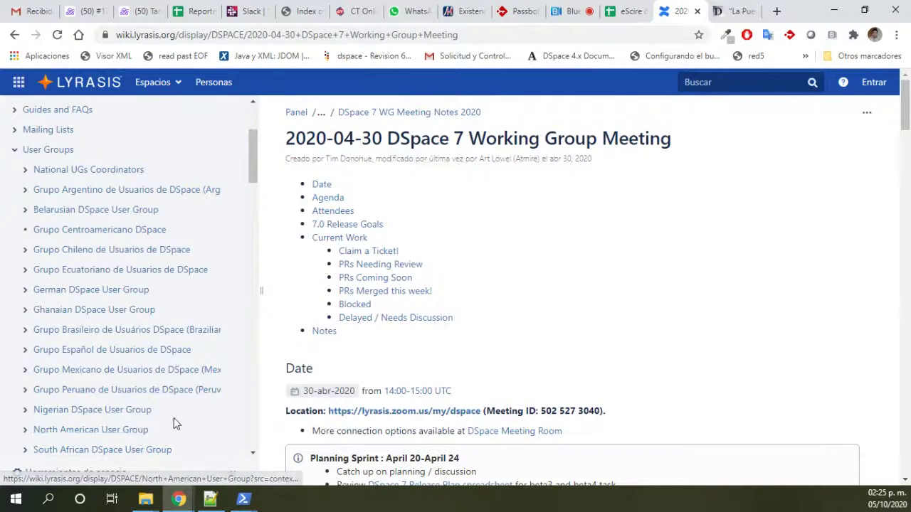
pyautogui.scroll(-1, 174, 418)
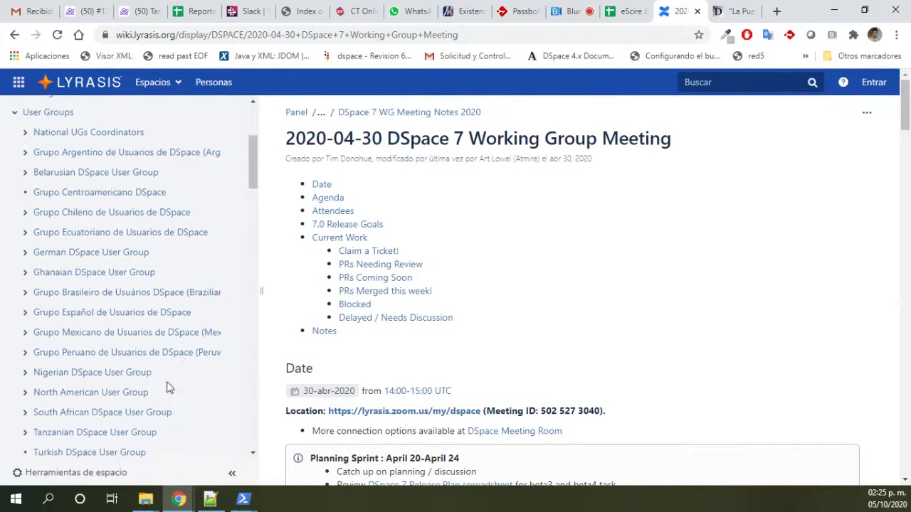
pyautogui.click(192, 335)
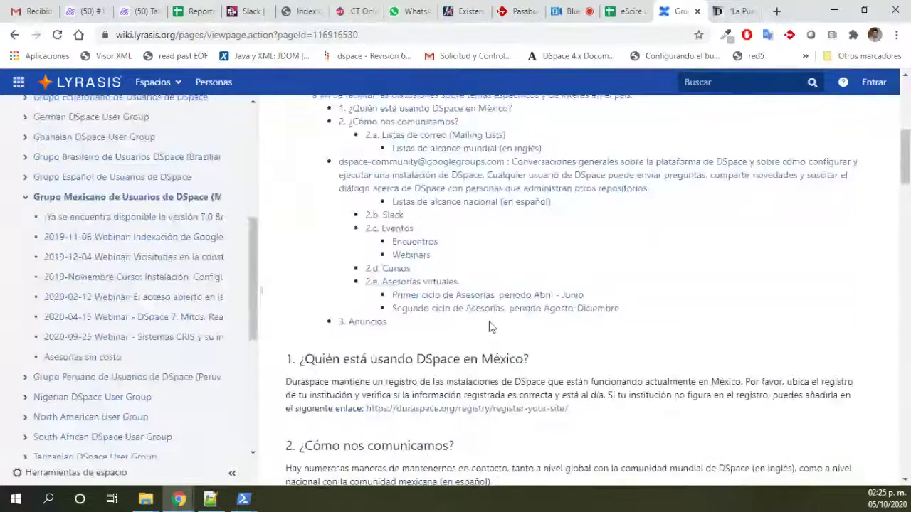
# Look over the Mexican group's events and webinars, and bring up the recorded sessions table on its "Asesorías sin costo" page.
pyautogui.scroll(-6, 489, 321)
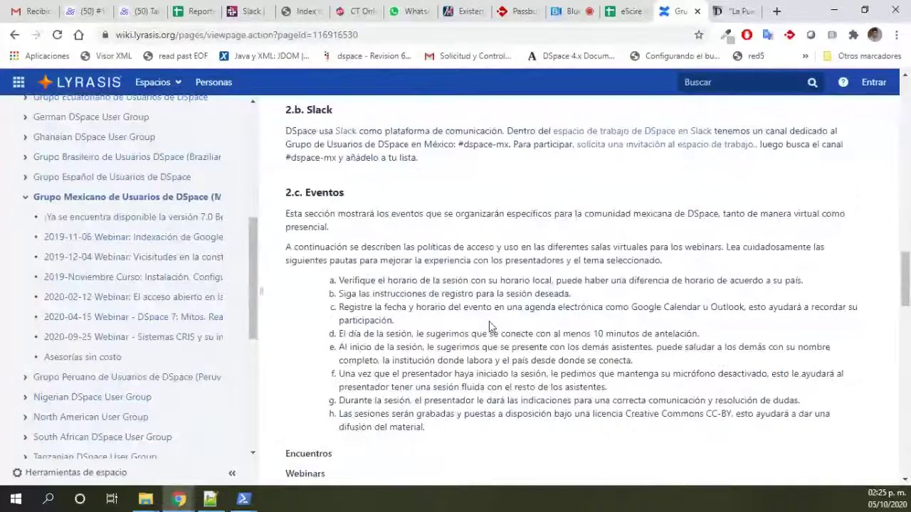
pyautogui.scroll(-5, 489, 321)
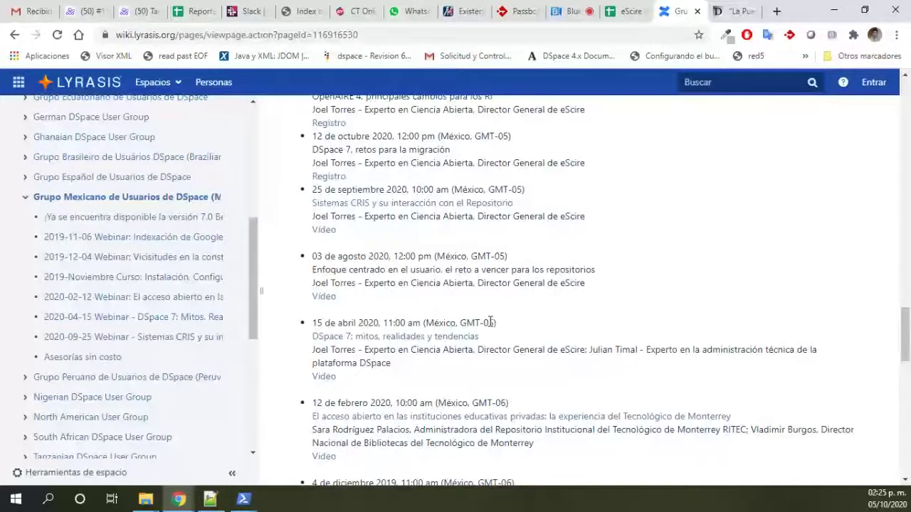
pyautogui.click(106, 357)
pyautogui.scroll(-3, 474, 325)
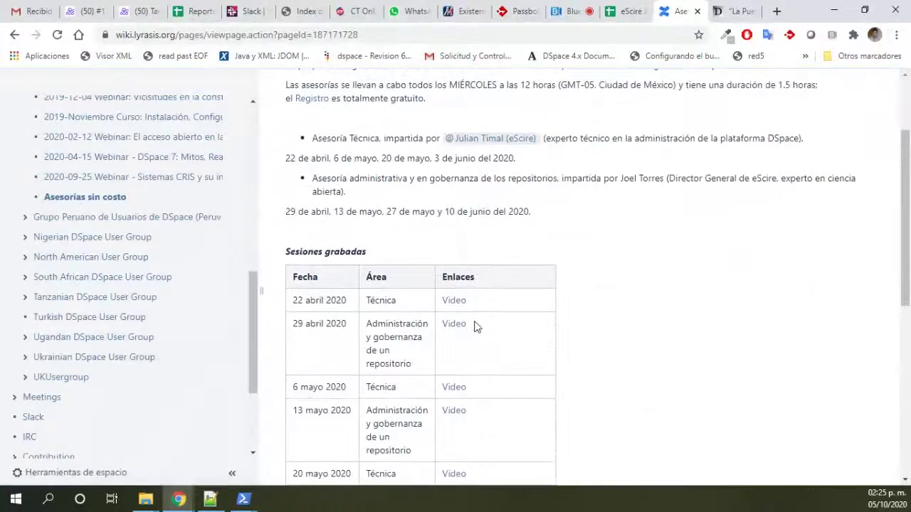
pyautogui.scroll(-1, 475, 326)
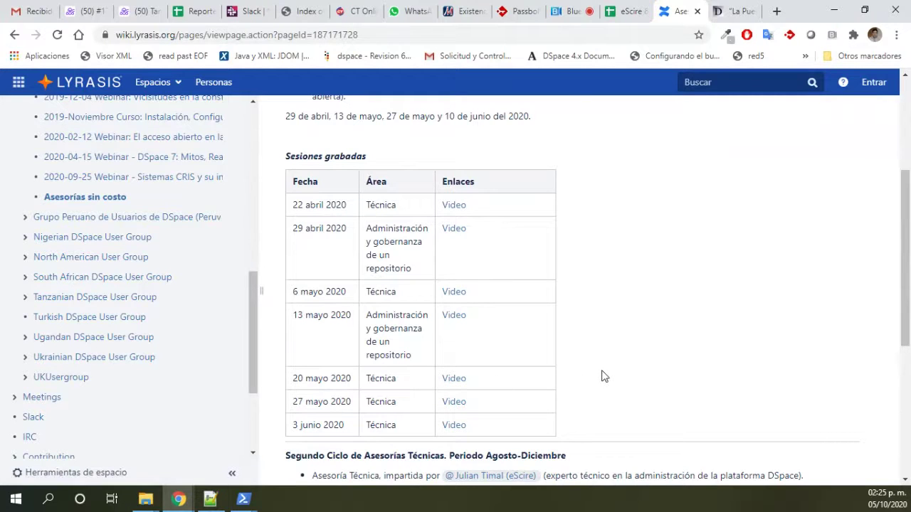
# Load the DSpace demo repository at demo.dspace.org/xmlui in place of the UNICACH thesis page, and open a new browser tab.
pyautogui.scroll(3, 602, 377)
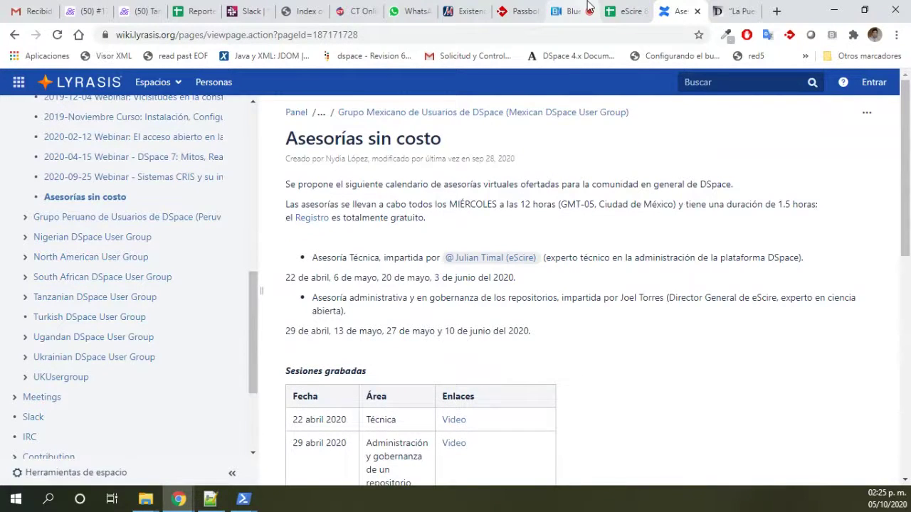
pyautogui.click(737, 9)
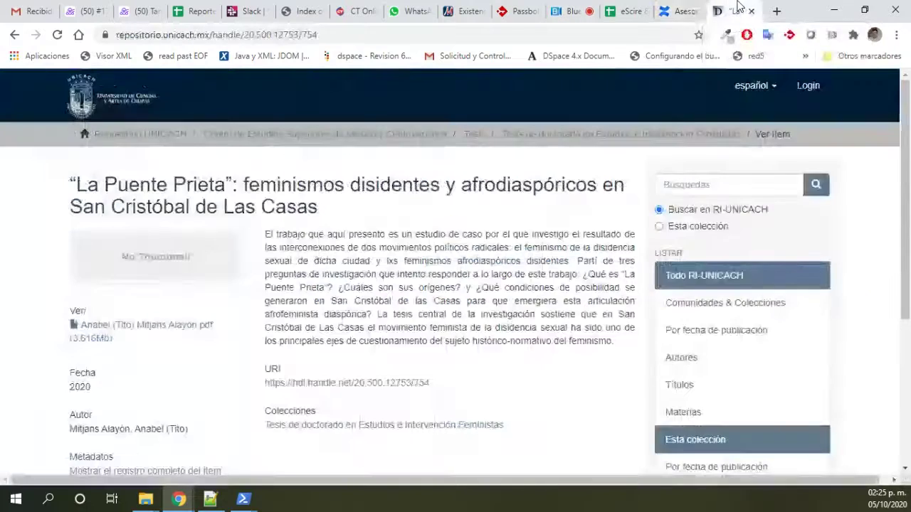
pyautogui.click(612, 34)
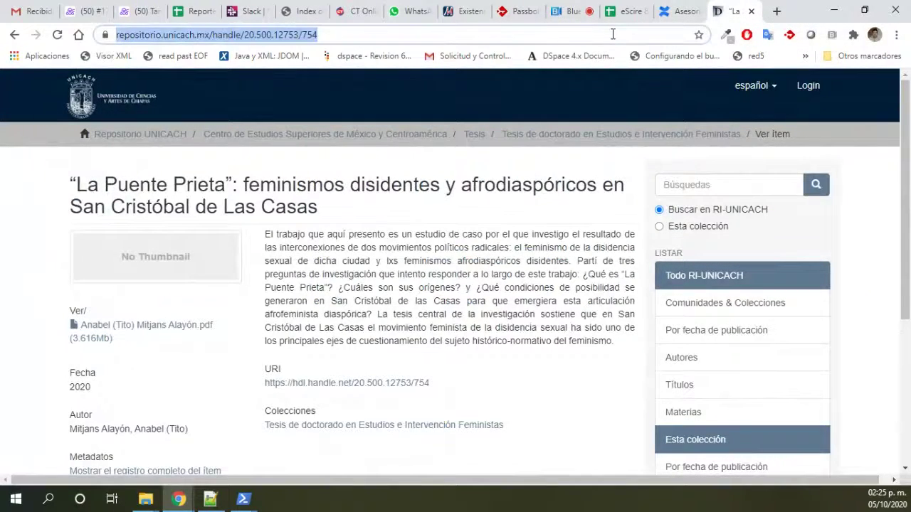
pyautogui.write('demo')
pyautogui.press('Return')
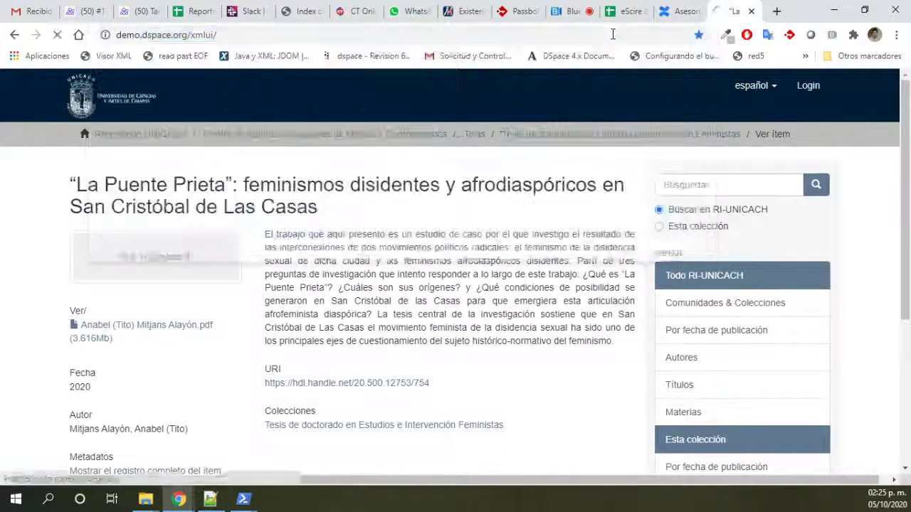
pyautogui.click(620, 11)
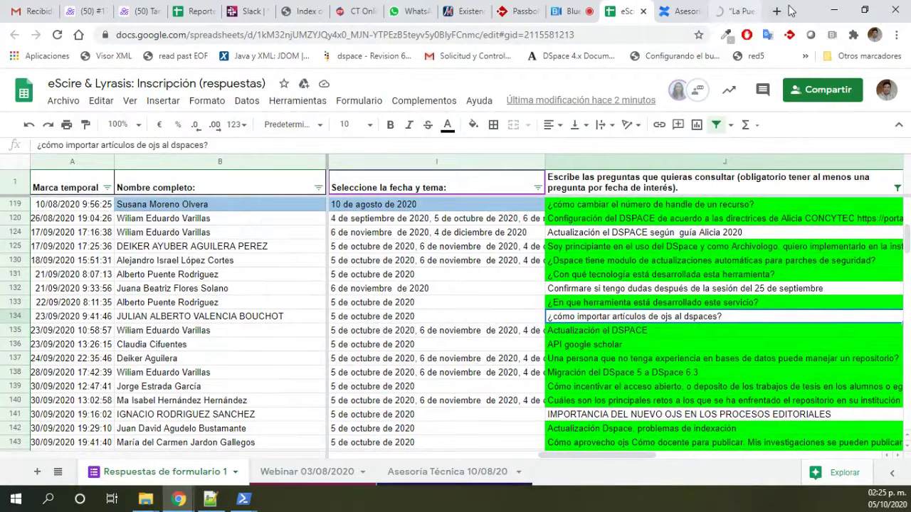
pyautogui.click(777, 11)
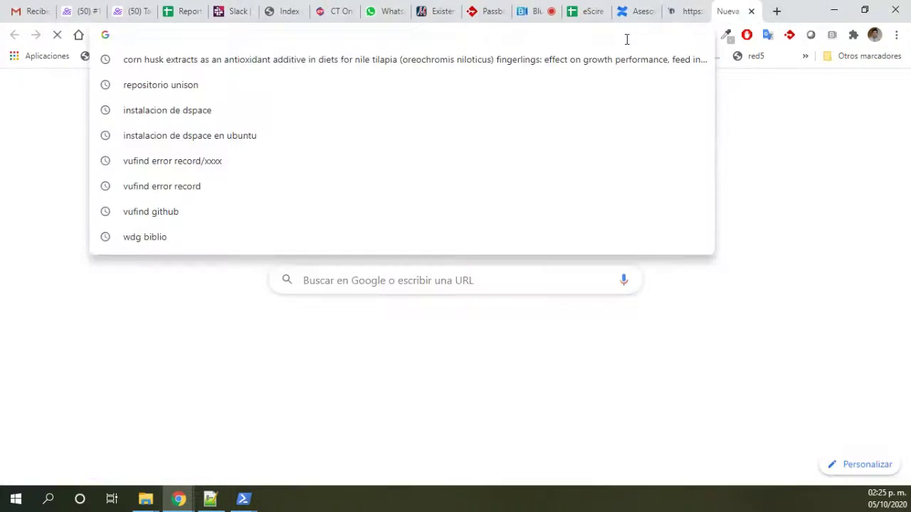
pyautogui.write('demo')
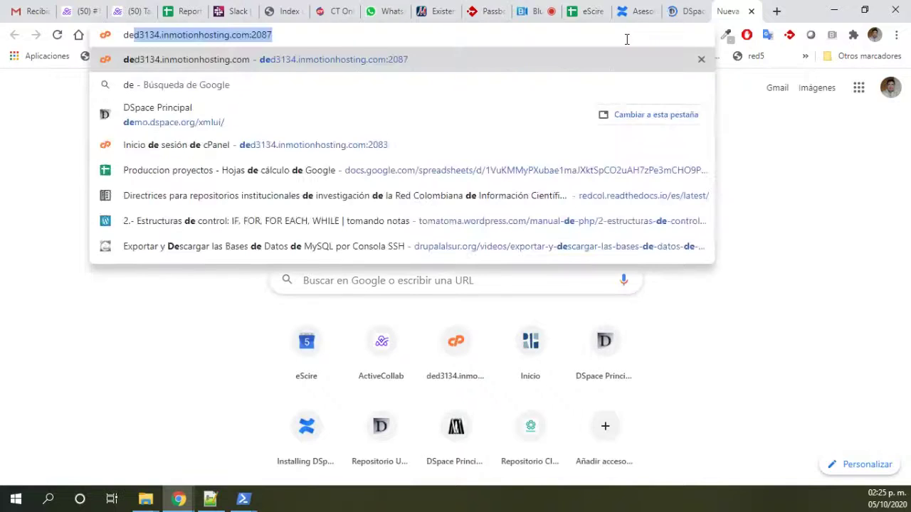
pyautogui.press('Delete')
pyautogui.press('BackSpace')
pyautogui.press('BackSpace')
pyautogui.press('BackSpace')
pyautogui.press('BackSpace')
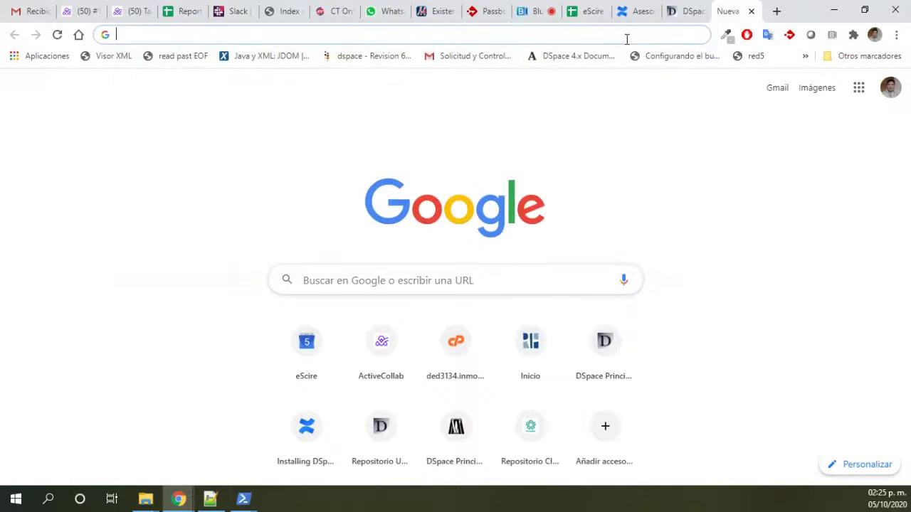
pyautogui.write('ex')
pyautogui.press('BackSpace')
pyautogui.press('BackSpace')
pyautogui.write('re')
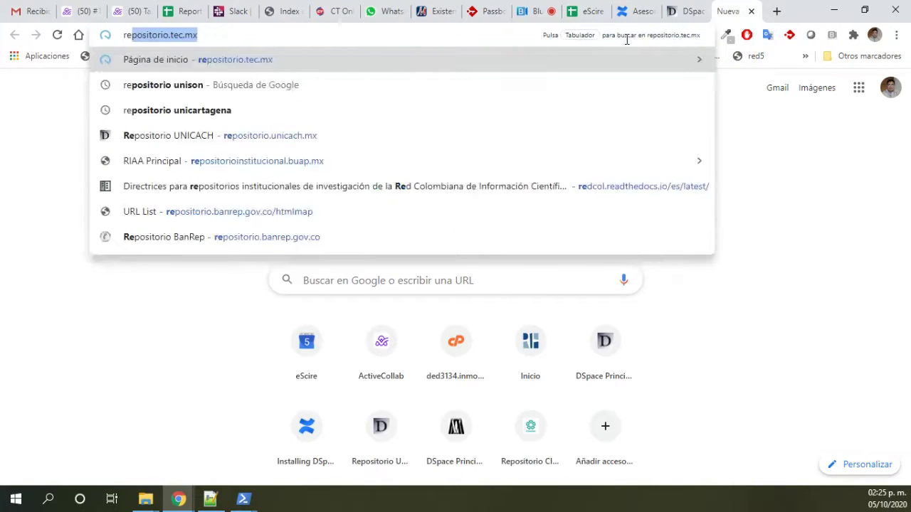
pyautogui.press('BackSpace')
pyautogui.press('BackSpace')
pyautogui.press('BackSpace')
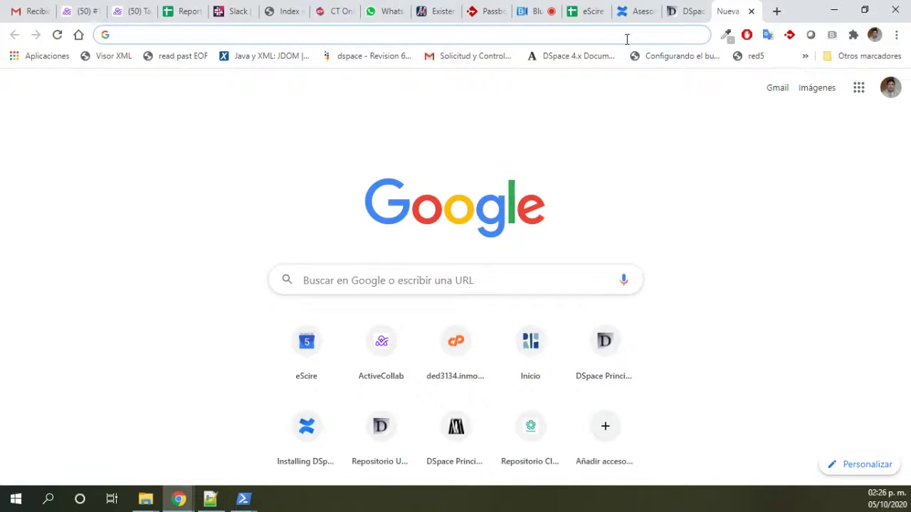
pyautogui.write('repositprio')
pyautogui.press('BackSpace')
pyautogui.press('BackSpace')
pyautogui.press('BackSpace')
pyautogui.press('BackSpace')
pyautogui.press('BackSpace')
pyautogui.press('BackSpace')
pyautogui.write('itorio')
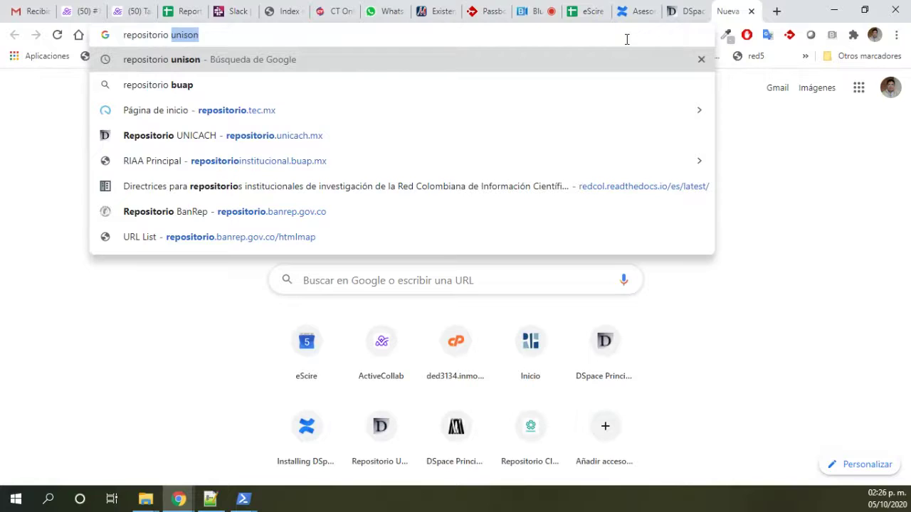
pyautogui.press('BackSpace')
pyautogui.press('BackSpace')
pyautogui.press('BackSpace')
pyautogui.press('BackSpace')
pyautogui.press('BackSpace')
pyautogui.press('BackSpace')
pyautogui.press('BackSpace')
pyautogui.press('BackSpace')
pyautogui.press('BackSpace')
pyautogui.press('BackSpace')
pyautogui.press('BackSpace')
pyautogui.press('BackSpace')
pyautogui.press('BackSpace')
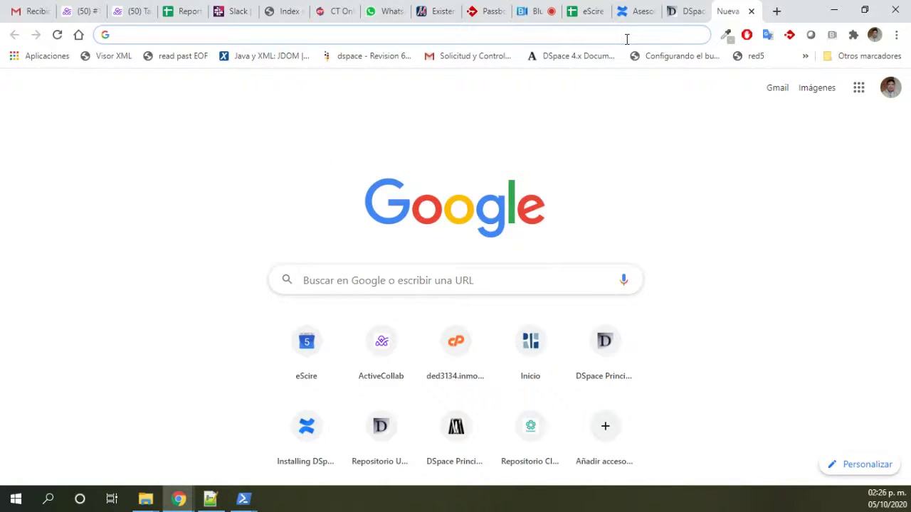
# Look up "botani" in the browser history suggestions and open the Acta Botanica Mexicana journal at abm.ojs.inecol.mx/index.php/abm.
pyautogui.write('botani')
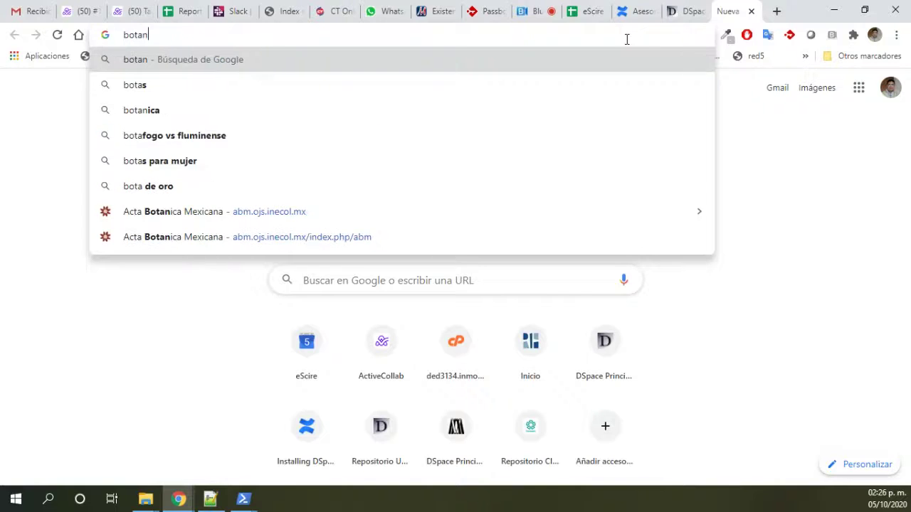
pyautogui.press('Down')
pyautogui.press('Down')
pyautogui.press('Down')
pyautogui.press('Down')
pyautogui.press('Down')
pyautogui.press('Down')
pyautogui.press('Down')
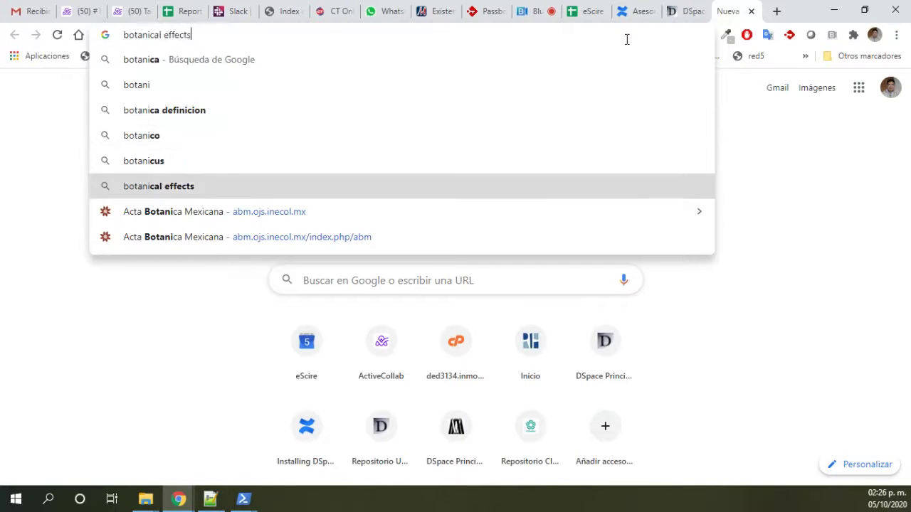
pyautogui.press('Up')
pyautogui.press('Return')
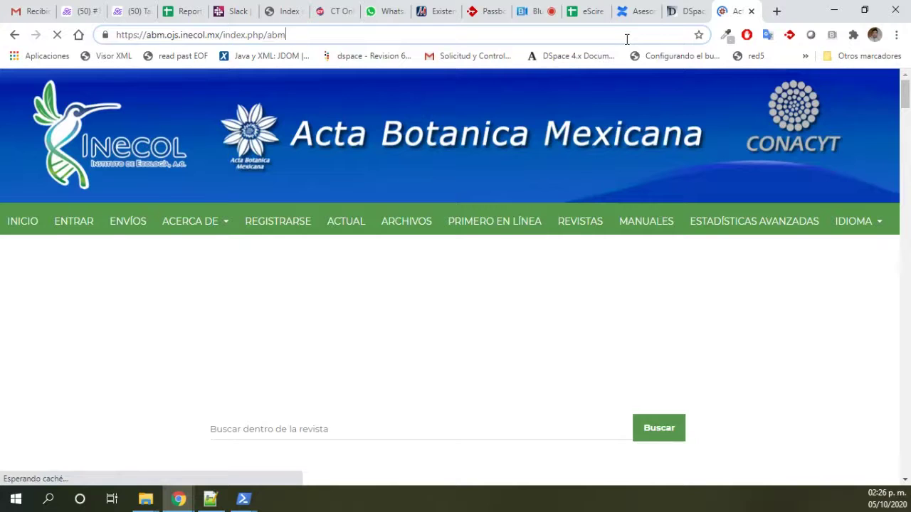
# Open the journal's OAI endpoint by adding /oai to its address, and select the full endpoint address.
pyautogui.write('/oai')
pyautogui.press('Return')
pyautogui.click(309, 35)
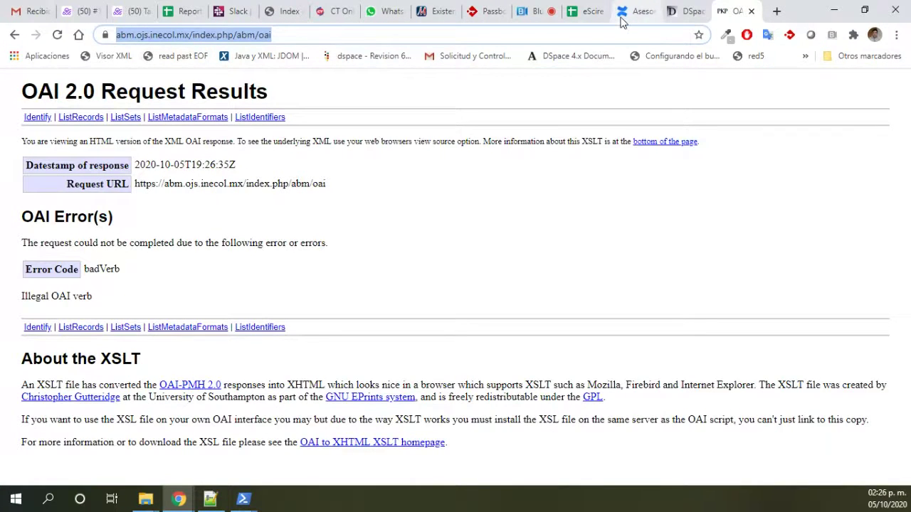
# Return to the DSpace demo repository and log in with the saved site administrator account.
pyautogui.click(692, 9)
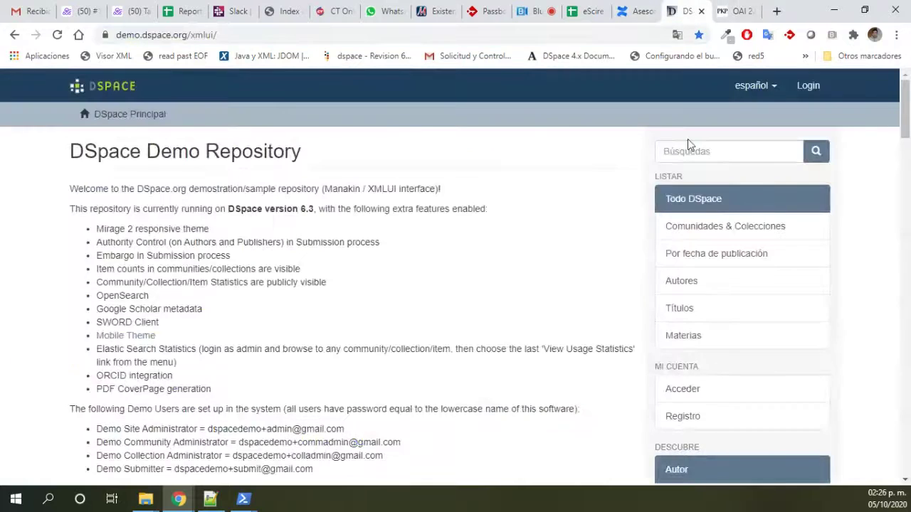
pyautogui.click(812, 84)
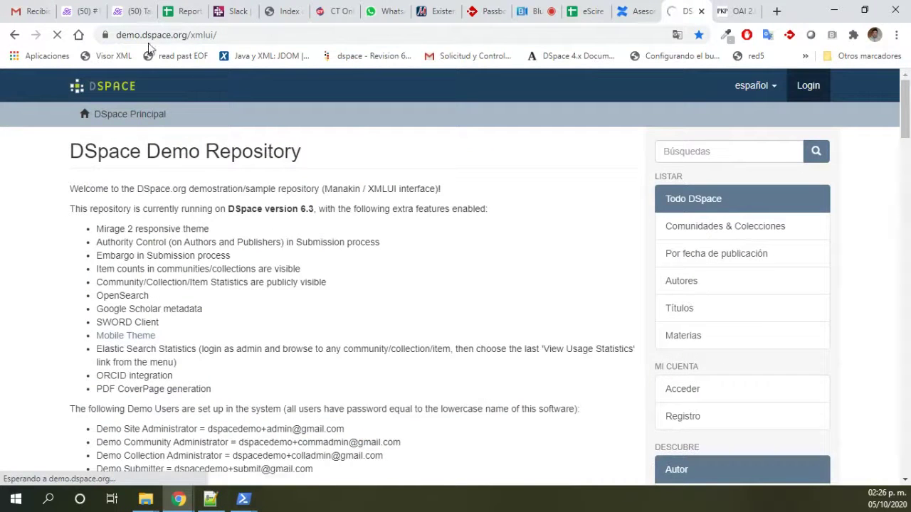
pyautogui.scroll(-2, 276, 282)
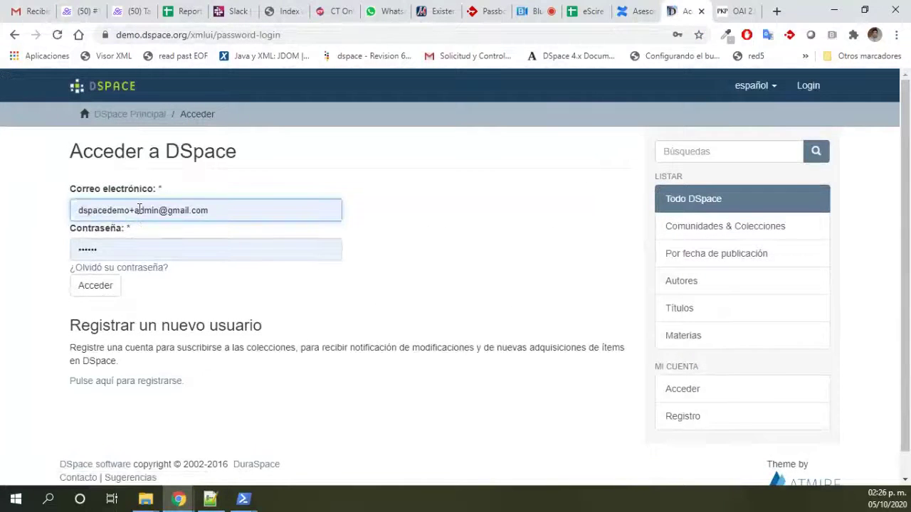
pyautogui.click(188, 242)
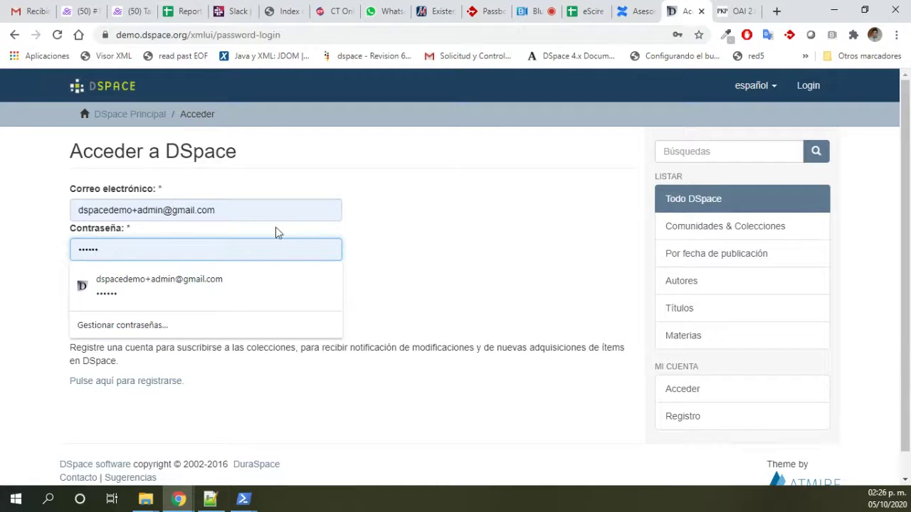
pyautogui.click(389, 248)
pyautogui.click(95, 287)
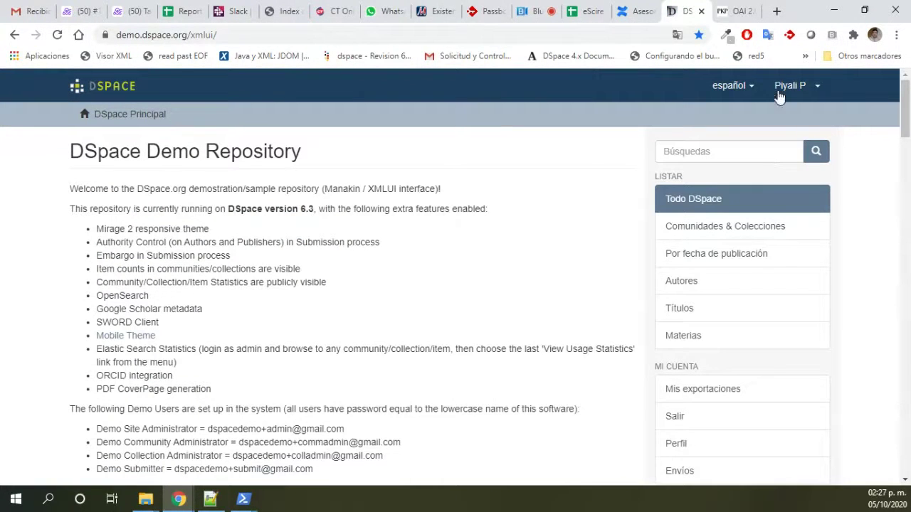
# Create a new top-level community named "cosecha" in the demo repository.
pyautogui.scroll(-3, 594, 269)
pyautogui.scroll(-3, 594, 269)
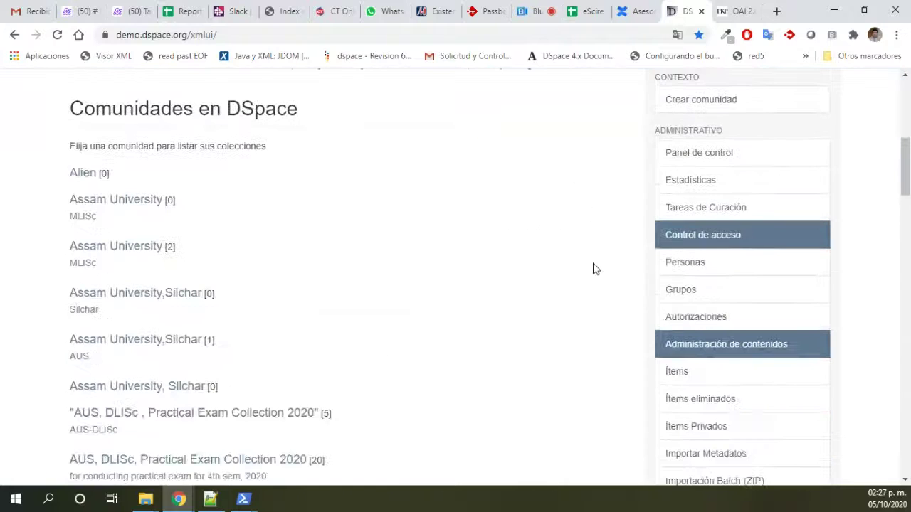
pyautogui.scroll(2, 656, 243)
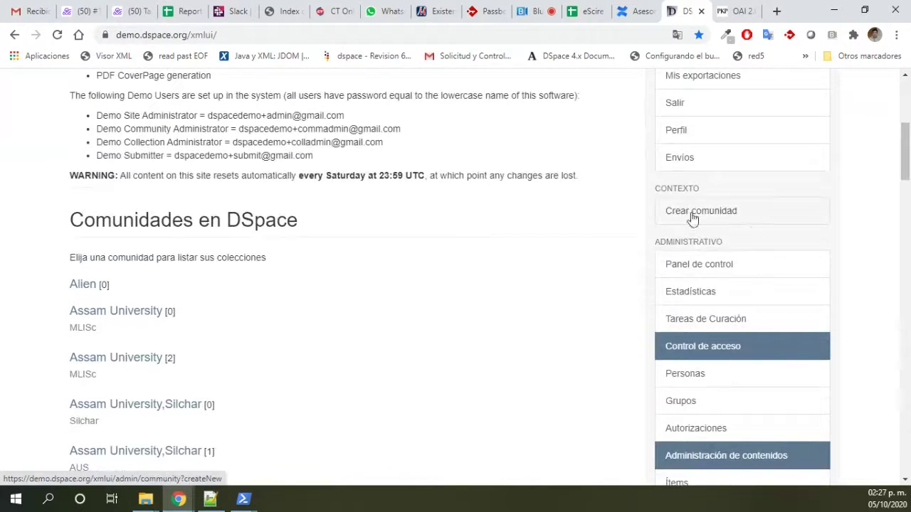
pyautogui.click(694, 222)
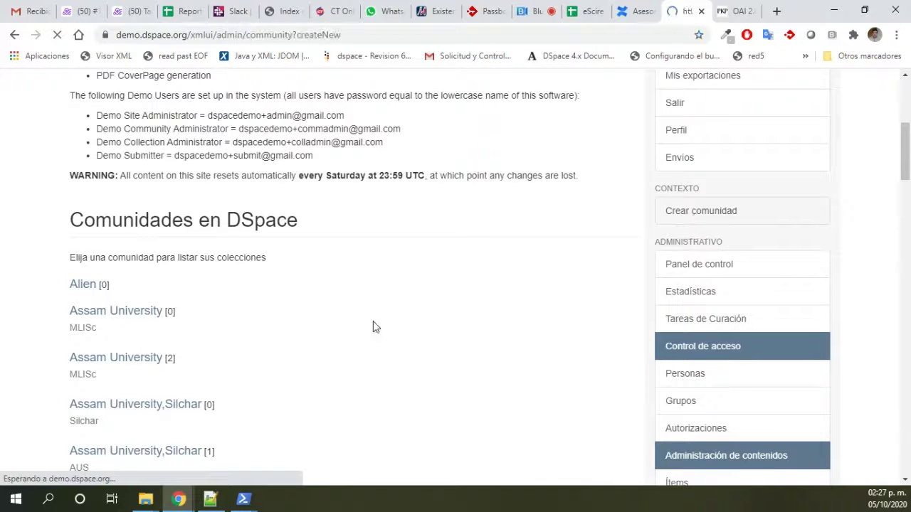
pyautogui.write('col')
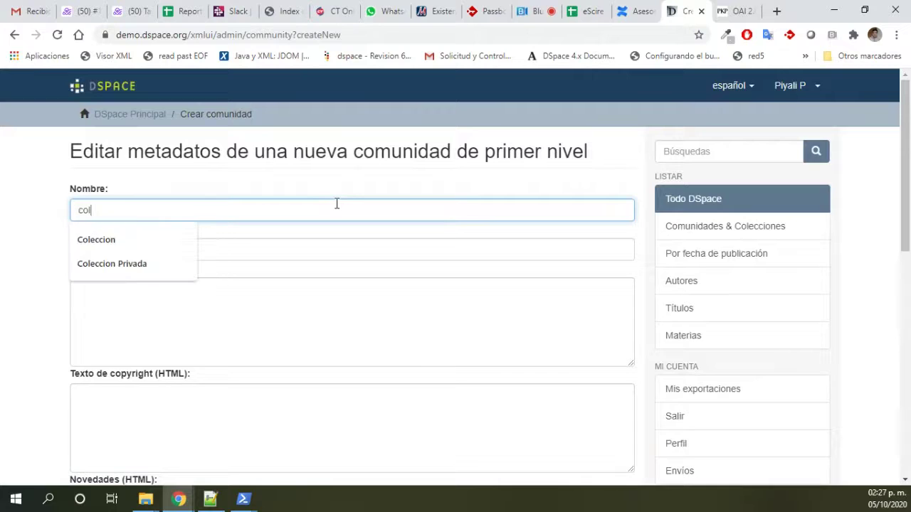
pyautogui.press('BackSpace')
pyautogui.write('secha')
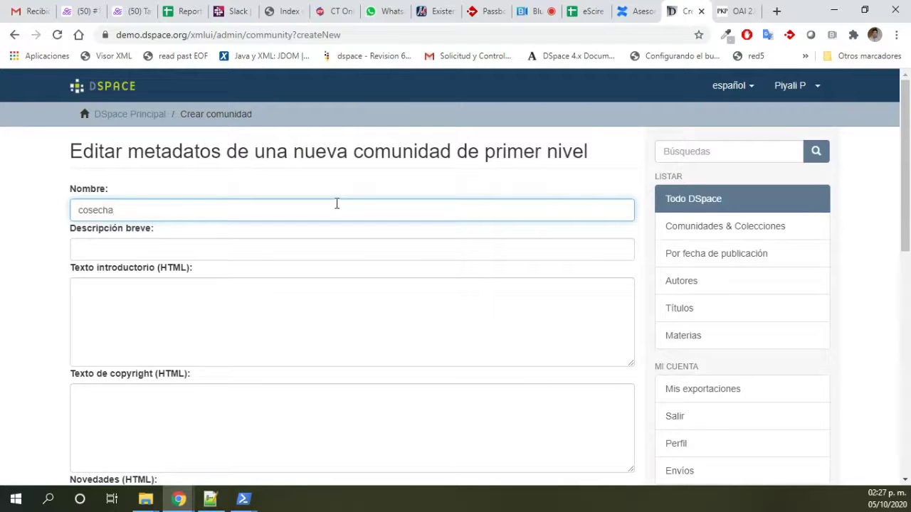
pyautogui.scroll(-4, 336, 203)
pyautogui.click(99, 324)
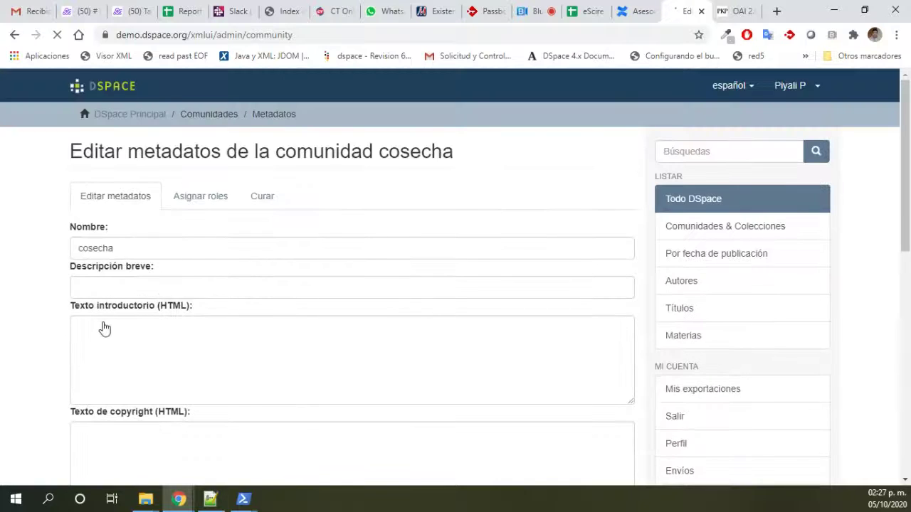
pyautogui.scroll(-2, 102, 330)
pyautogui.scroll(2, 102, 329)
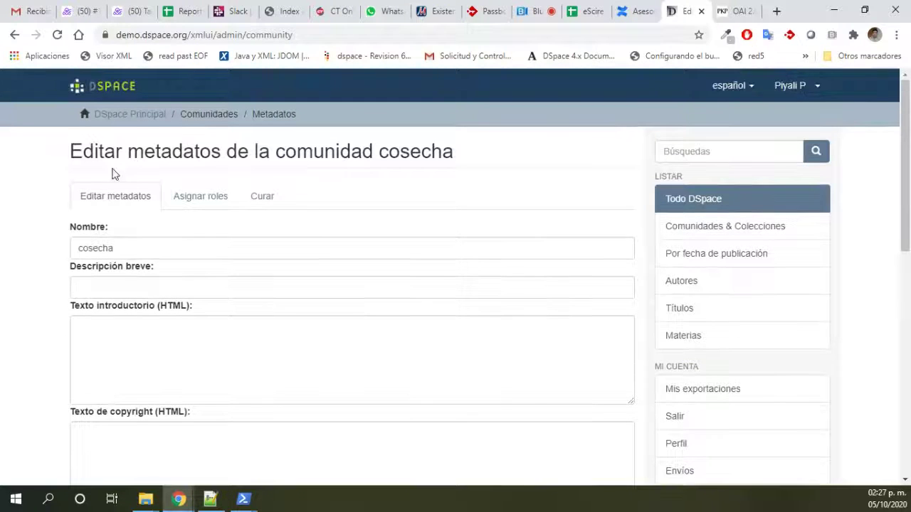
# Go back to the repository's main page and open the cosecha community from the community list.
pyautogui.click(132, 119)
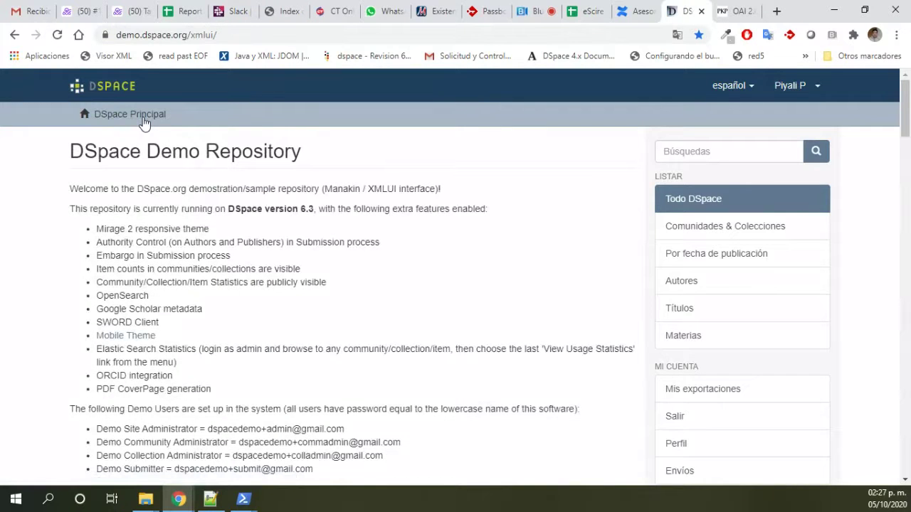
pyautogui.scroll(-15, 143, 124)
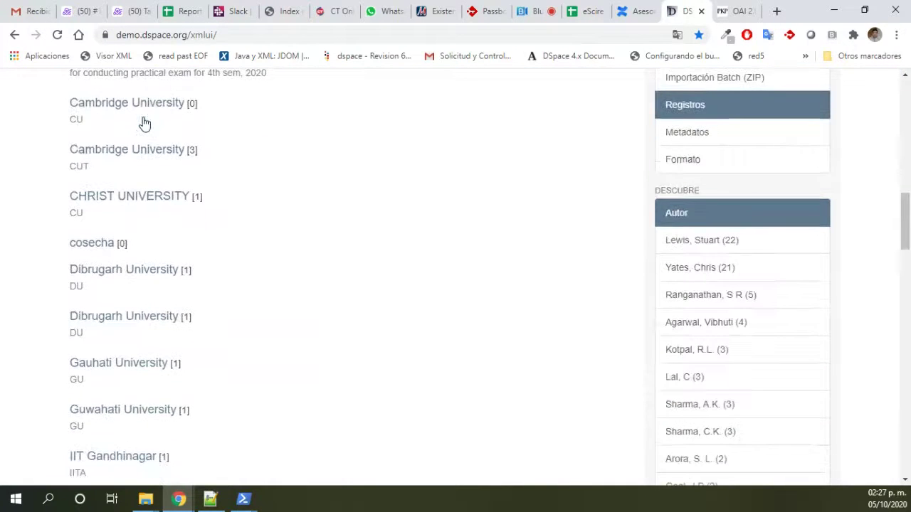
pyautogui.scroll(-1, 144, 124)
pyautogui.scroll(1, 142, 122)
pyautogui.click(94, 225)
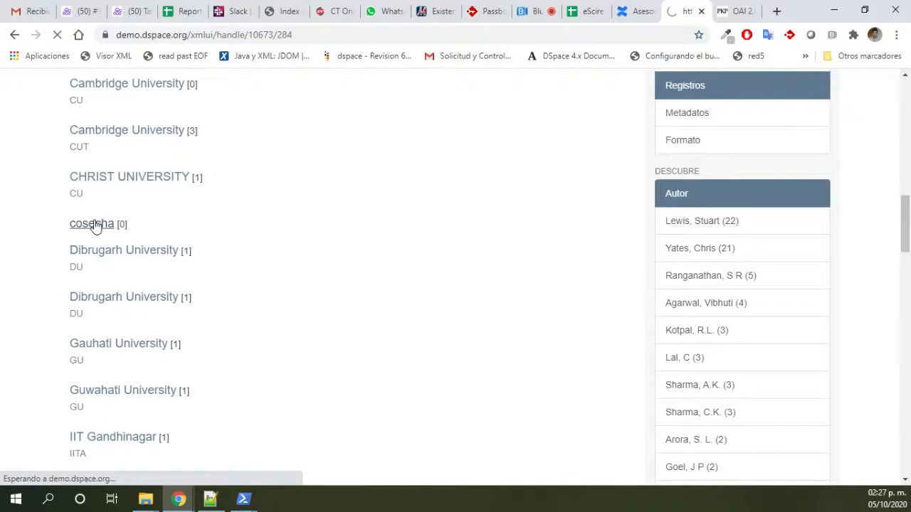
# Create a new collection named "OJS" inside the cosecha community.
pyautogui.scroll(-3, 649, 285)
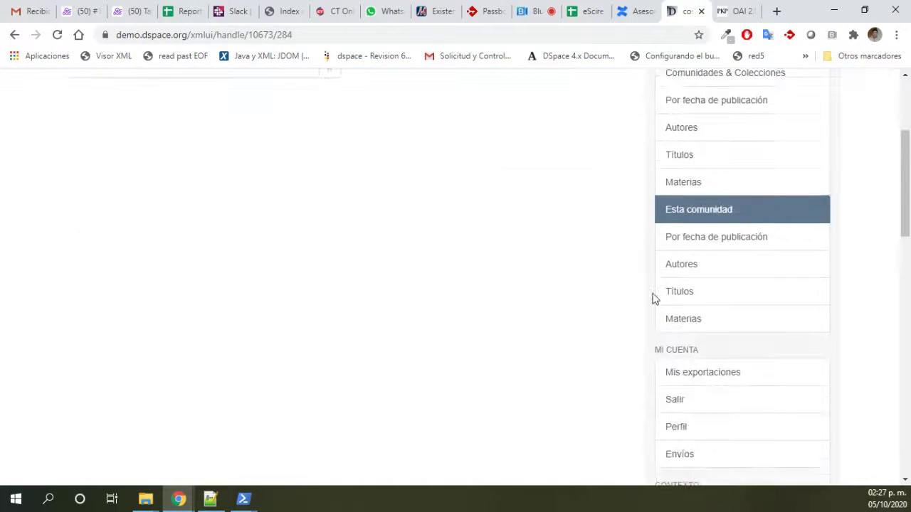
pyautogui.scroll(-2, 811, 380)
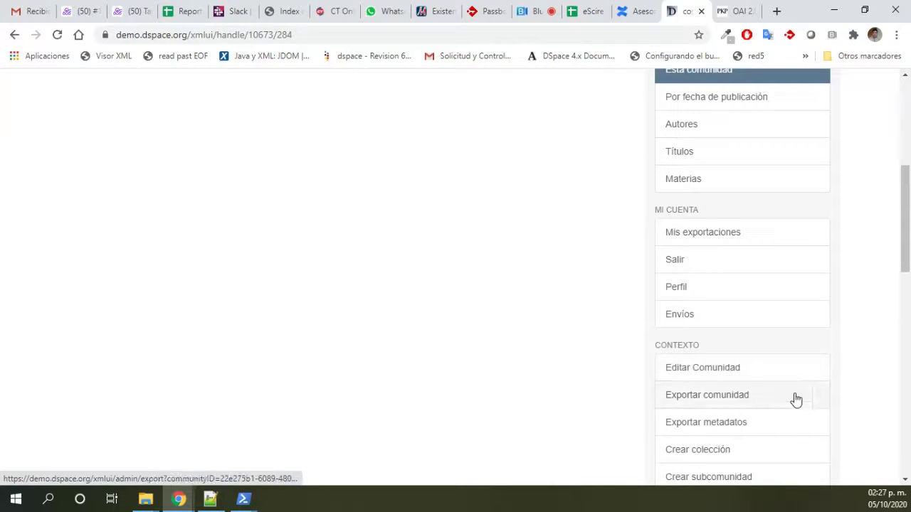
pyautogui.scroll(-2, 796, 400)
pyautogui.click(750, 330)
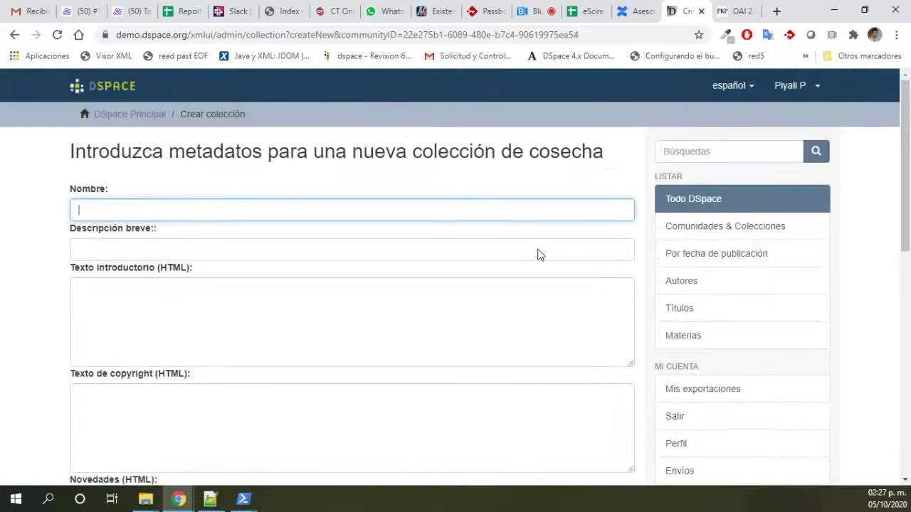
pyautogui.click(440, 212)
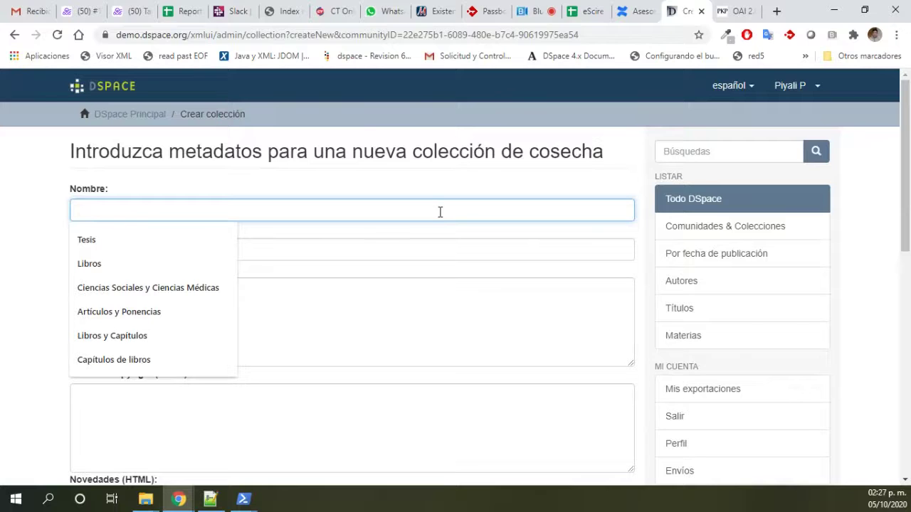
pyautogui.write('OJs')
pyautogui.press('BackSpace')
pyautogui.write('S')
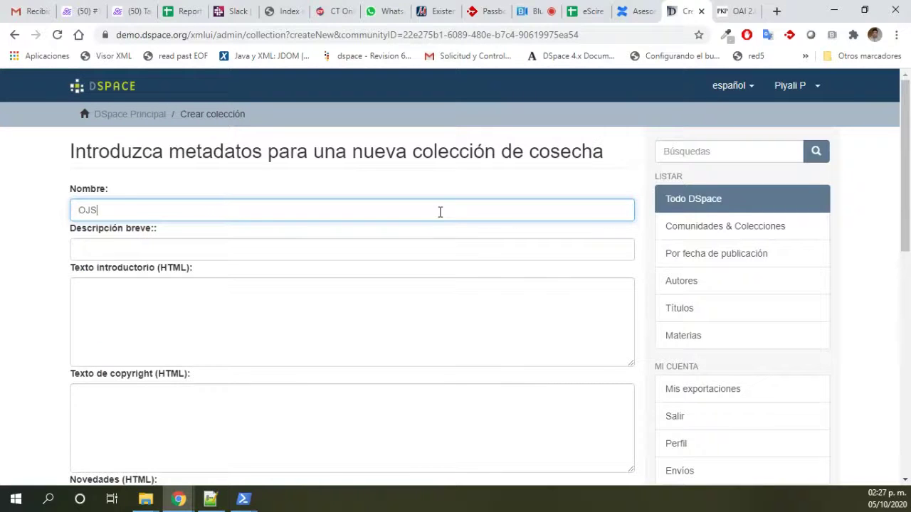
pyautogui.scroll(-8, 309, 356)
pyautogui.click(100, 295)
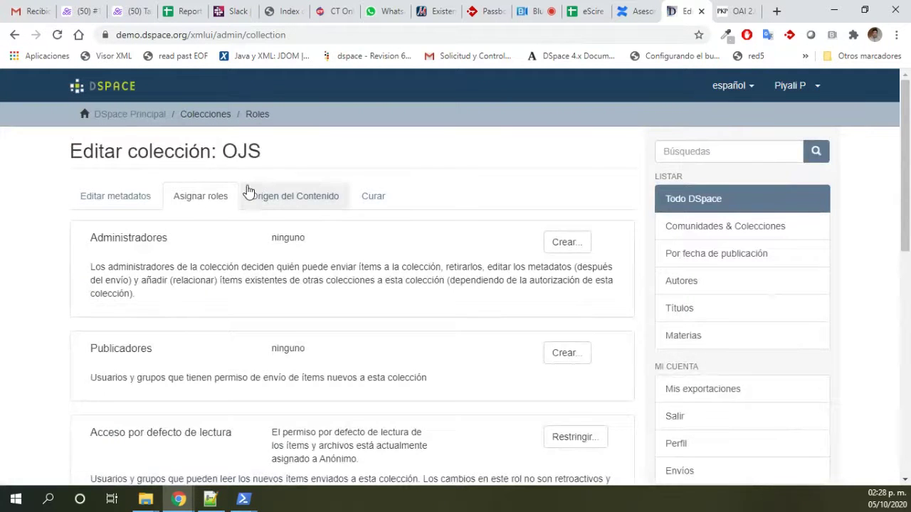
pyautogui.click(266, 203)
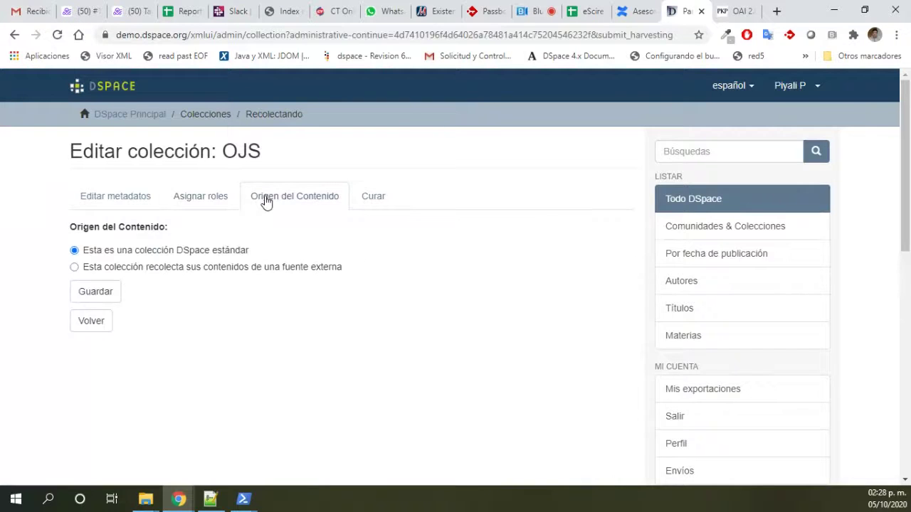
pyautogui.click(185, 269)
pyautogui.click(111, 295)
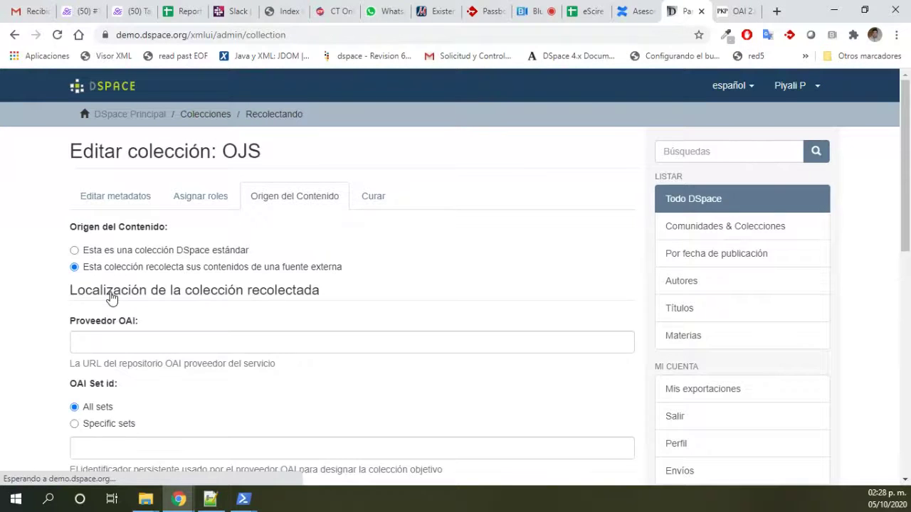
pyautogui.click(219, 341)
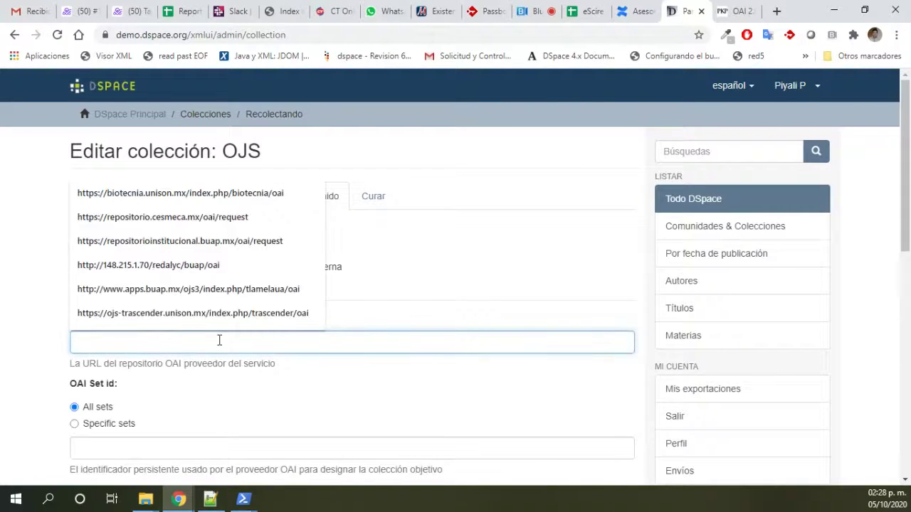
pyautogui.write('https://abm.ojs.inecol.mx/index.php/abm/oai')
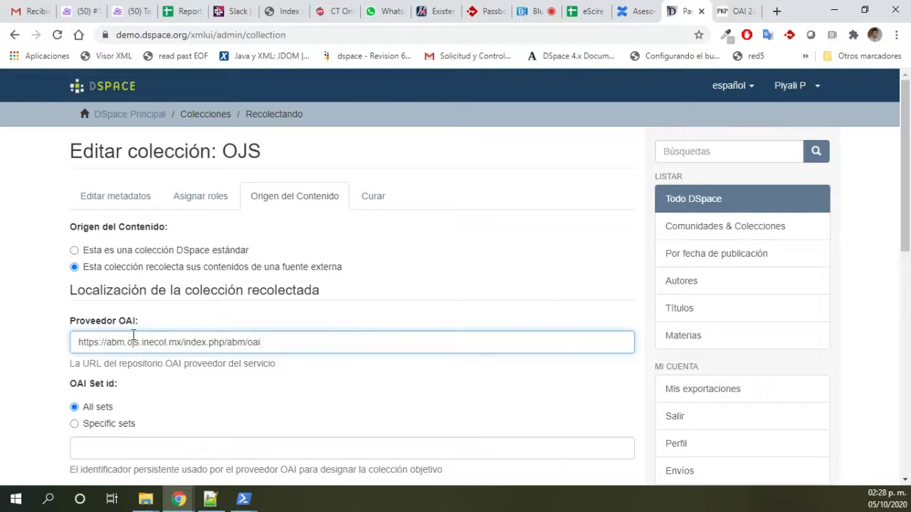
# Keep Simple Dublin Core as the metadata format and set the collection to harvest metadata only.
pyautogui.scroll(-1, 235, 372)
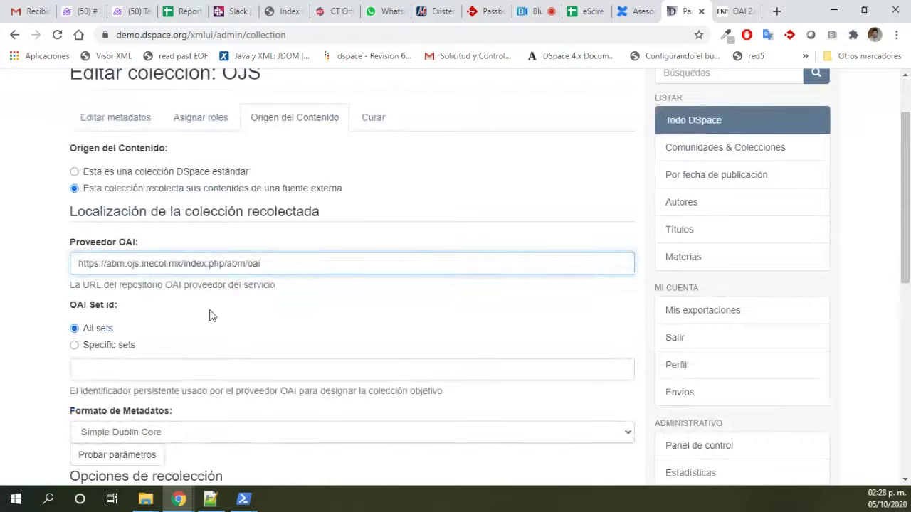
pyautogui.click(739, 6)
pyautogui.click(686, 11)
pyautogui.scroll(-1, 222, 245)
pyautogui.scroll(-1, 220, 244)
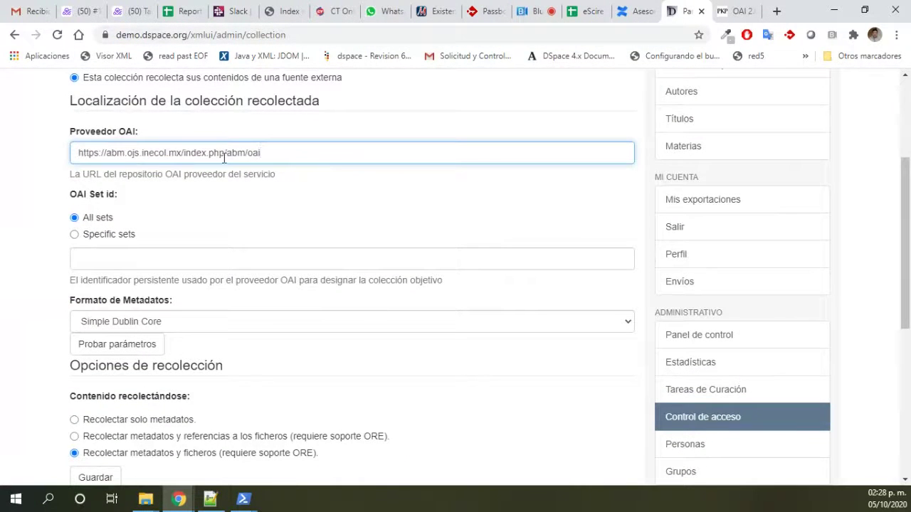
pyautogui.scroll(-1, 218, 304)
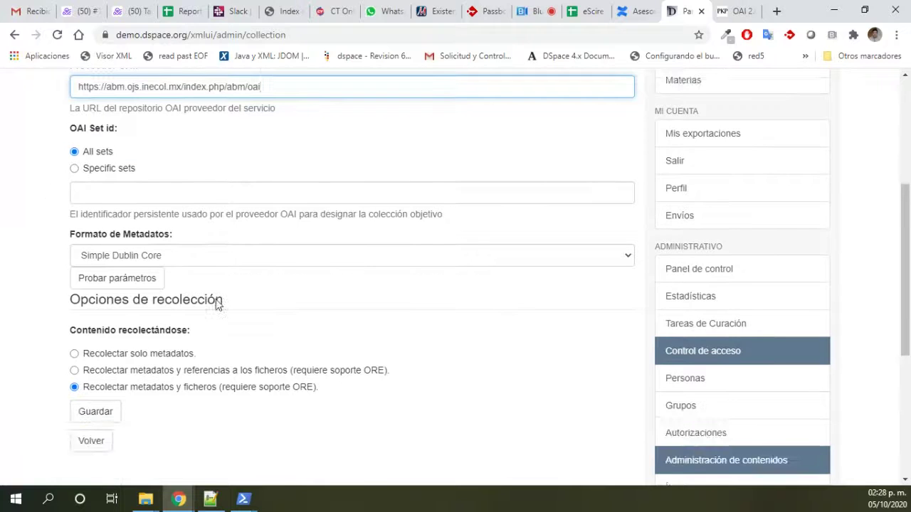
pyautogui.click(143, 254)
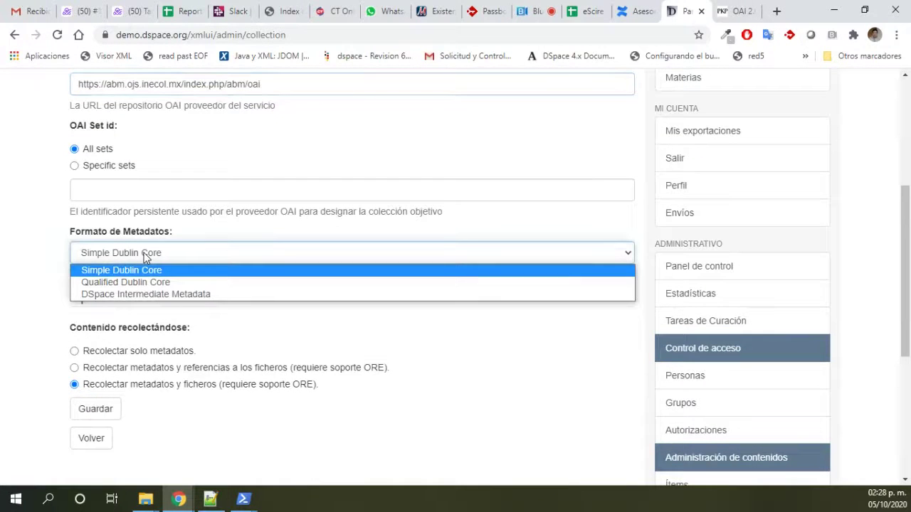
pyautogui.click(144, 254)
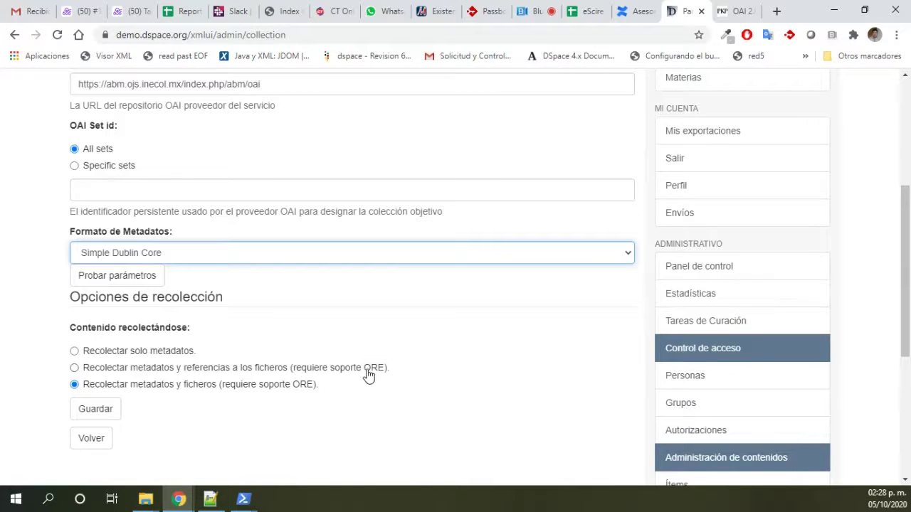
pyautogui.click(138, 354)
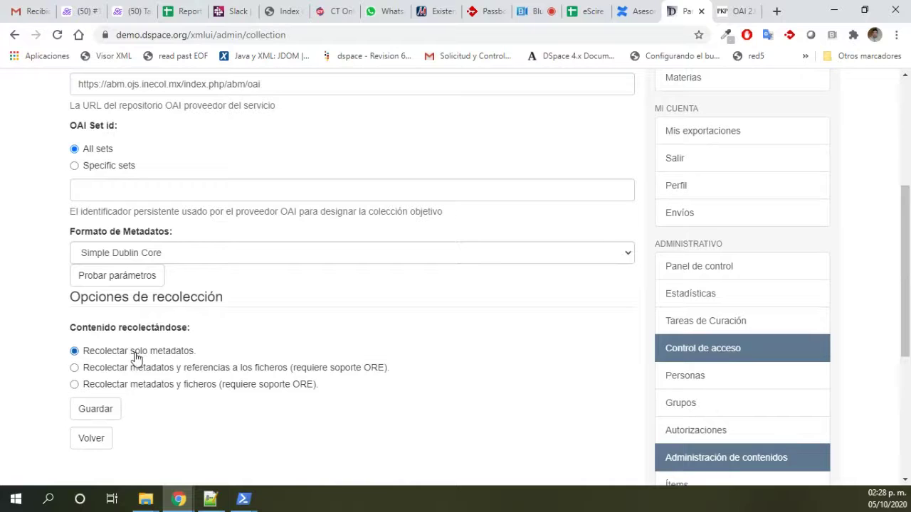
# Test the OJS collection's harvesting parameters and highlight the resulting notice.
pyautogui.click(105, 283)
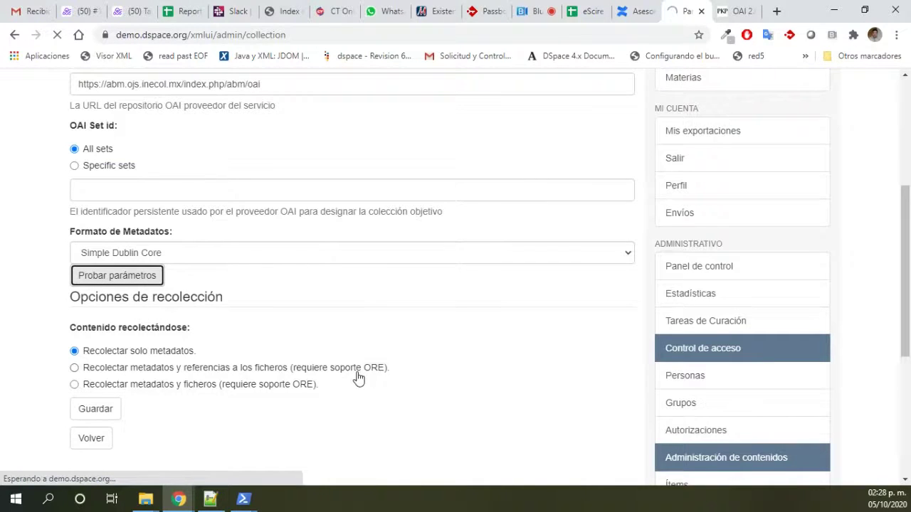
pyautogui.scroll(-1, 359, 379)
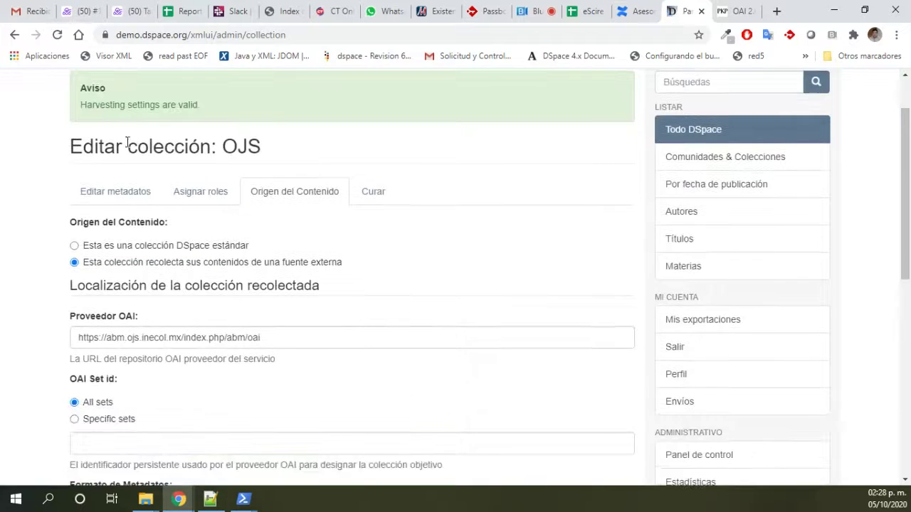
pyautogui.moveTo(87, 105); pyautogui.dragTo(230, 112)
pyautogui.scroll(-6, 301, 248)
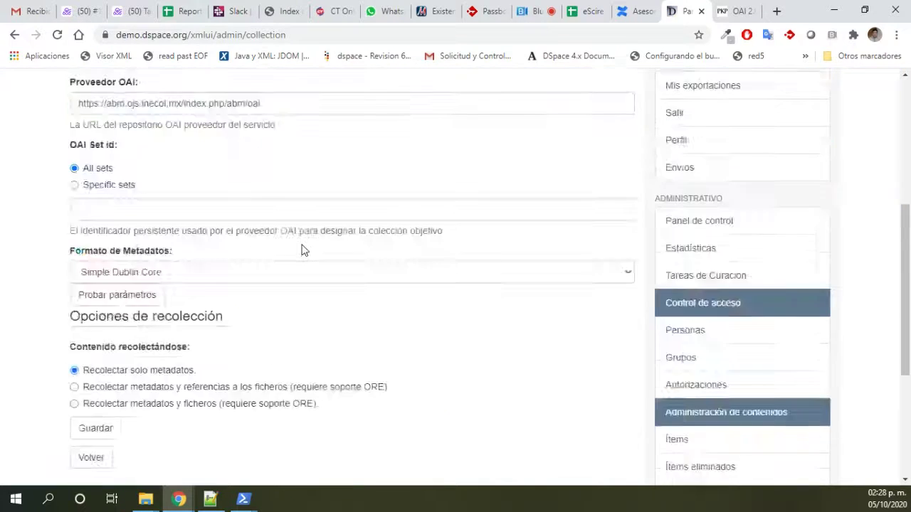
# Save the OJS collection's harvesting settings and start the import immediately.
pyautogui.click(113, 256)
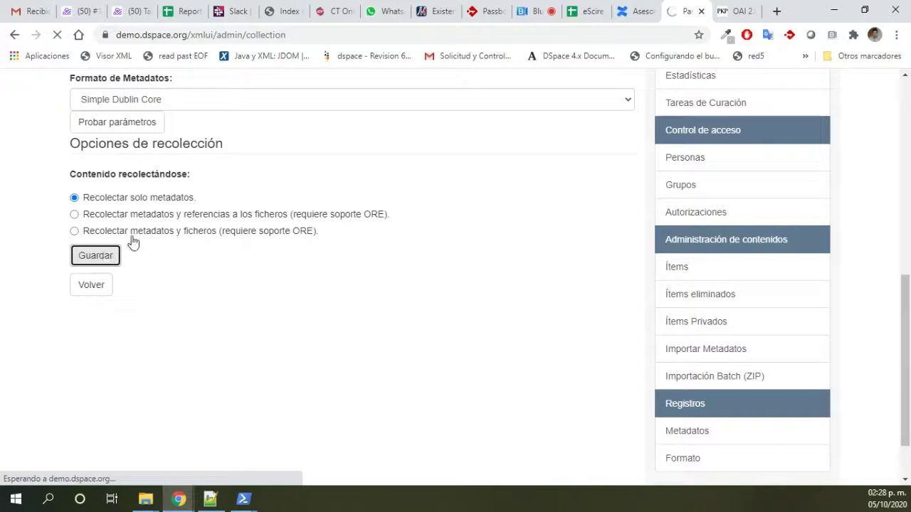
pyautogui.scroll(2, 285, 249)
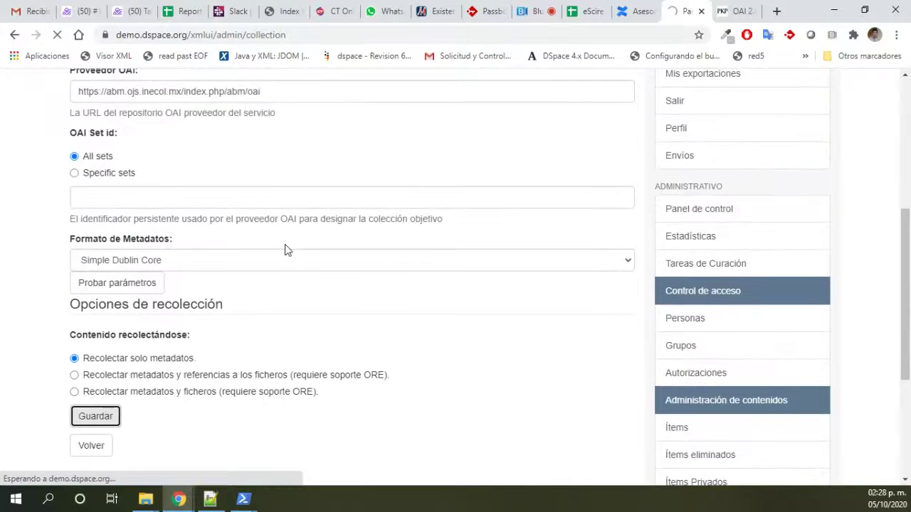
pyautogui.scroll(1, 285, 249)
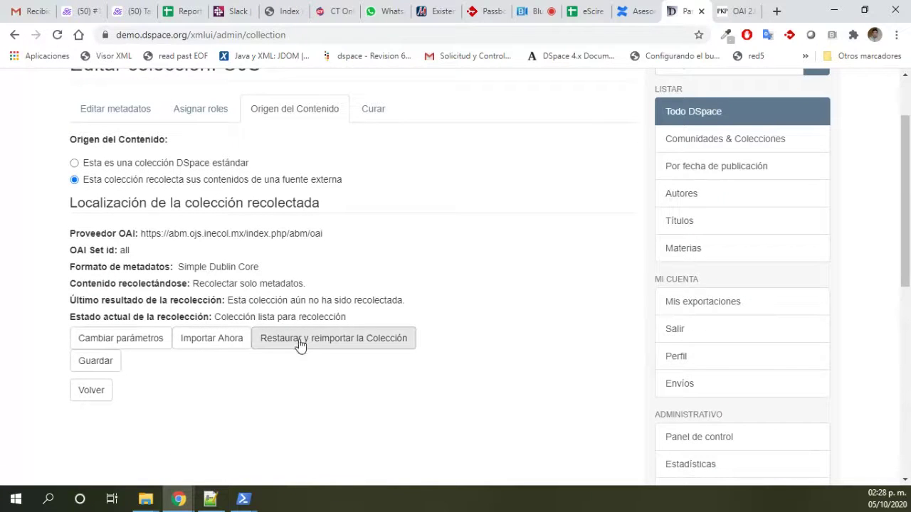
pyautogui.click(206, 342)
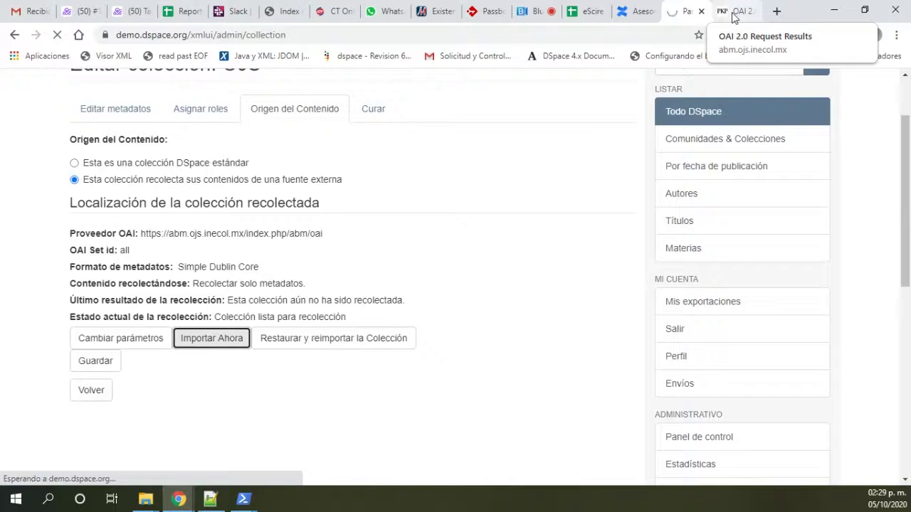
# Look over the Dublin Core records on the journal's OAI results page, and return to the collection import.
pyautogui.click(733, 14)
pyautogui.scroll(-4, 295, 321)
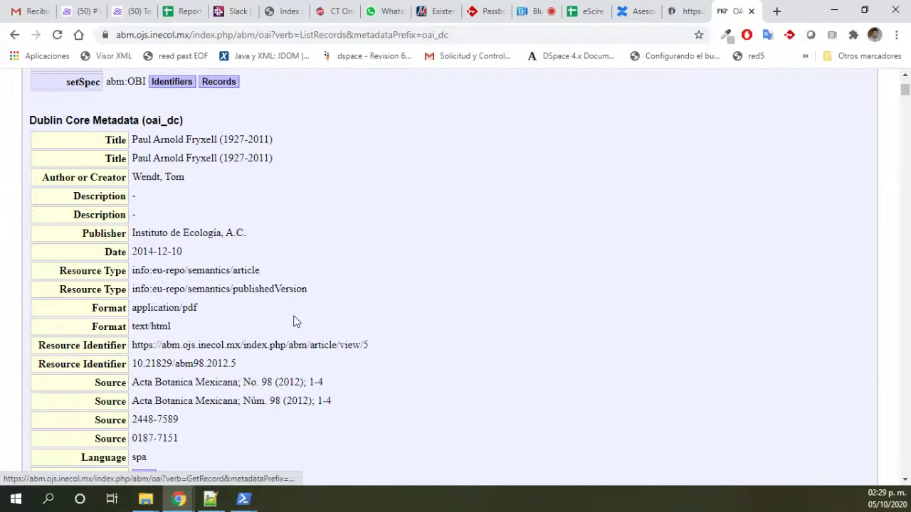
pyautogui.hotkey('ctrl', 'shift', 'Tab')
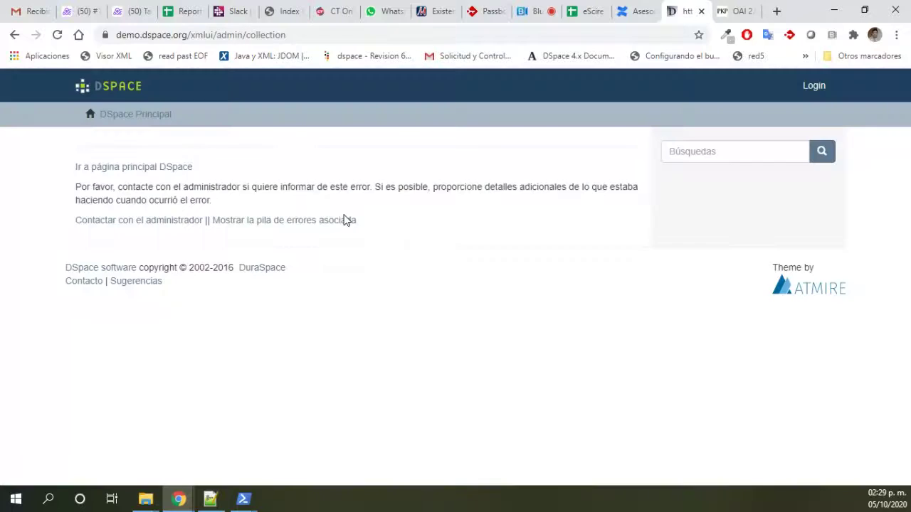
# Go back to the repository's main page and open the OJS collection in the cosecha community to check for harvested items.
pyautogui.click(168, 174)
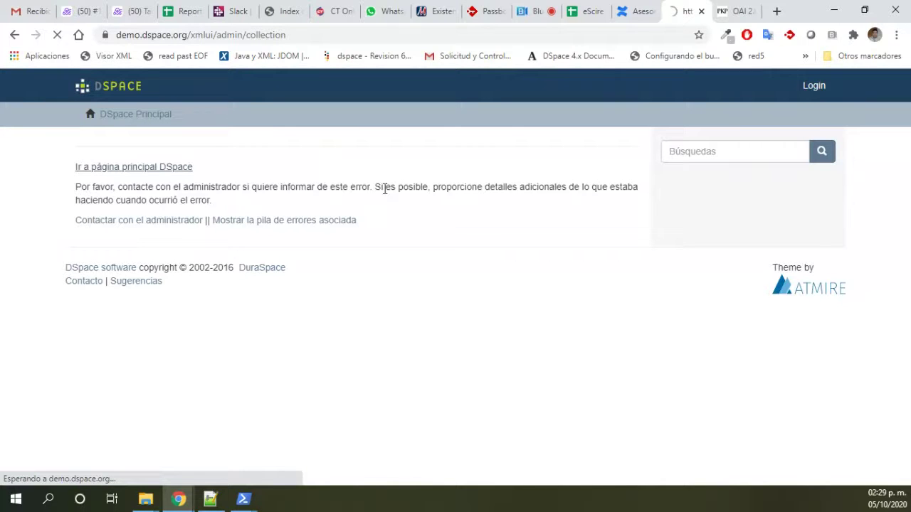
pyautogui.scroll(-10, 337, 193)
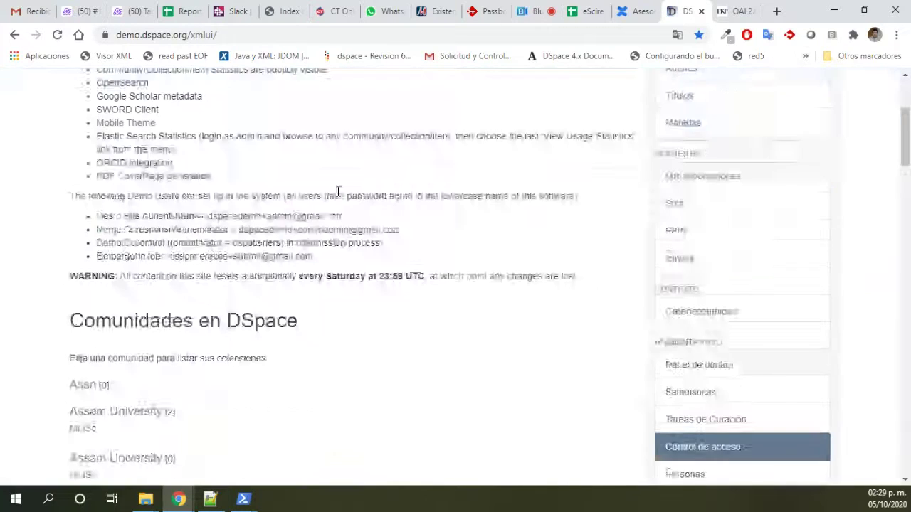
pyautogui.scroll(-2, 337, 195)
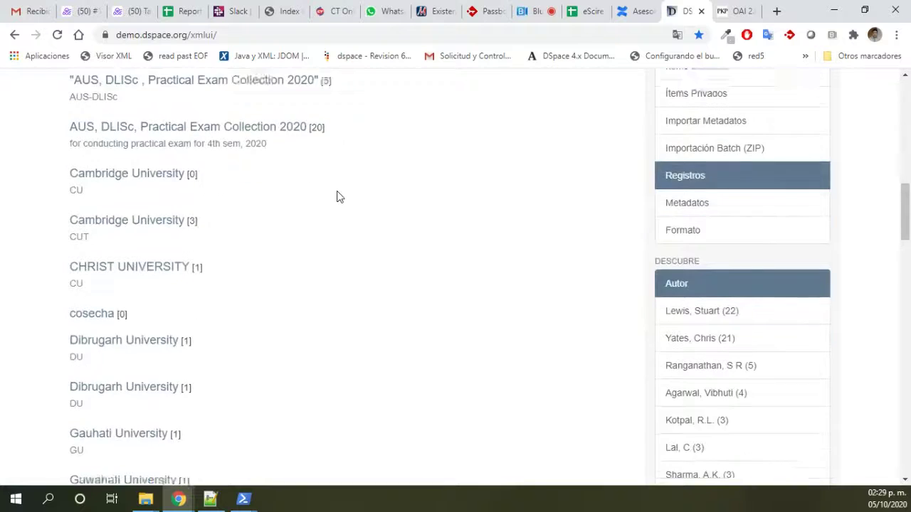
pyautogui.click(76, 294)
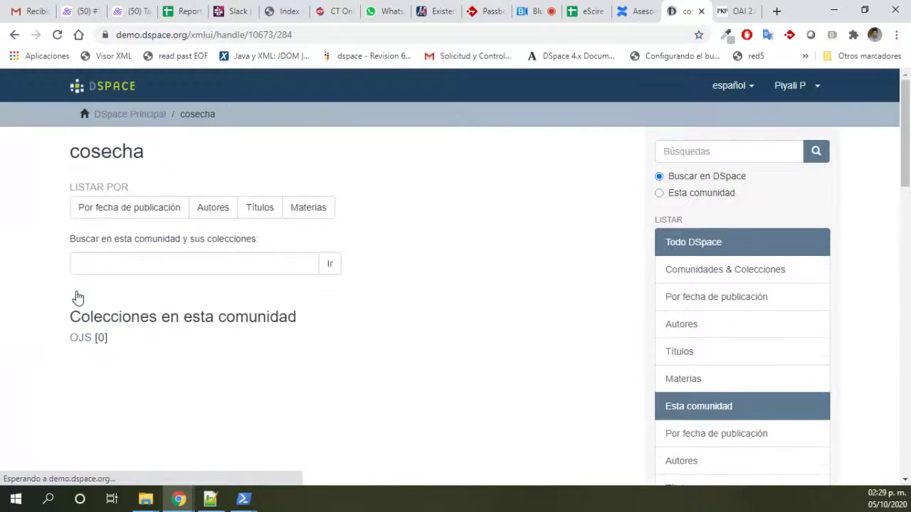
pyautogui.click(80, 339)
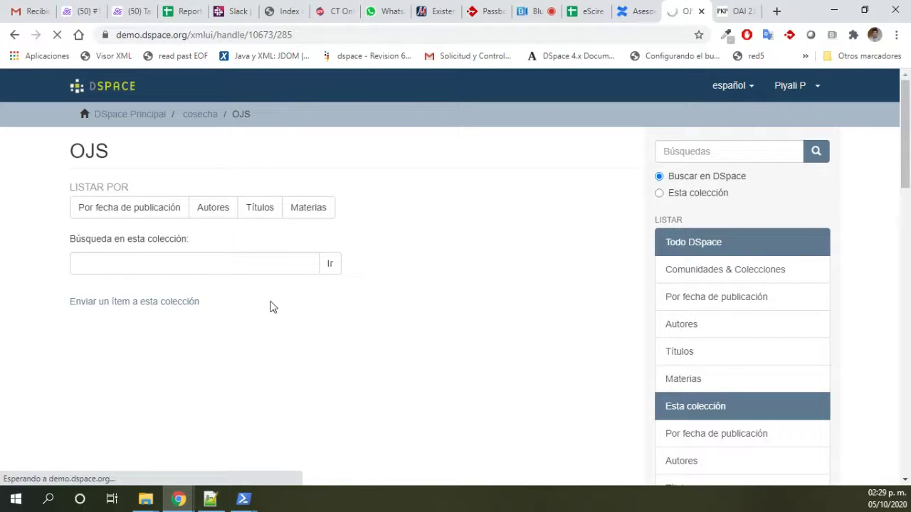
pyautogui.scroll(-1, 270, 306)
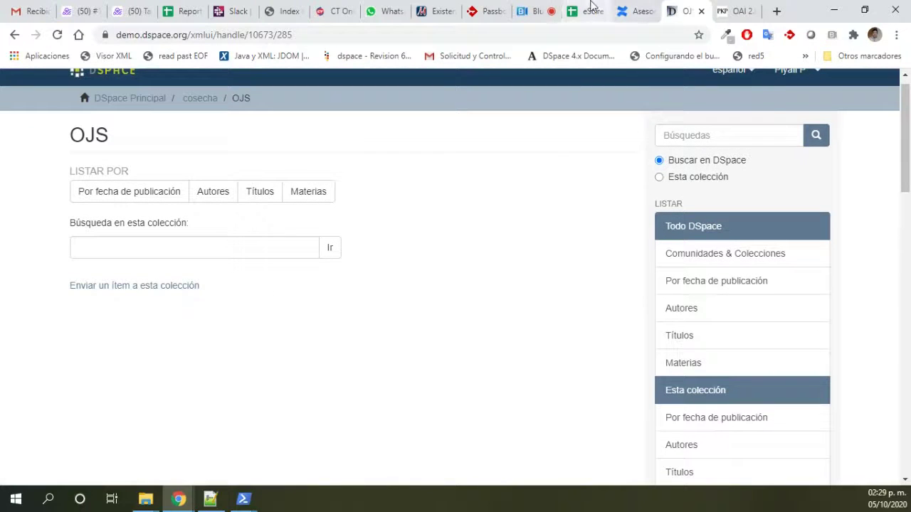
# Switch to the LYRASIS wiki page on free advisory sessions and review its recorded sessions and second-cycle dates.
pyautogui.click(632, 8)
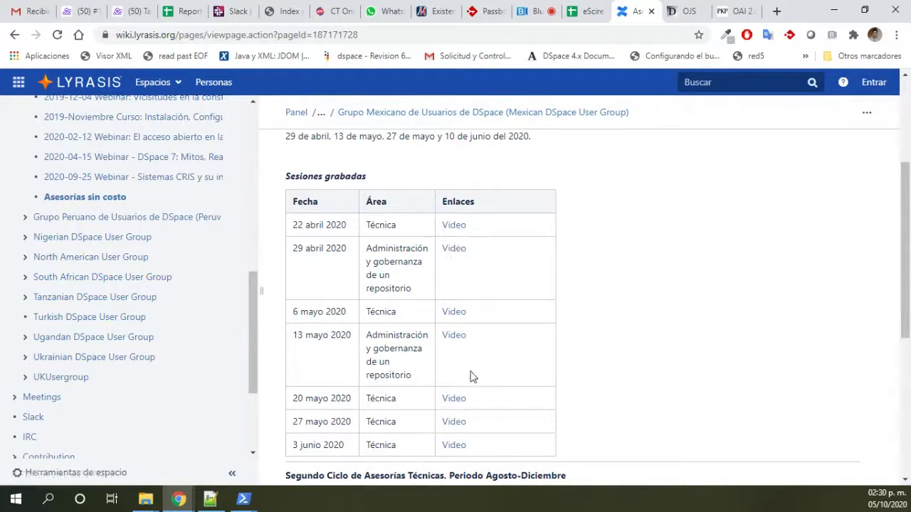
pyautogui.scroll(-1, 470, 373)
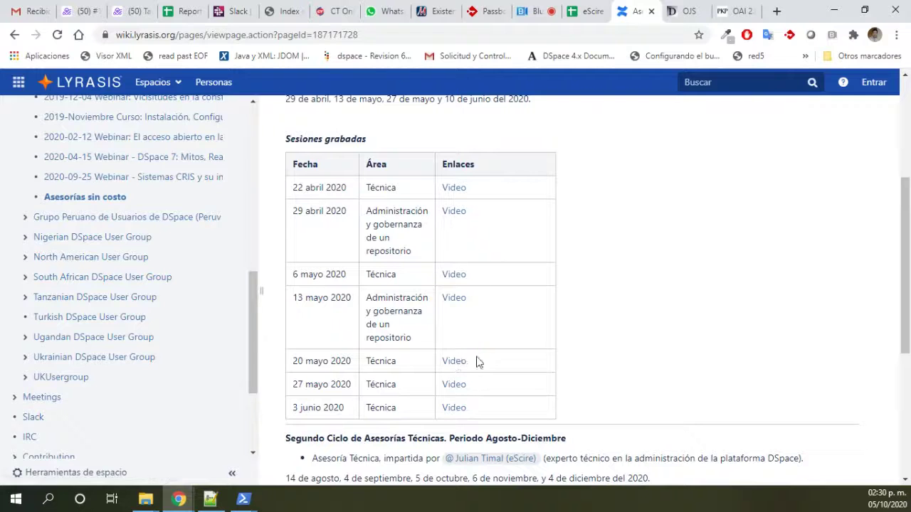
pyautogui.scroll(-3, 490, 338)
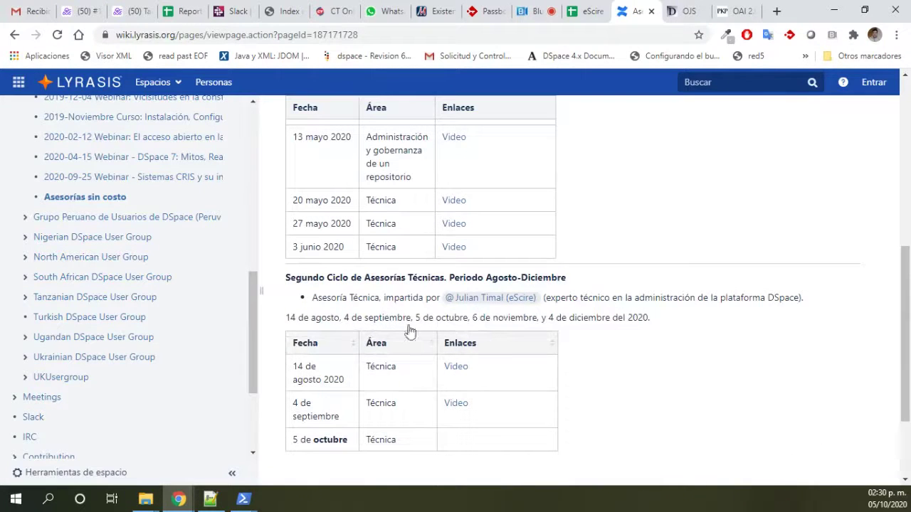
pyautogui.scroll(-1, 554, 274)
pyautogui.scroll(4, 553, 274)
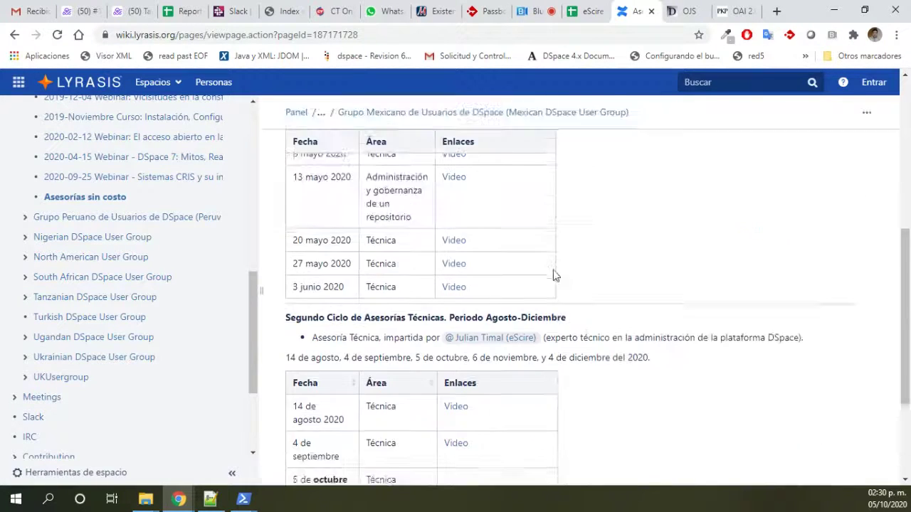
# Review the recorded-session tables for the first and second advisory cycles, including their dates, areas and video links.
pyautogui.scroll(1, 554, 275)
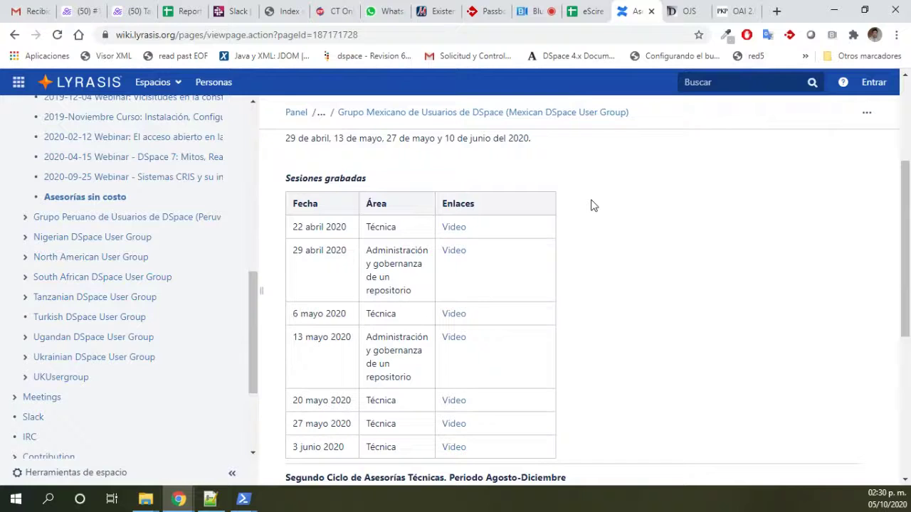
pyautogui.scroll(-1, 519, 308)
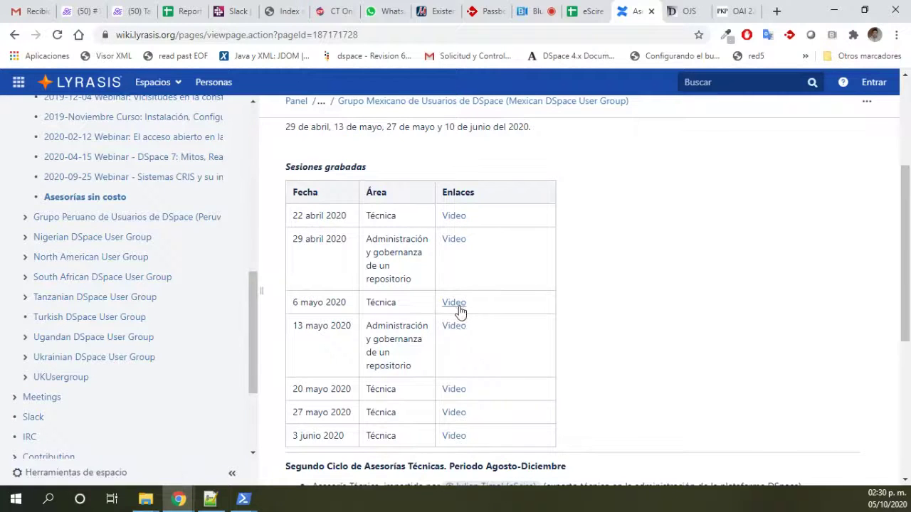
pyautogui.scroll(-4, 476, 358)
pyautogui.scroll(-1, 474, 361)
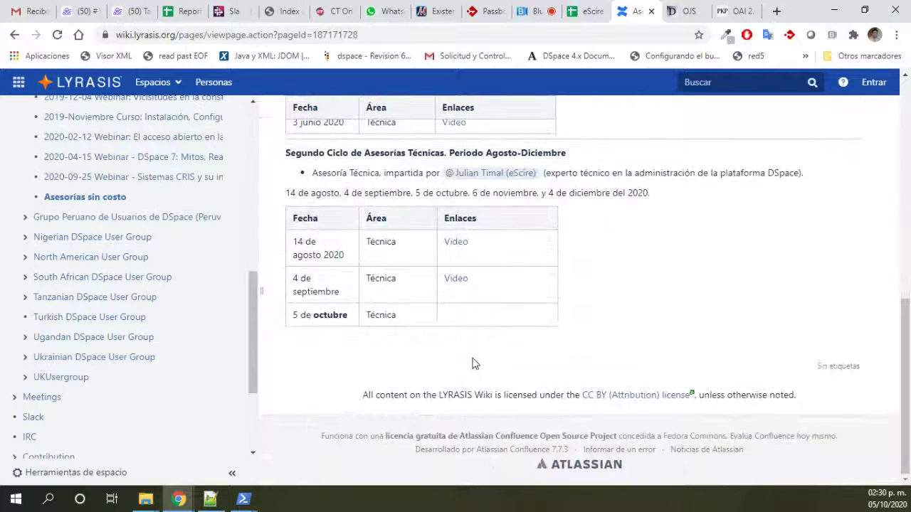
pyautogui.scroll(3, 474, 362)
pyautogui.scroll(5, 473, 362)
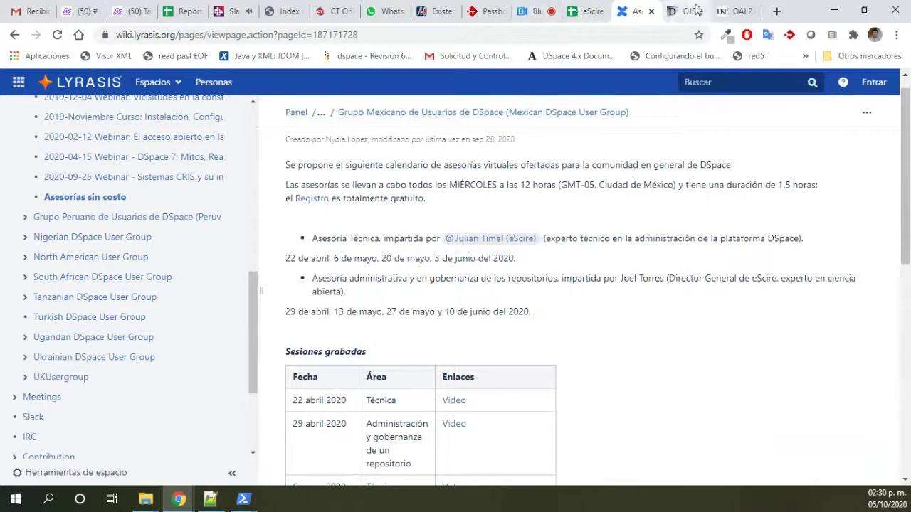
# Switch to the registration responses spreadsheet and fill the question cell "¿cómo importar artículos de ojs al dspaces?" with bright green.
pyautogui.click(587, 11)
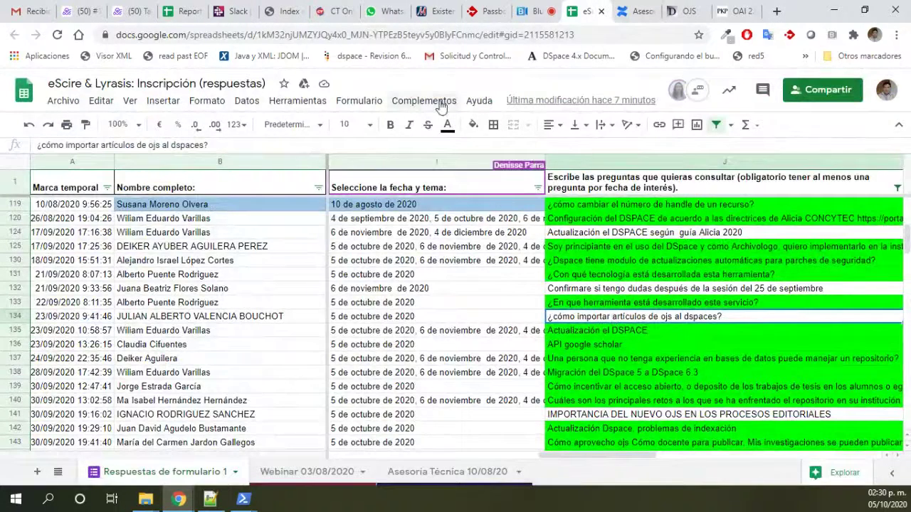
pyautogui.click(472, 125)
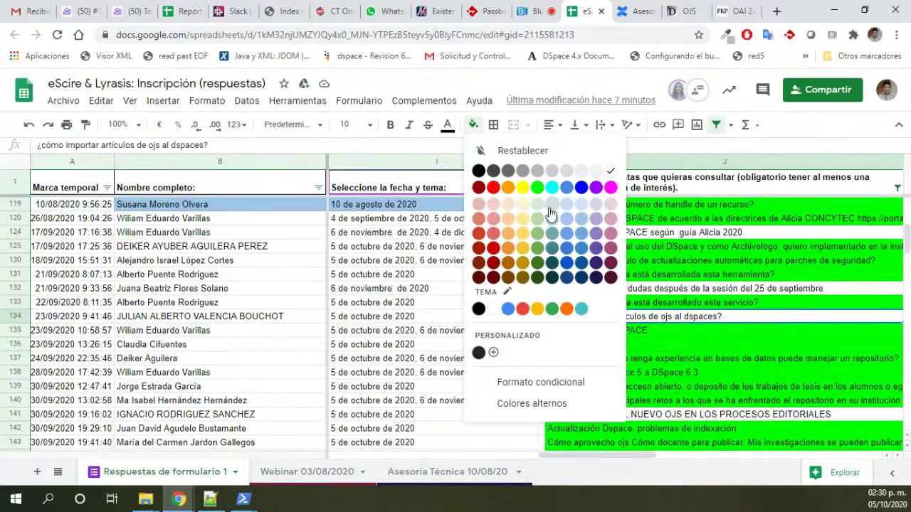
pyautogui.click(537, 188)
pyautogui.click(715, 345)
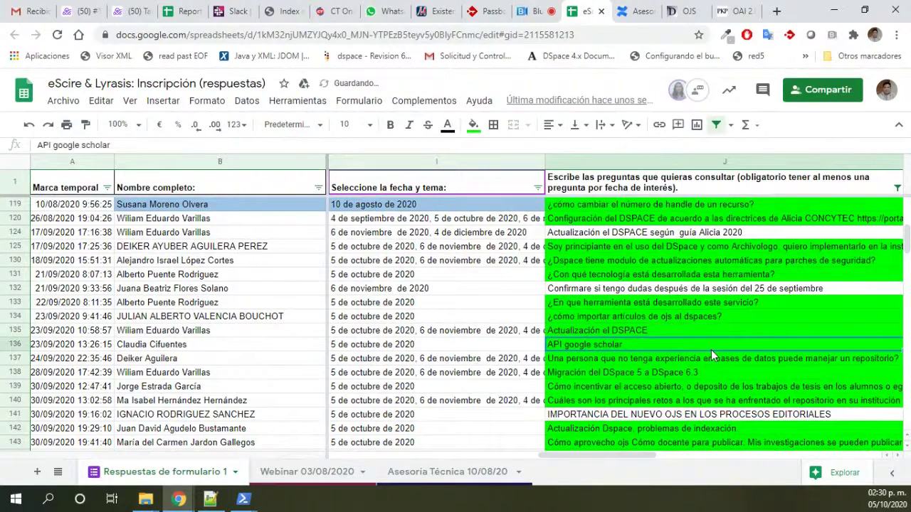
# Check the unmarked question "IMPORTANCIA DEL NUEVO OJS EN LOS PROCESOS EDITORIALES" and look across the registrants' other response columns.
pyautogui.hotkey('ctrl', 'z')
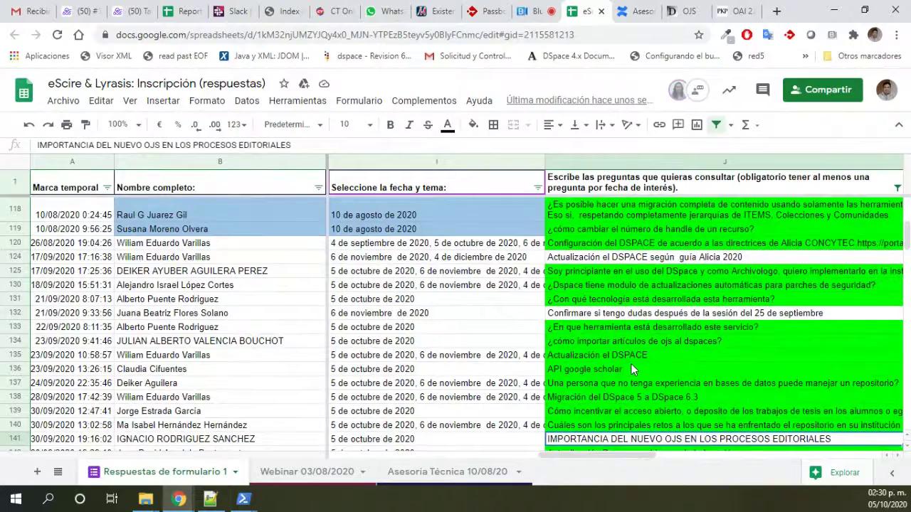
pyautogui.hotkey('ctrl', 'z')
pyautogui.hotkey('ctrl', 'z')
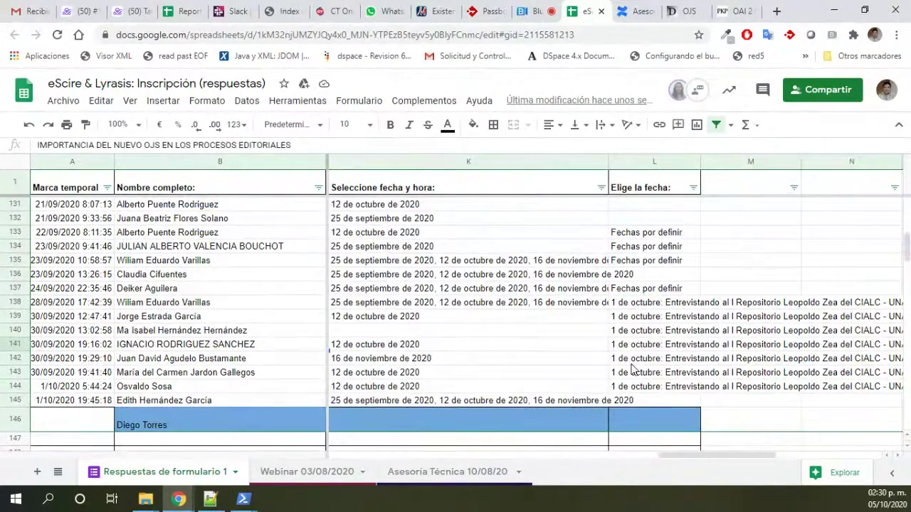
pyautogui.hotkey('ctrl', 'z')
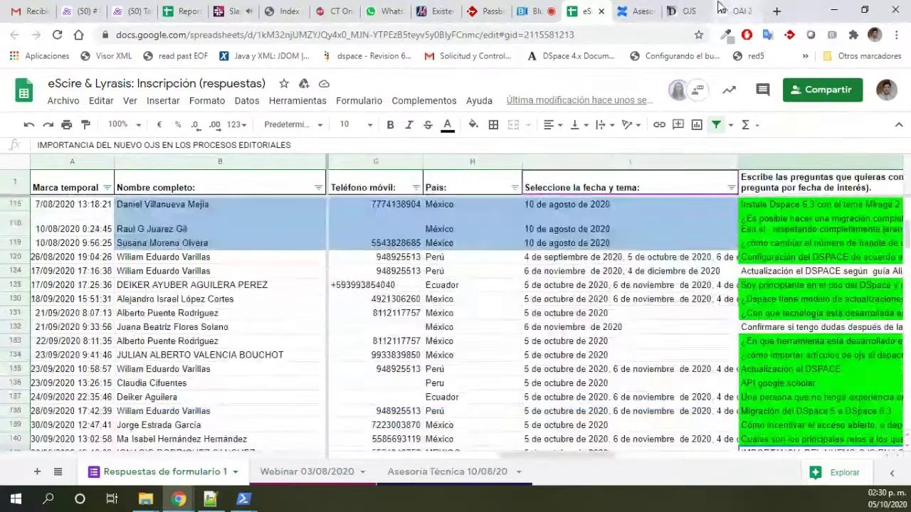
# Switch to the BlueJeans meeting and display the list of all participants.
pyautogui.click(532, 11)
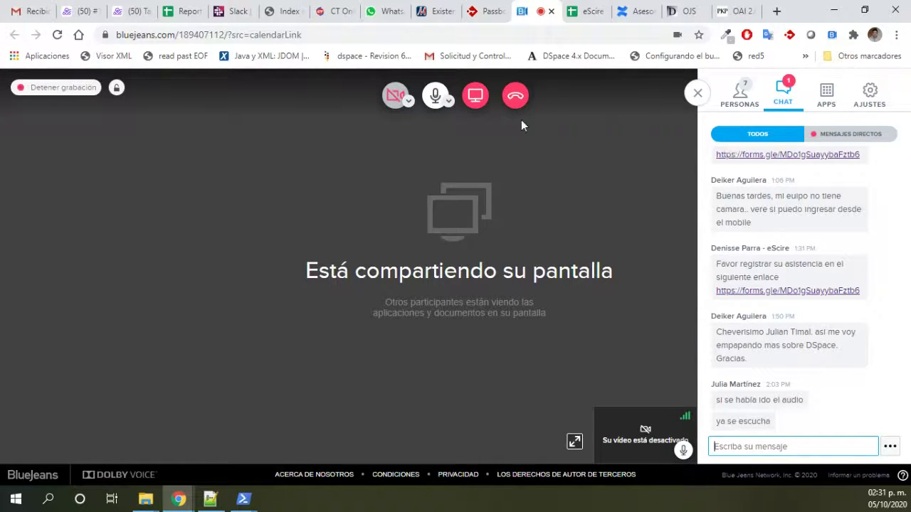
pyautogui.click(741, 93)
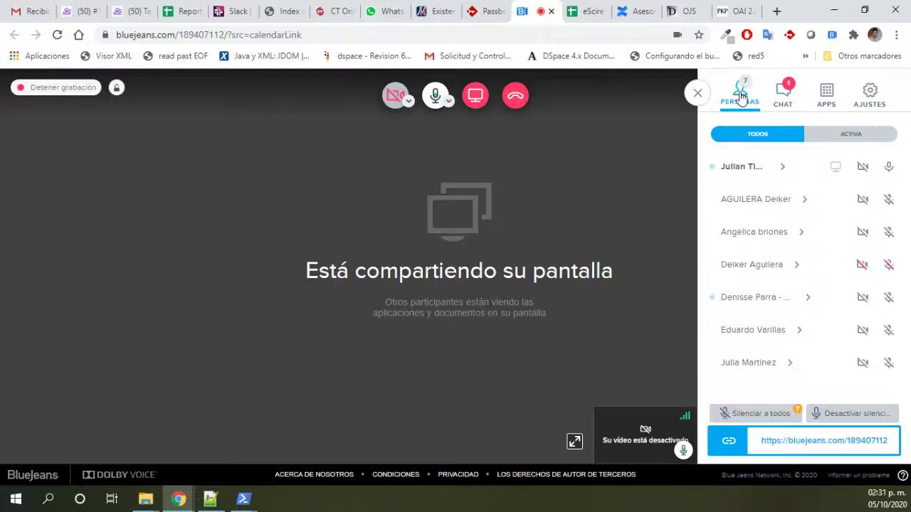